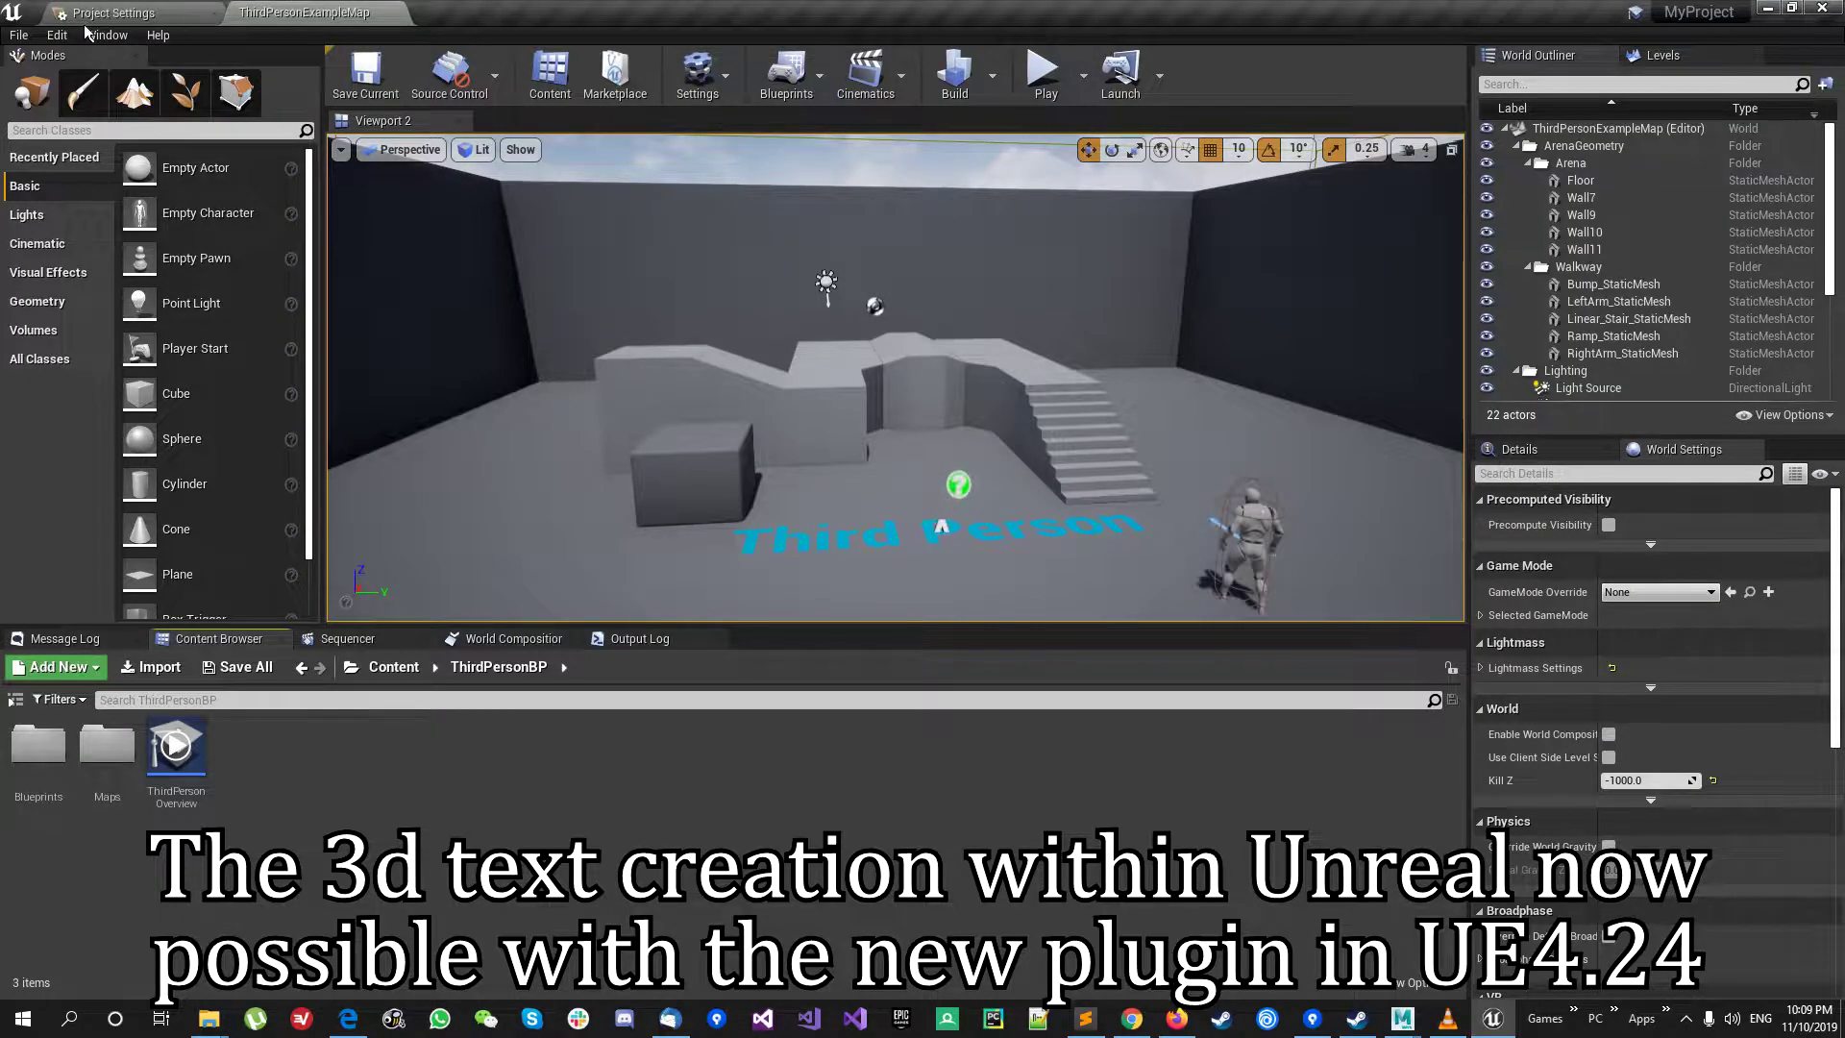
Step: Enable the beta Text 3D plugin in the Plugins window and restart the editor
click(59, 35)
click(147, 327)
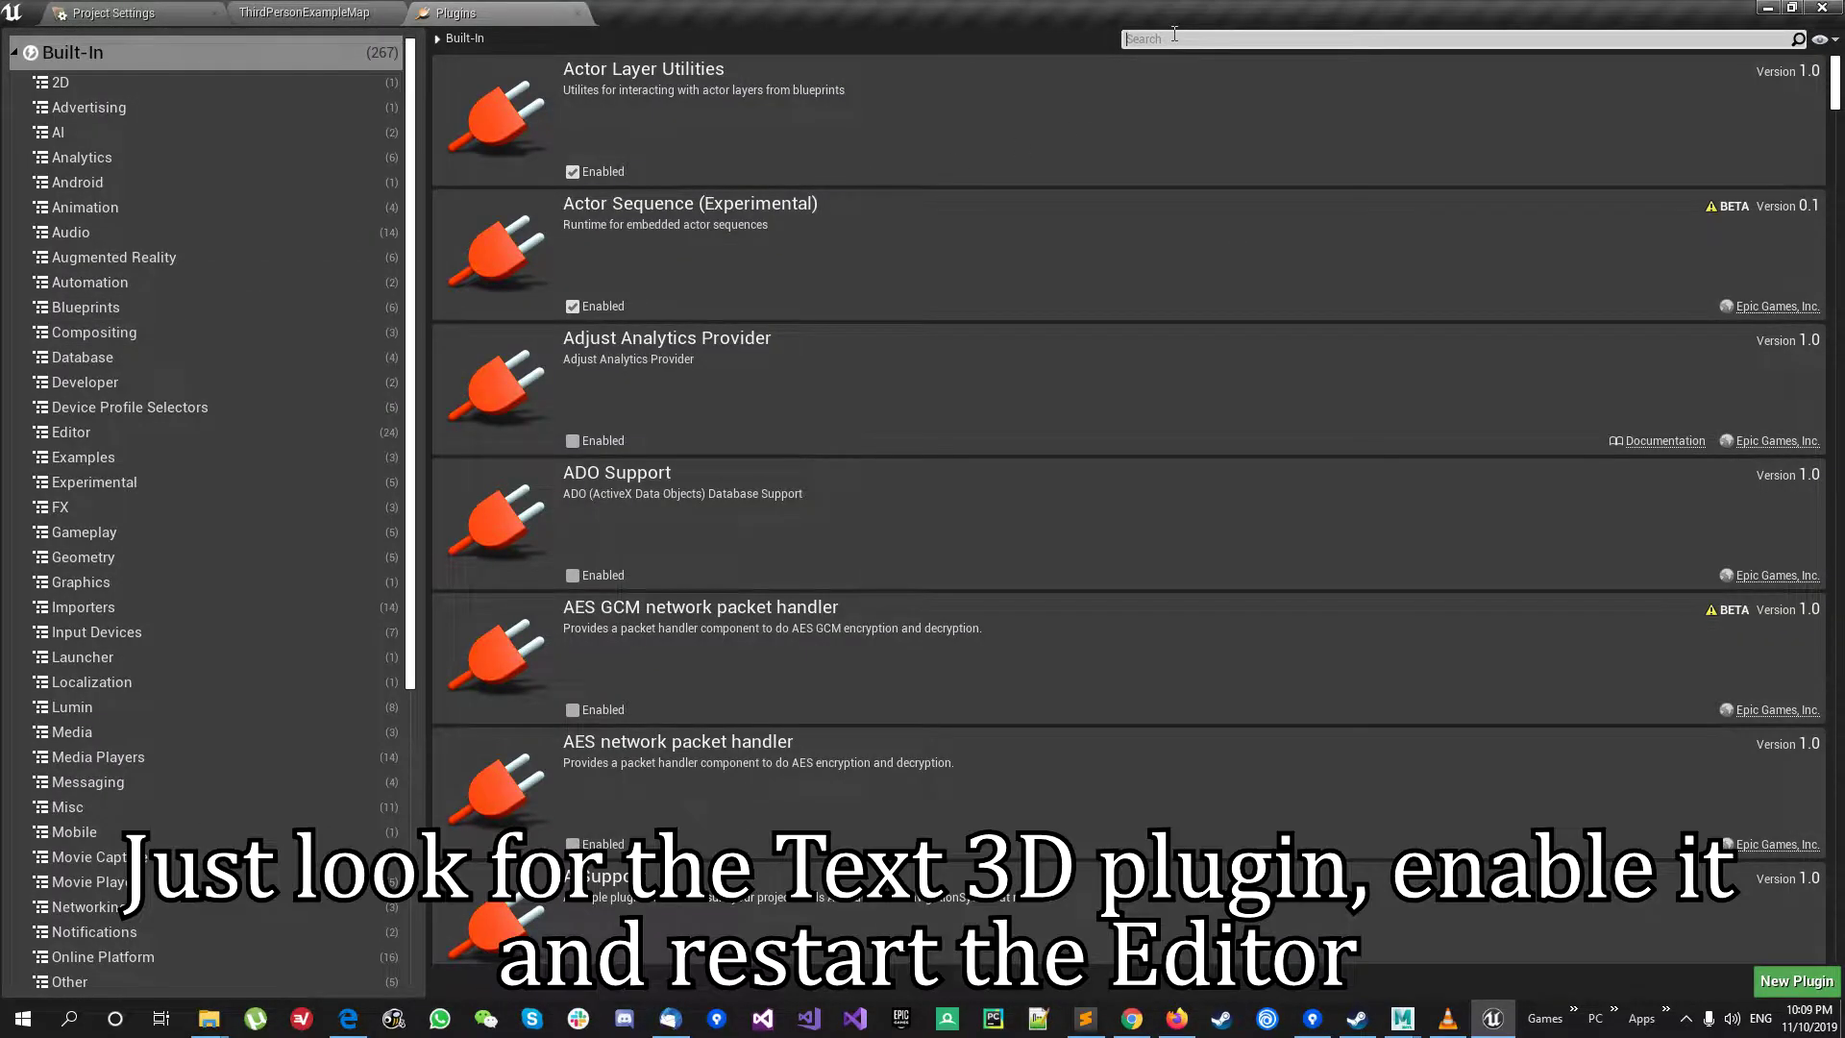
text(text)
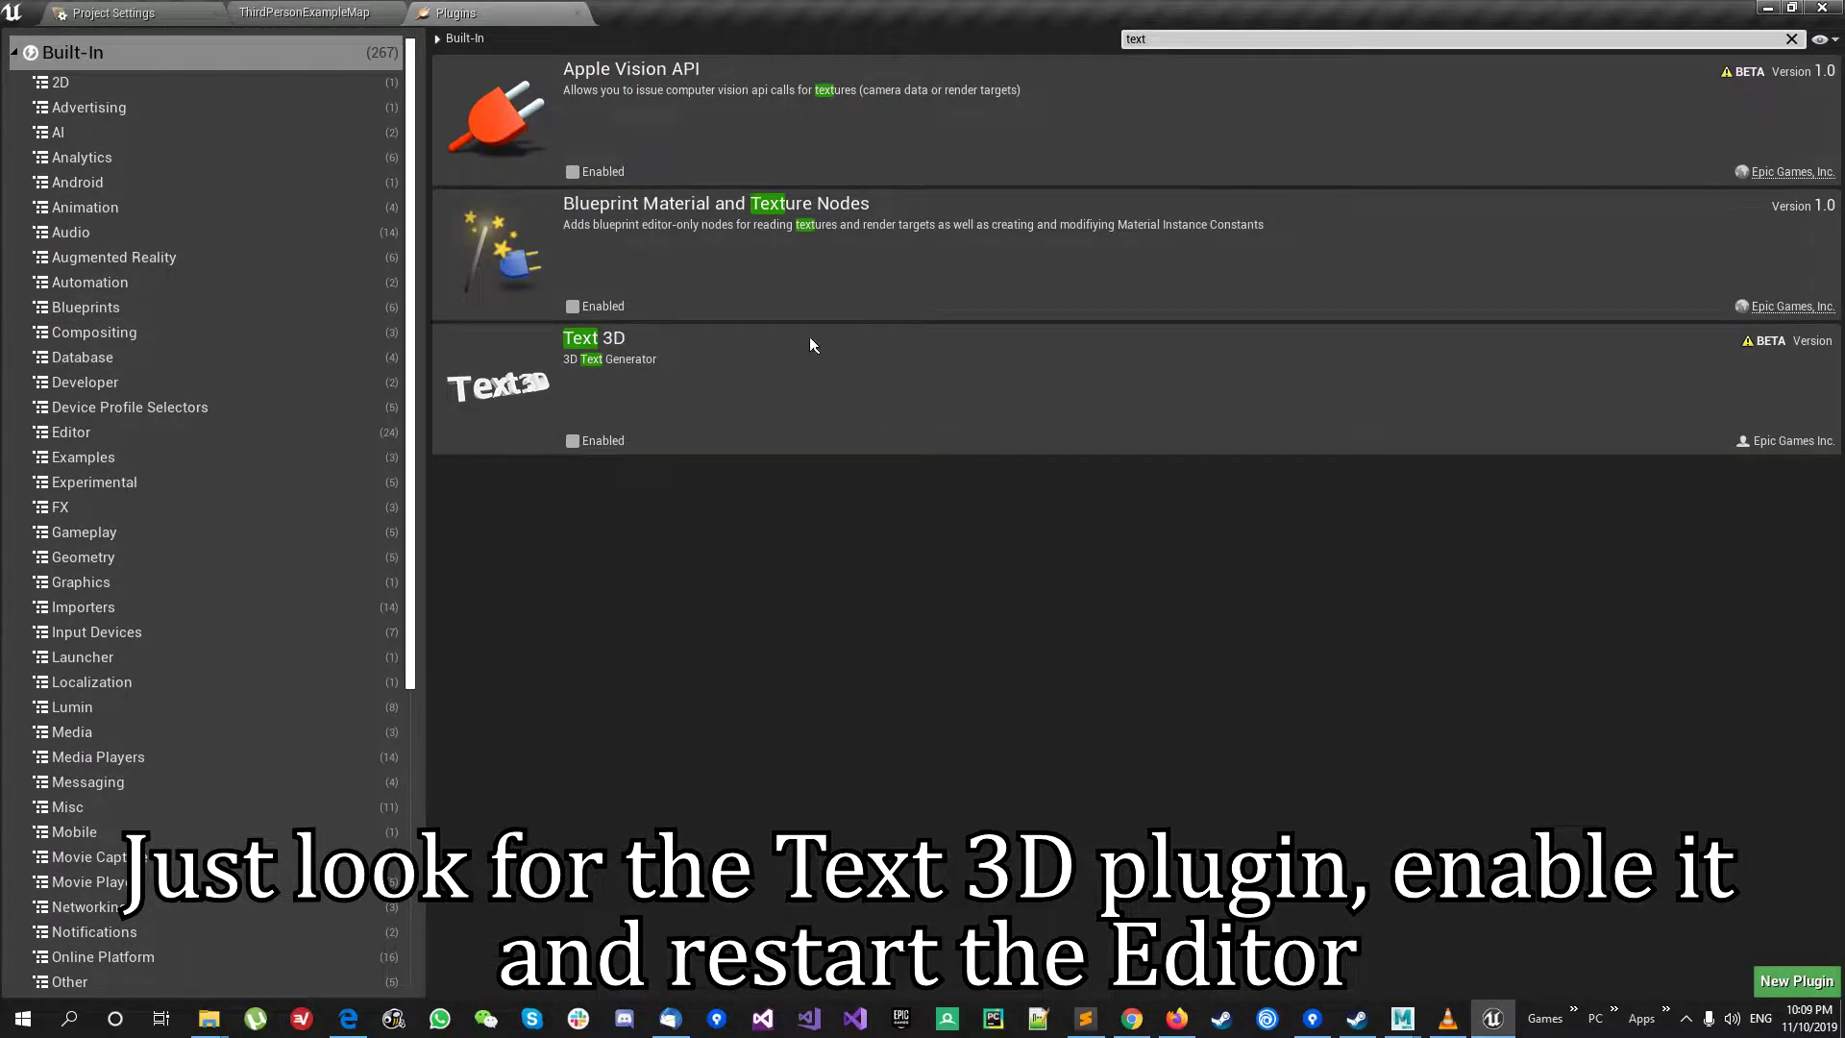
click(574, 440)
click(1063, 572)
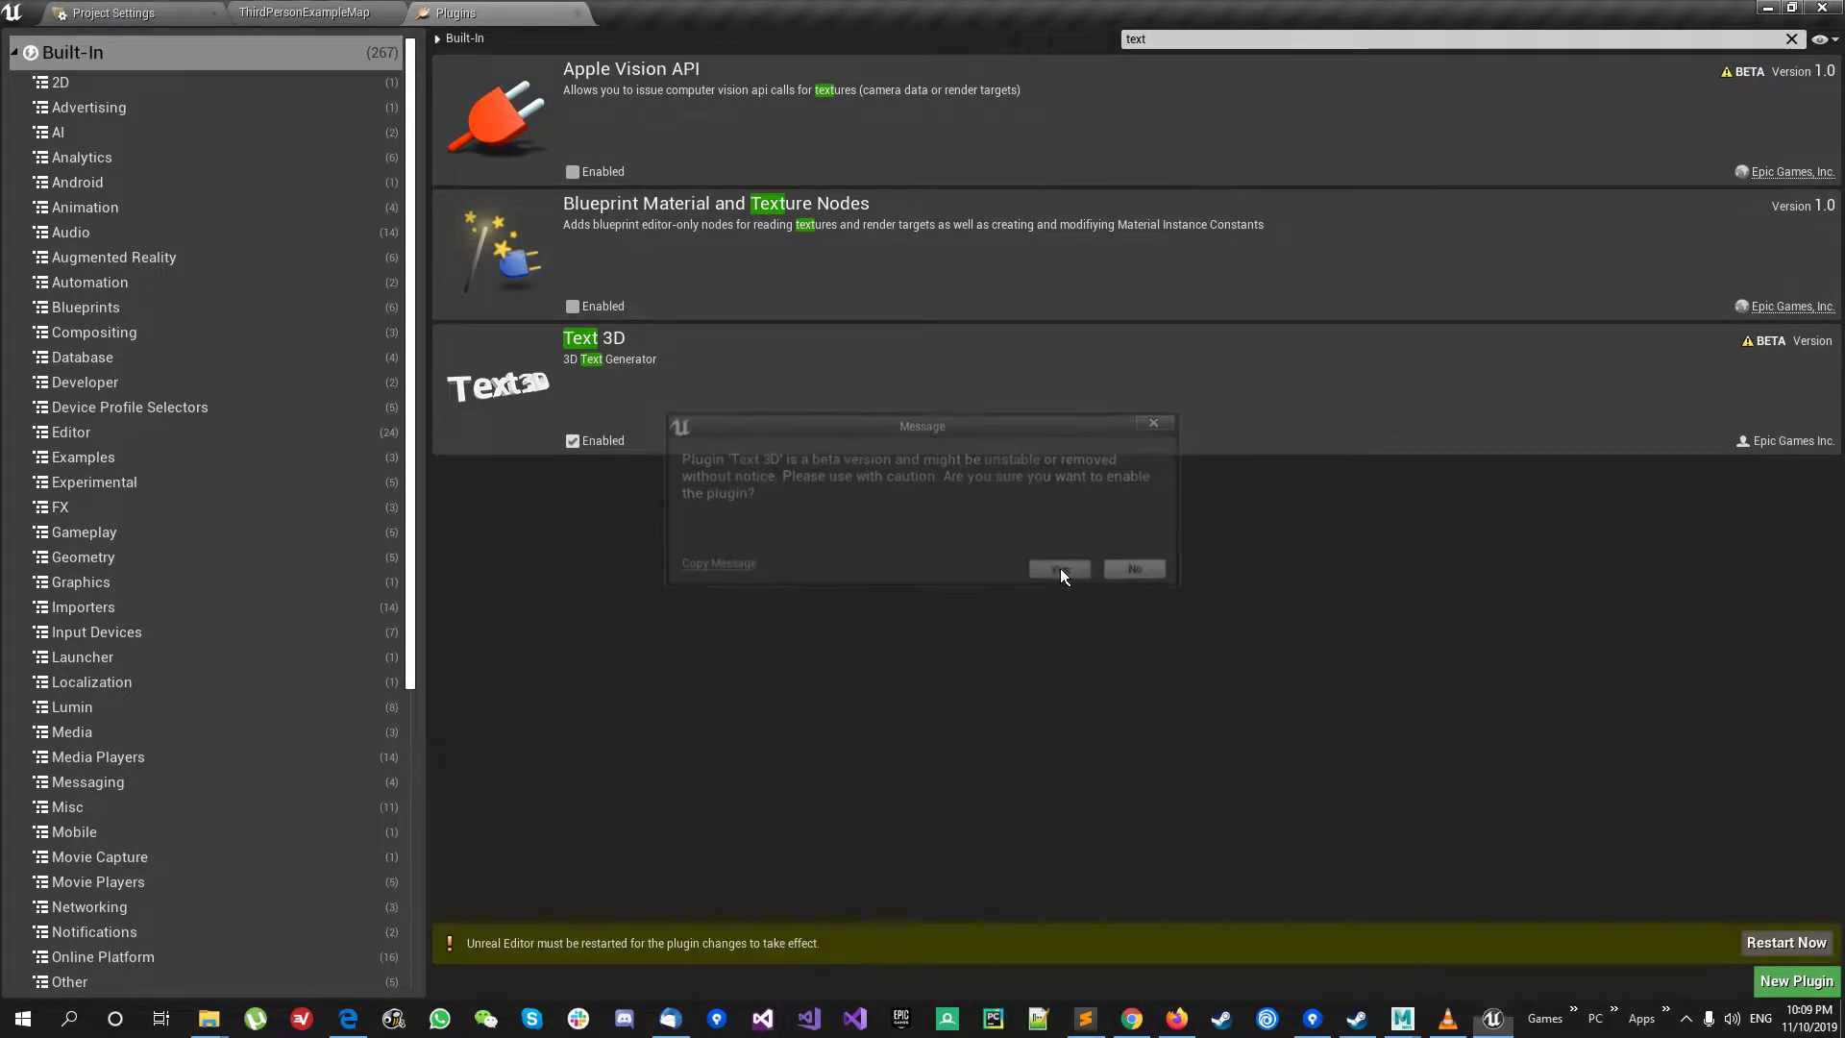
click(1786, 944)
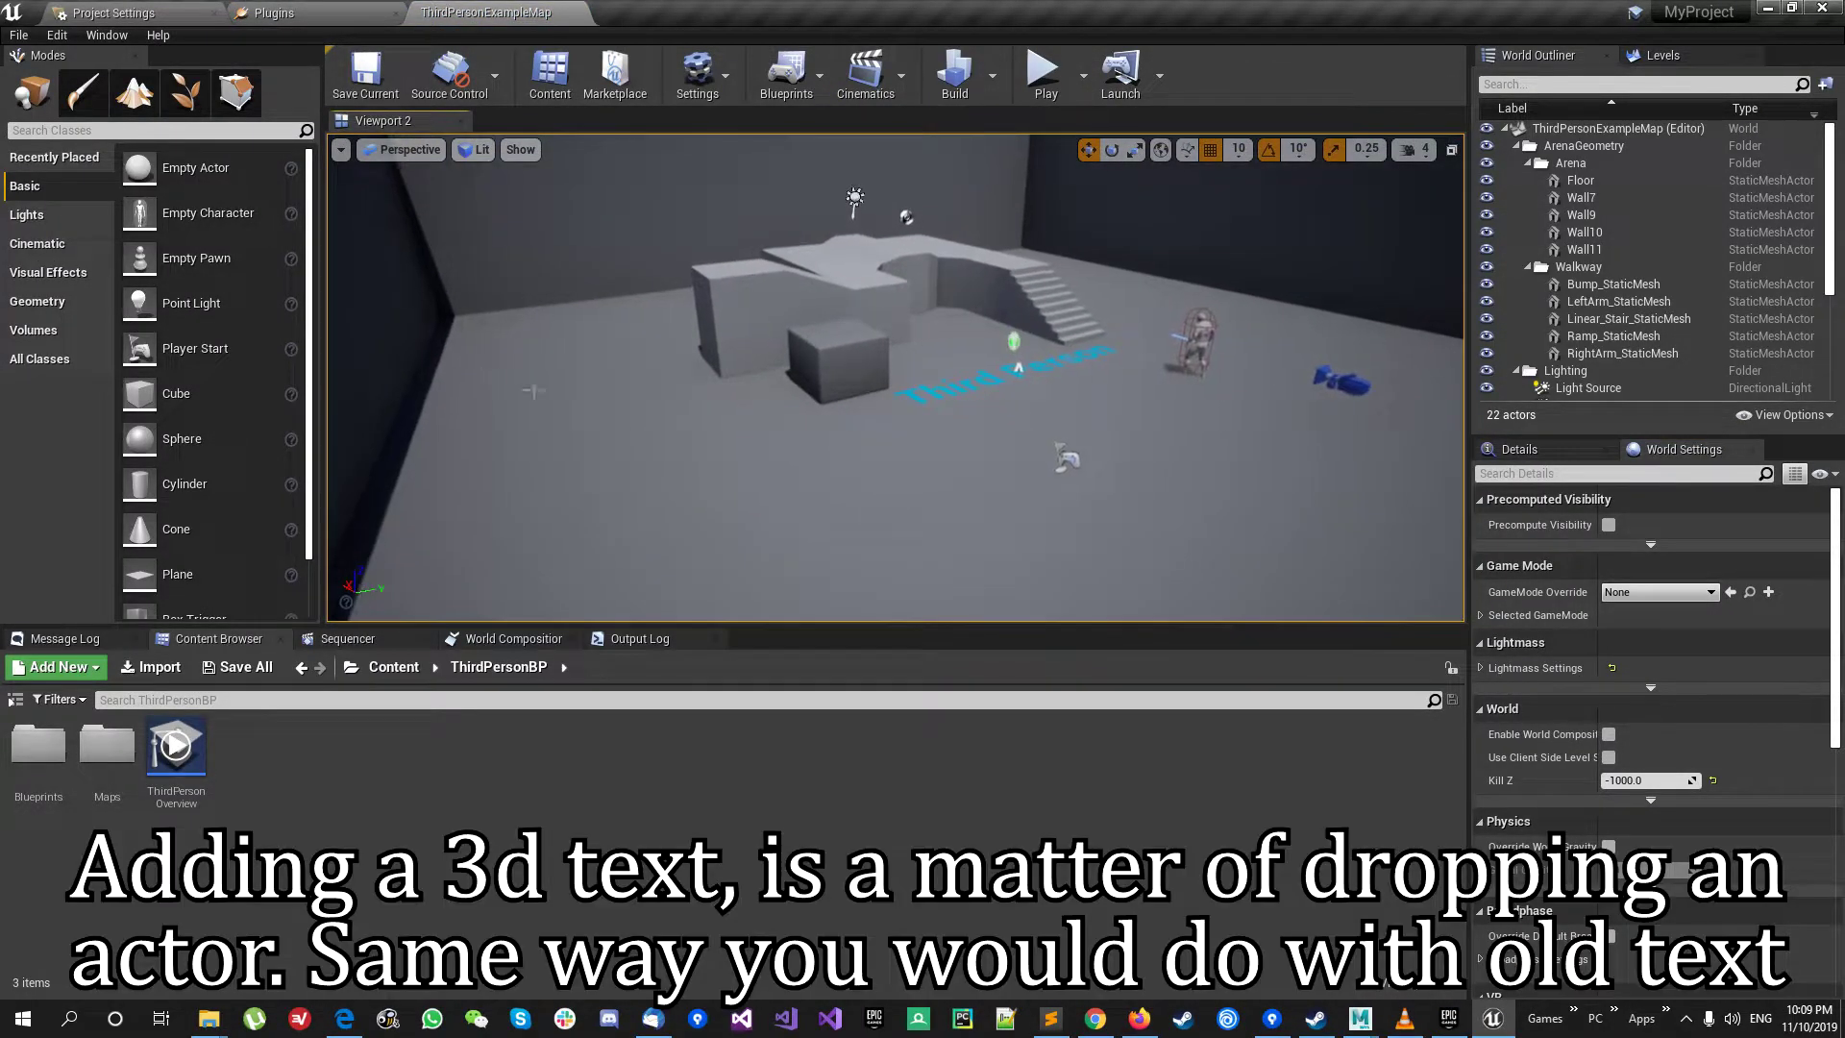
Step: Place a Text 3D actor from the Modes panel into the level and focus the view on it
scroll(230, 252, down, 2)
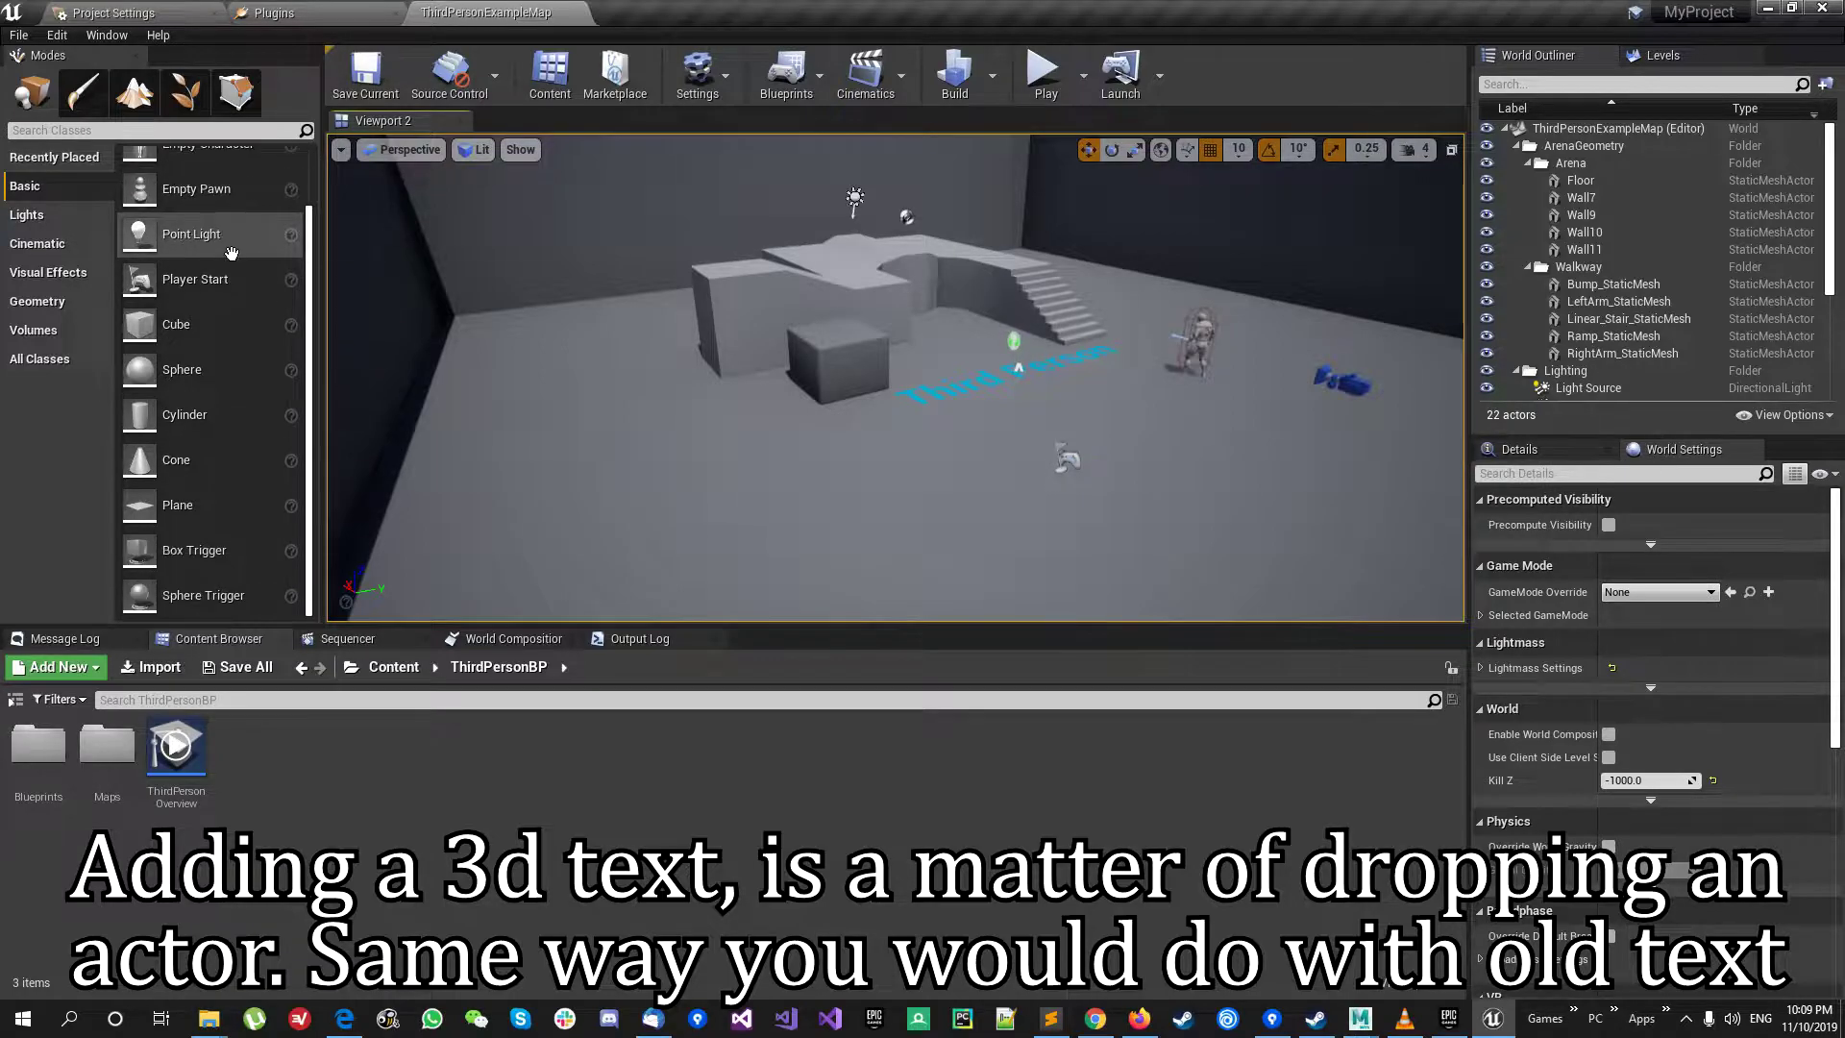
scroll(230, 253, up, 2)
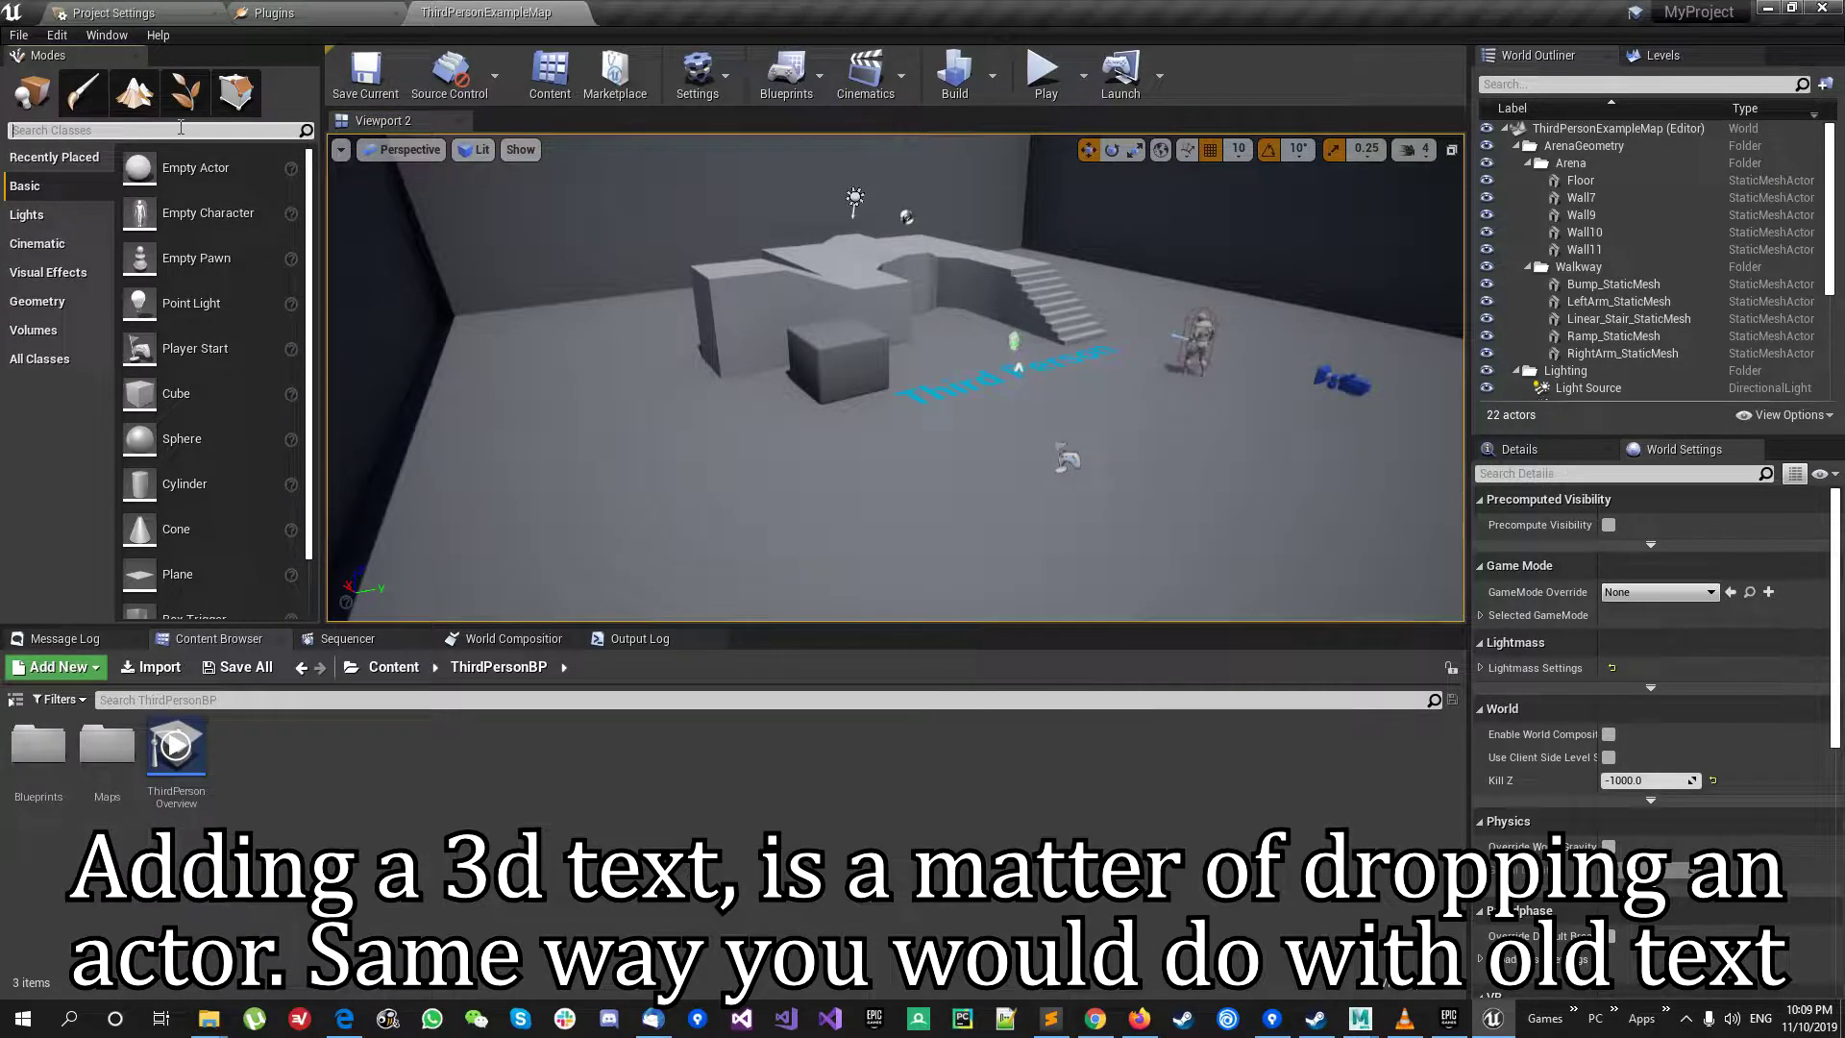
text(text)
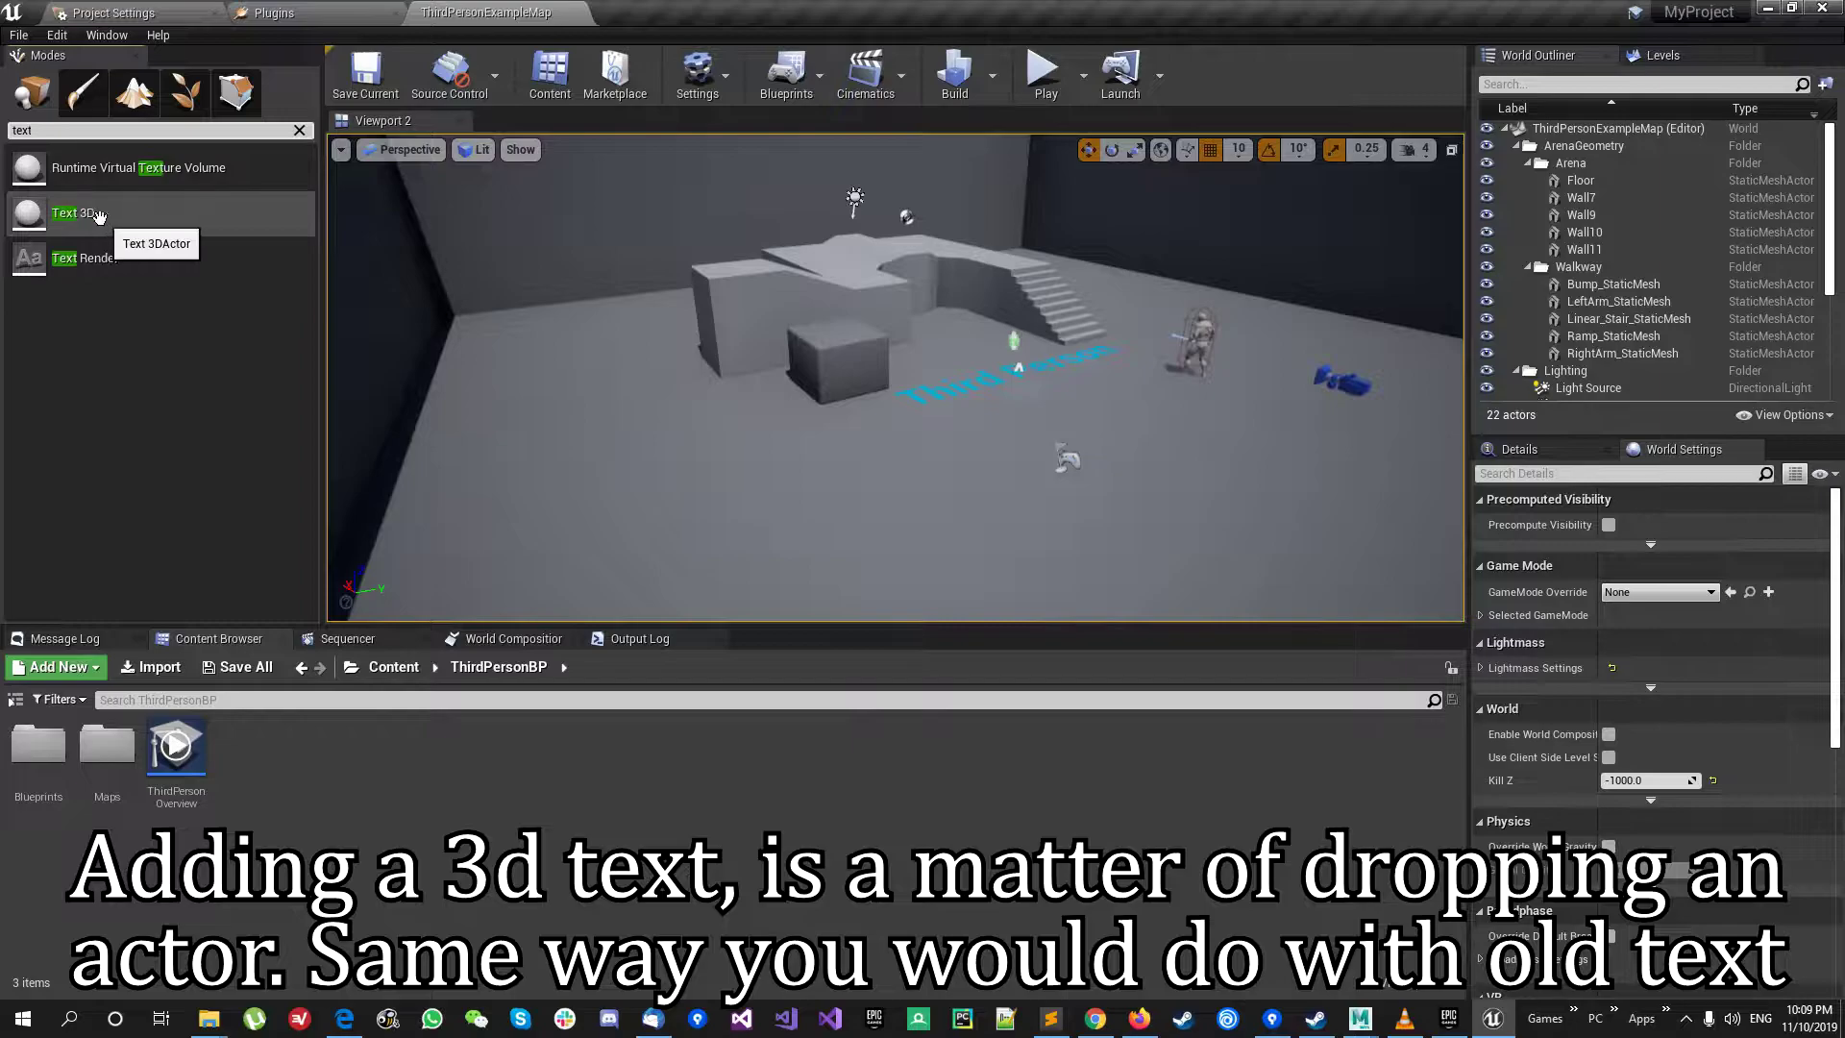
drag(99, 215, 881, 465)
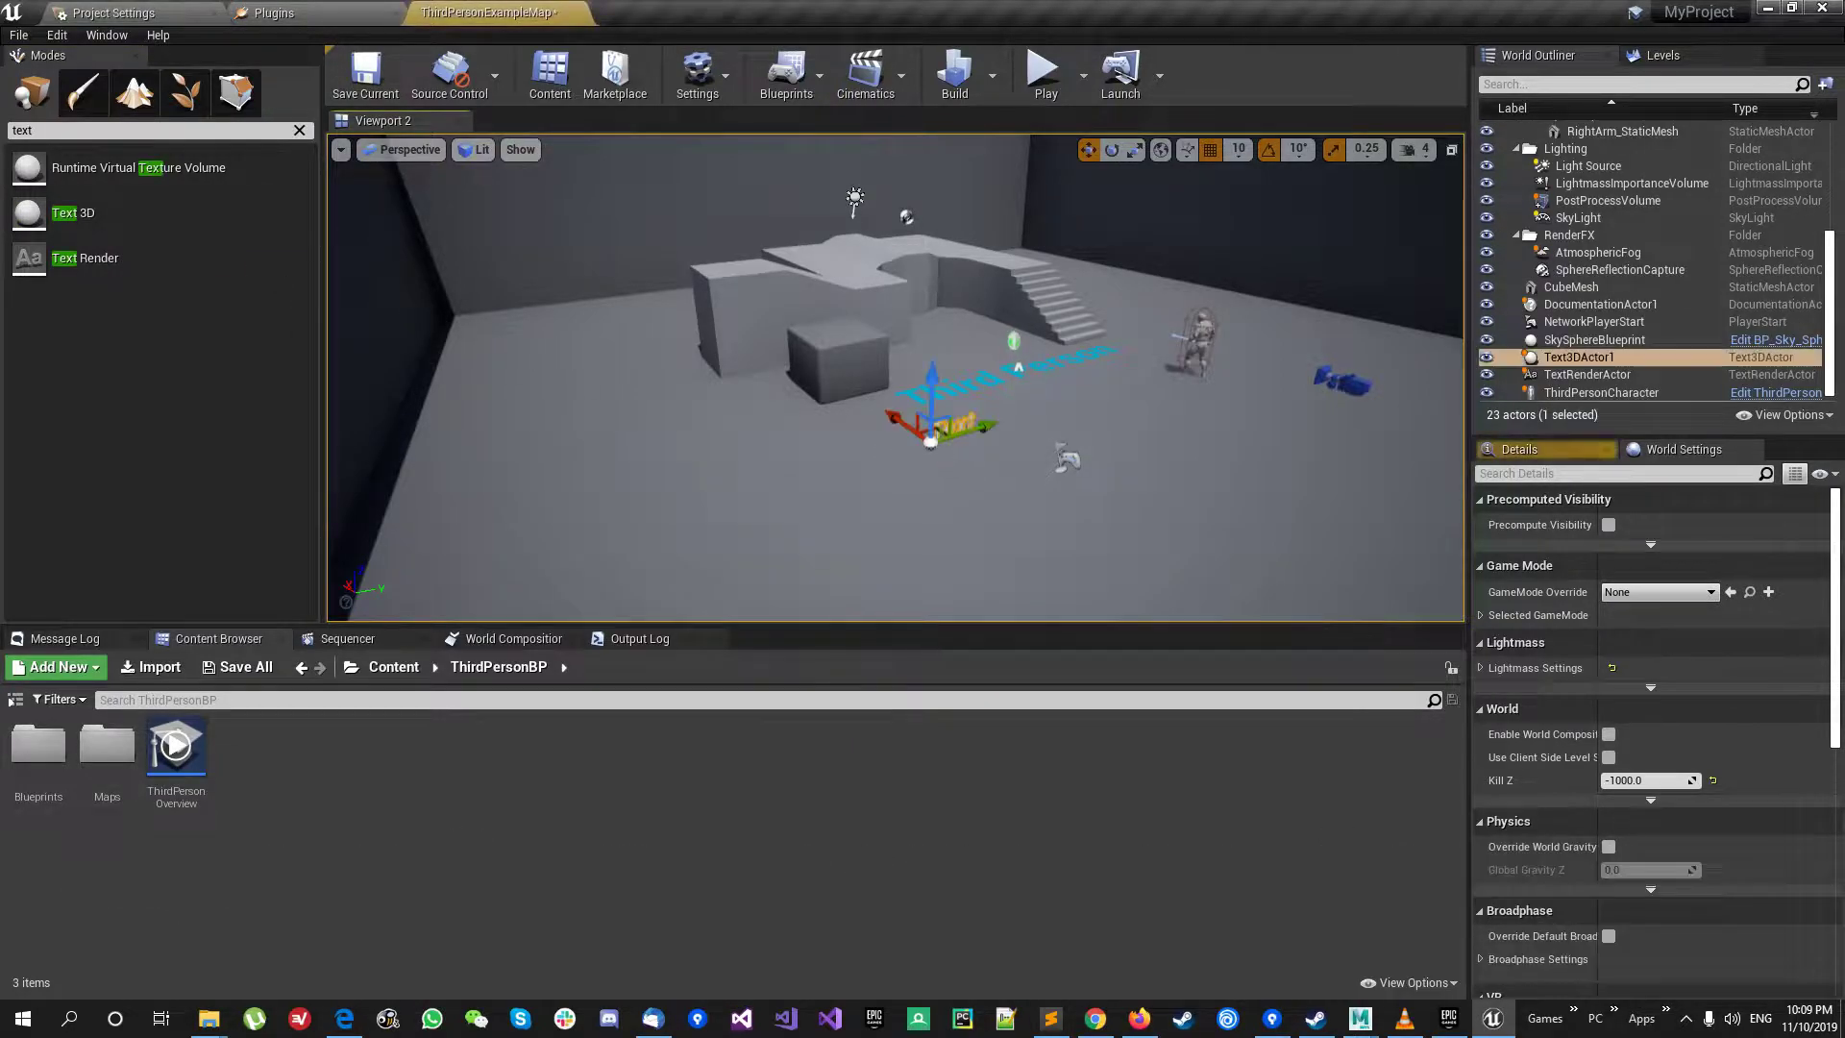
key(f)
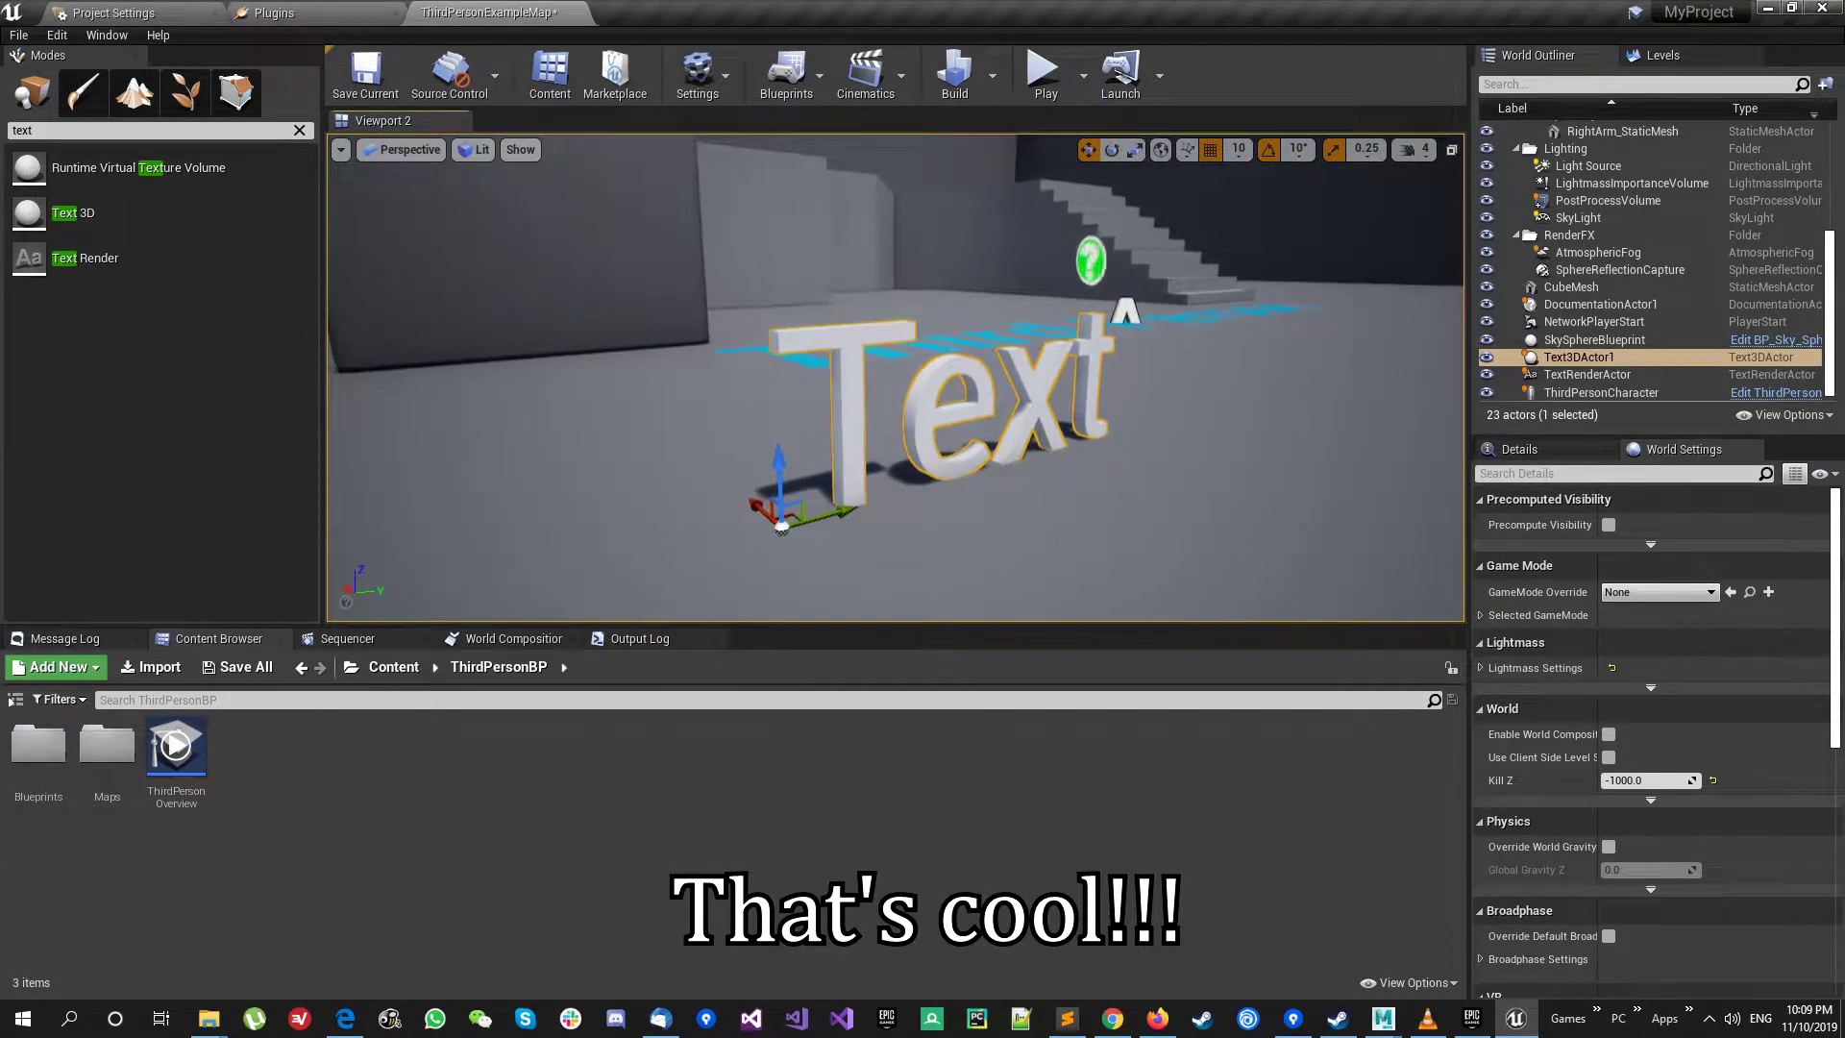
Step: Set the Text3DActor1's Text property to 'UE4 Gems' and turn the view to face it
click(1558, 449)
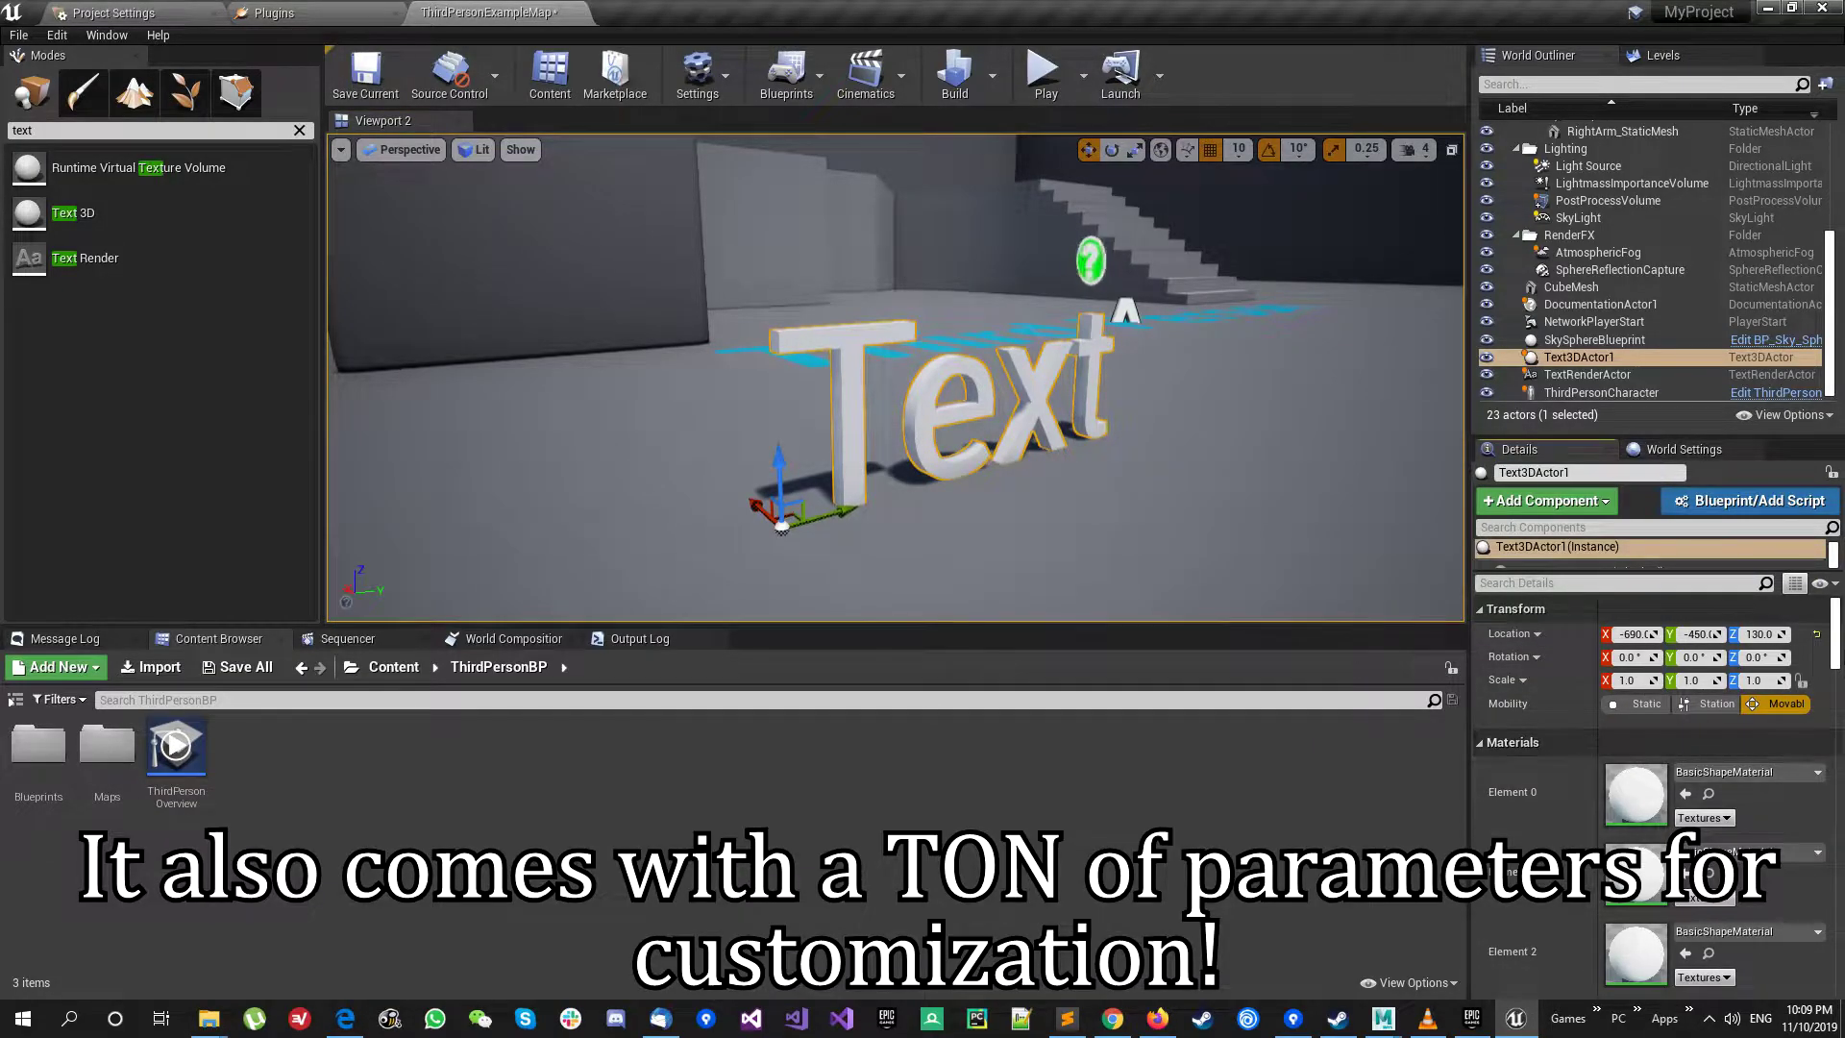
scroll(1699, 722, down, 5)
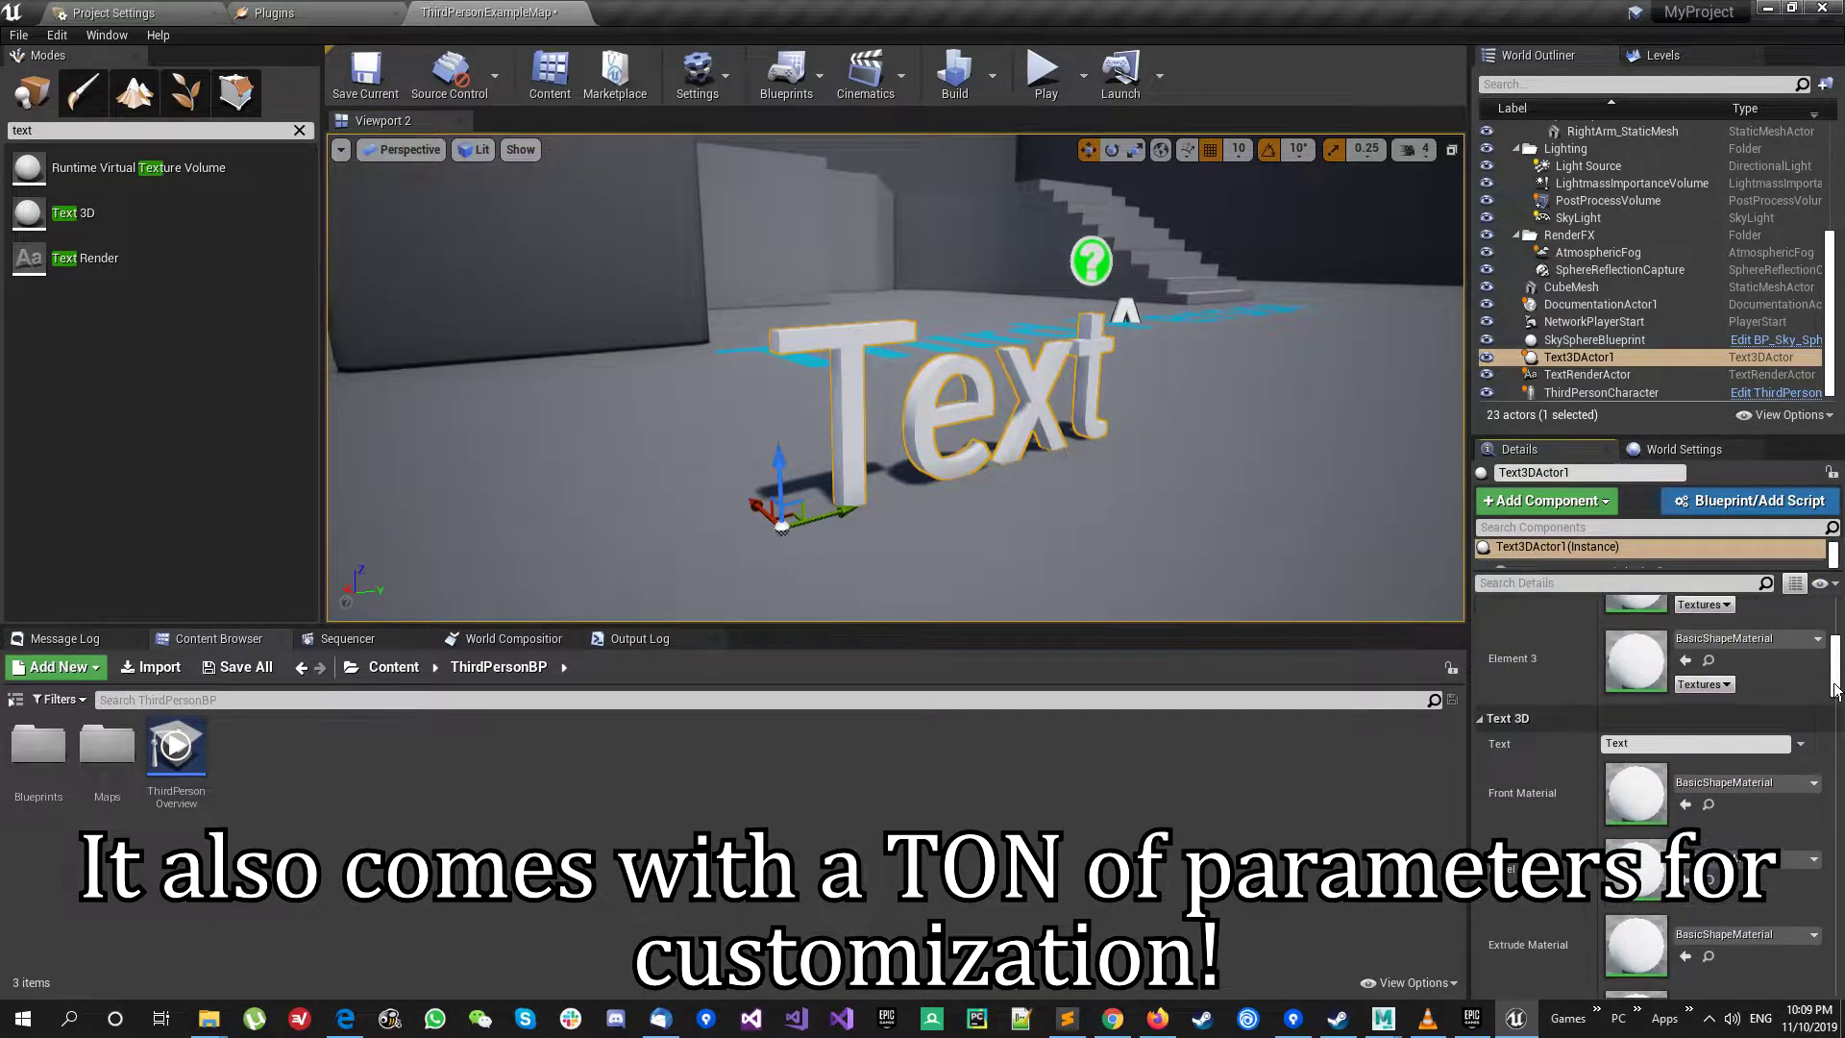
click(1680, 744)
text(UE4 Gem)
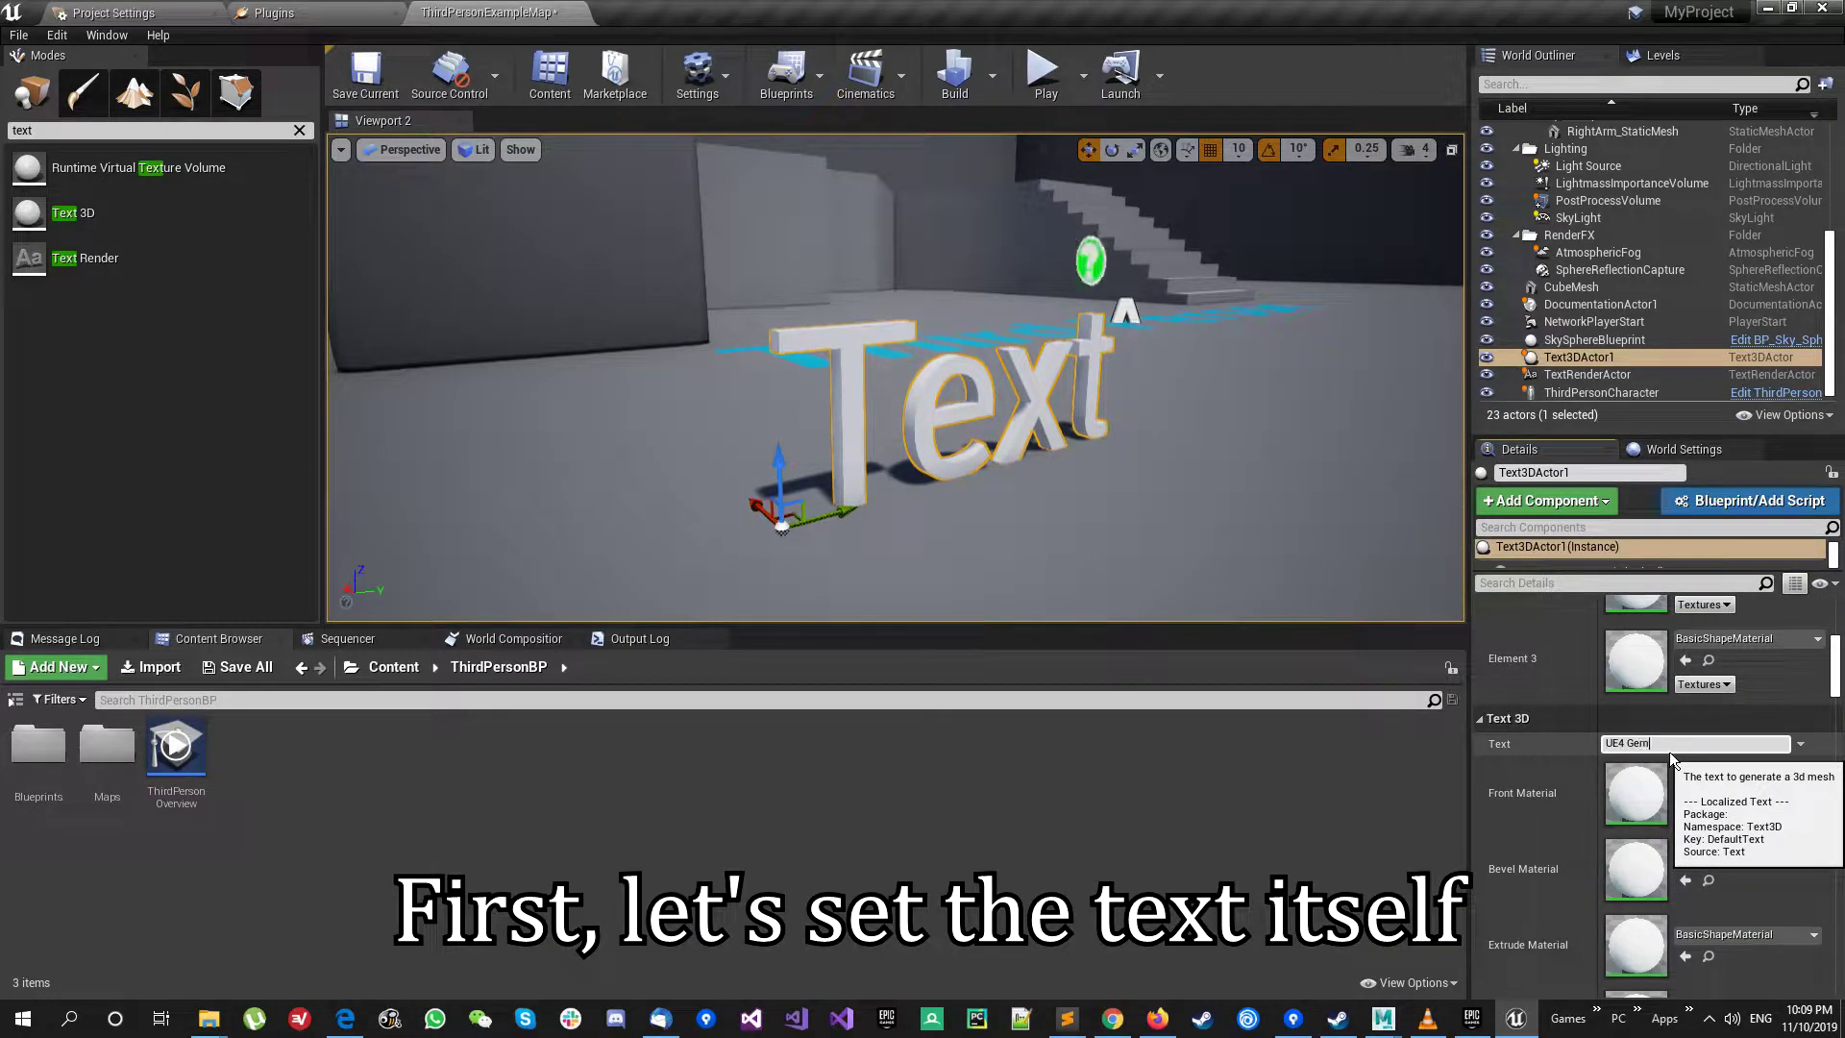
text(s)
key(Return)
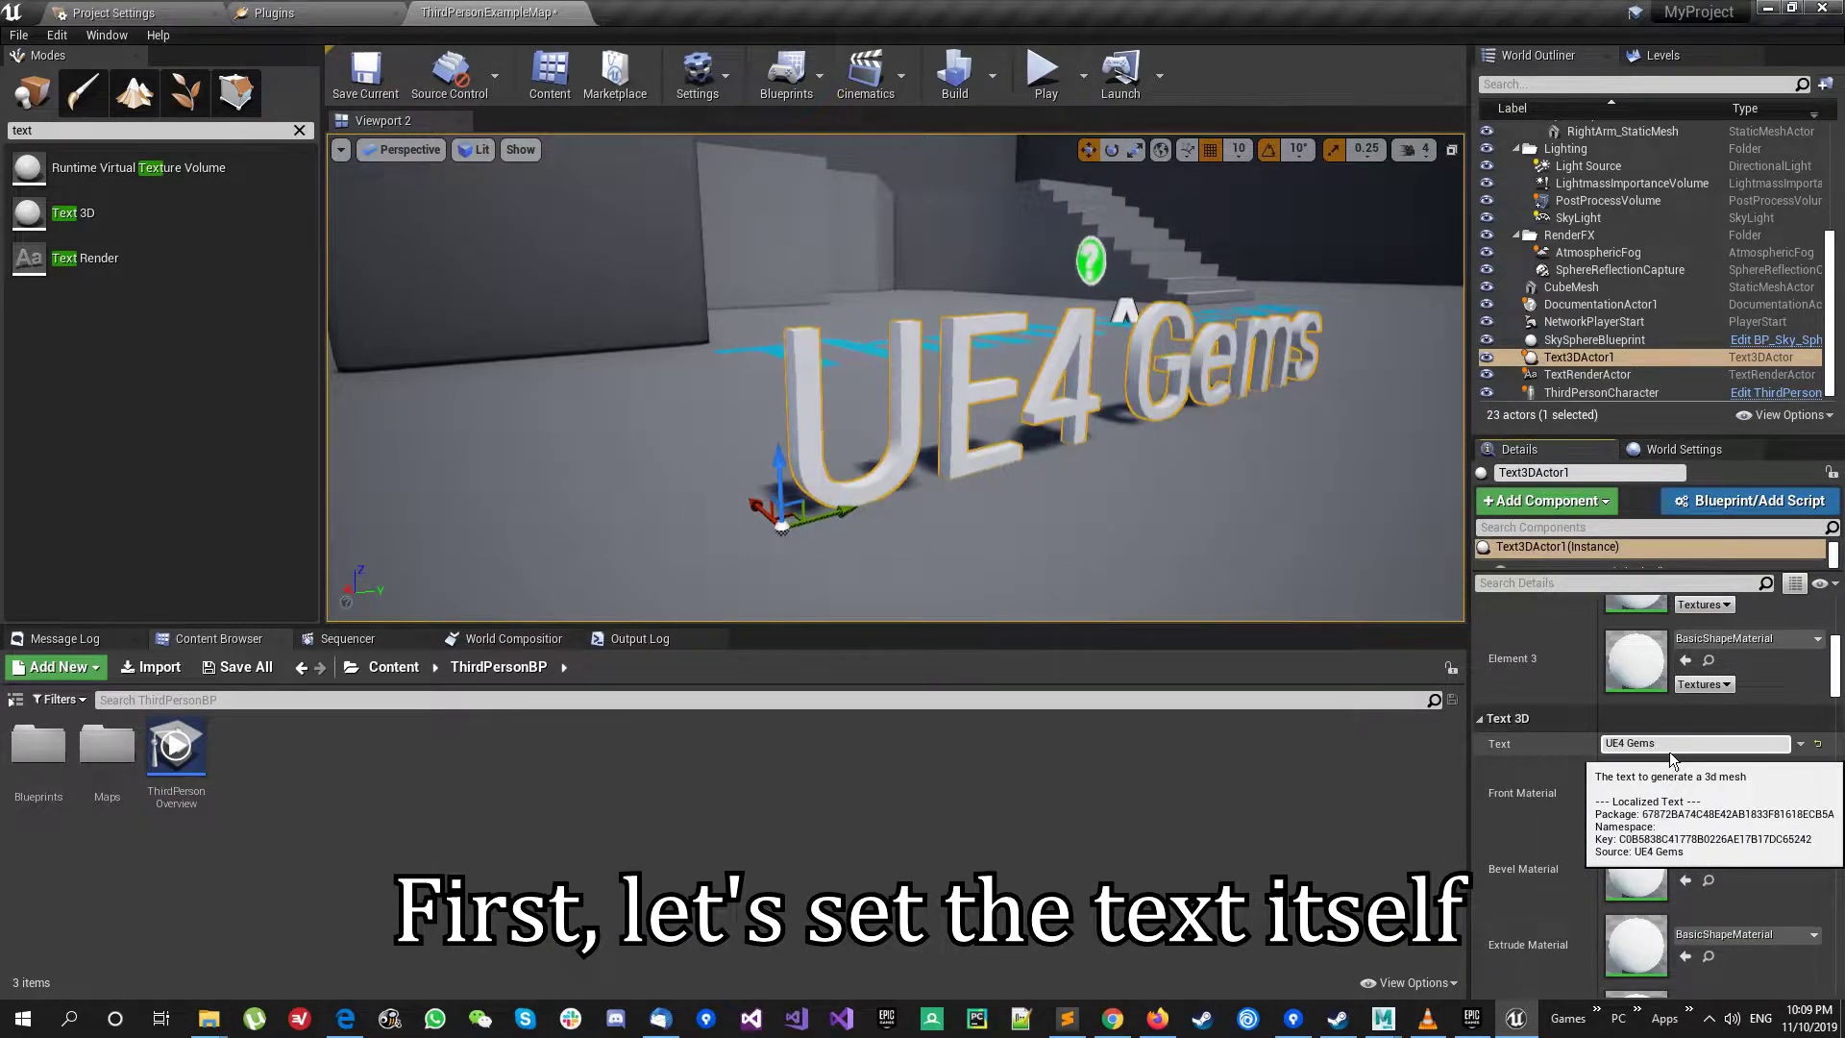
right_drag(894, 384, 961, 384)
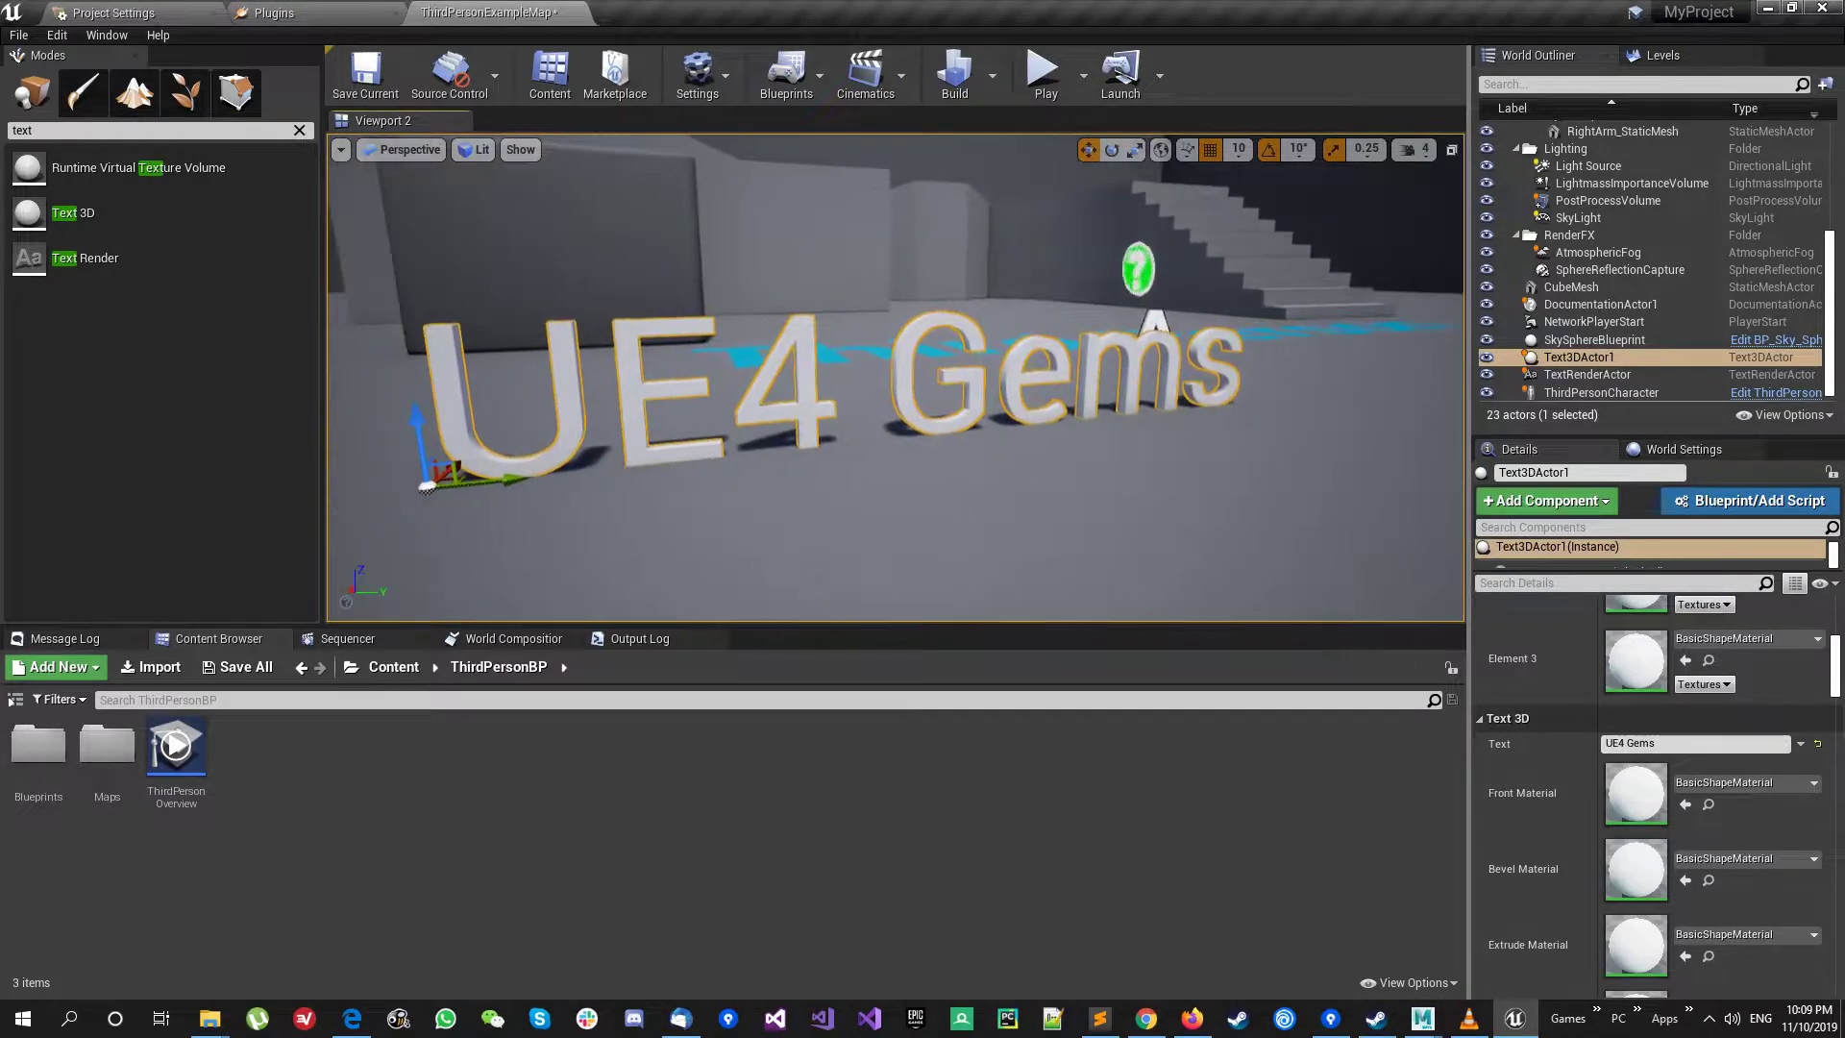
Step: Set the text's Horizontal Alignment to Center
scroll(1712, 865, down, 5)
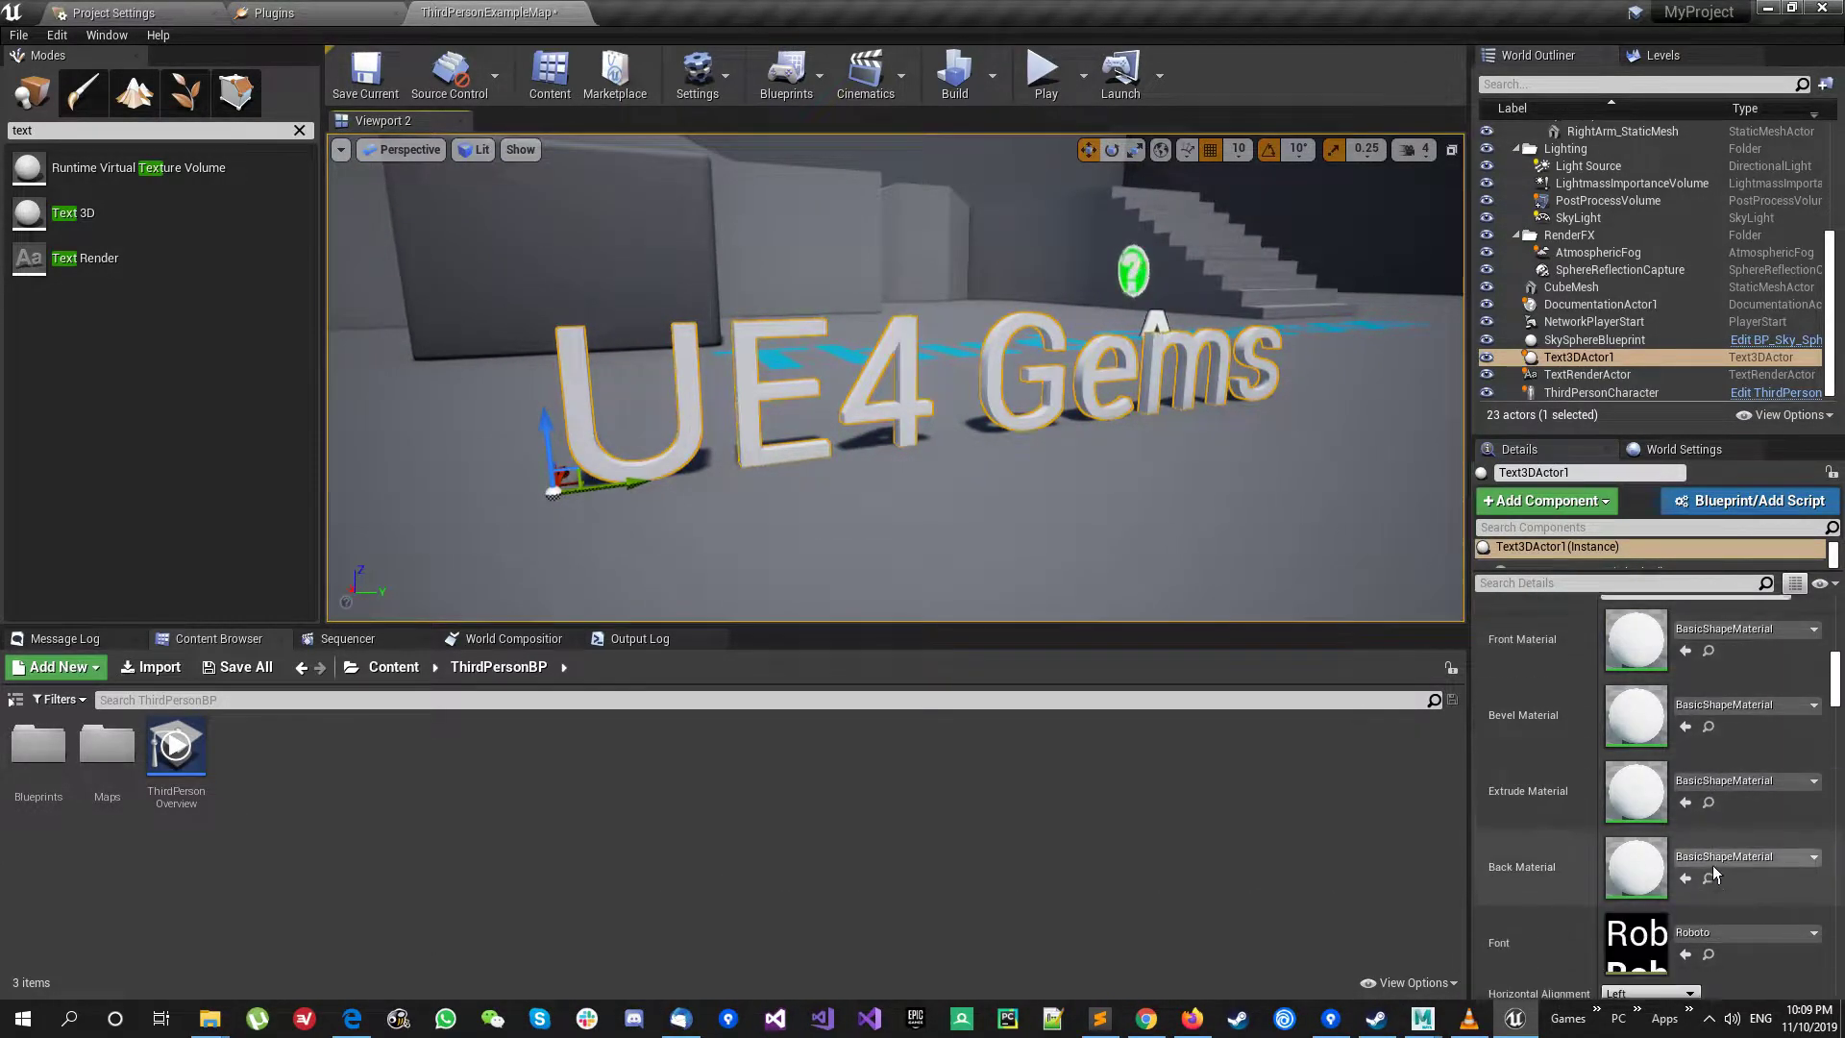
scroll(1712, 864, down, 1)
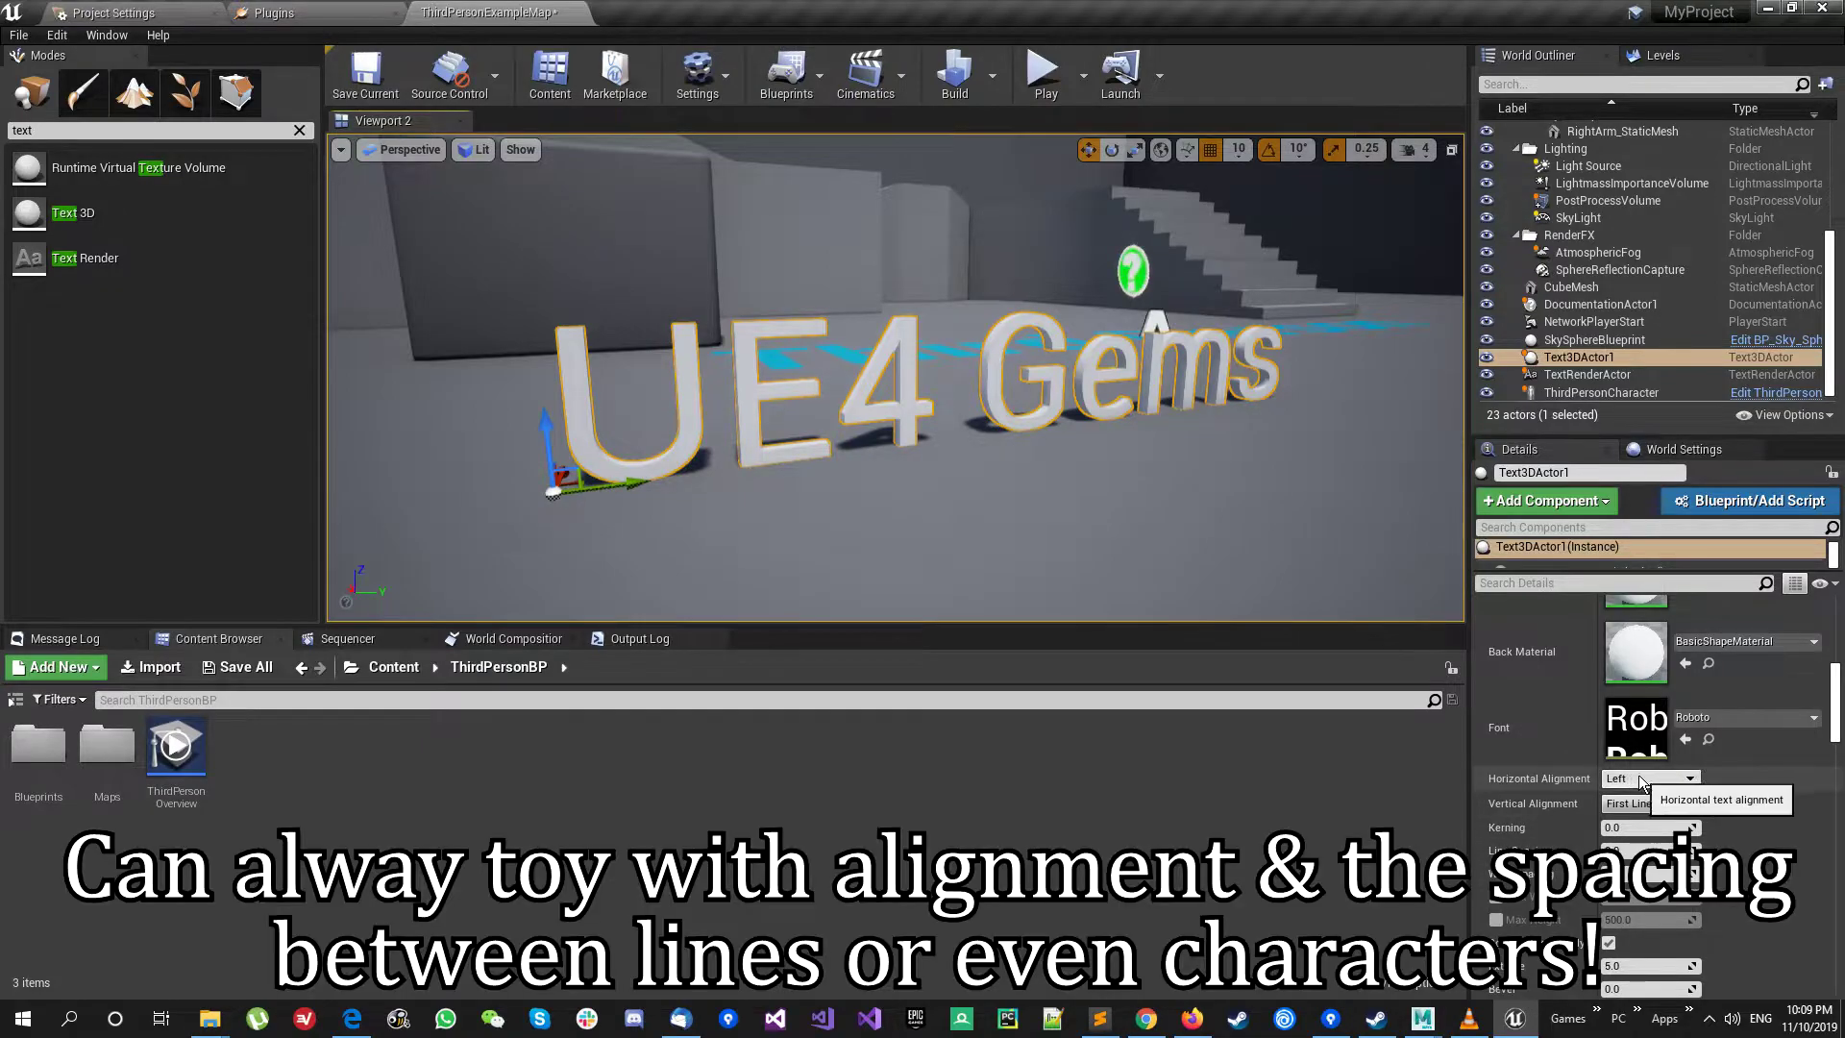
click(1638, 808)
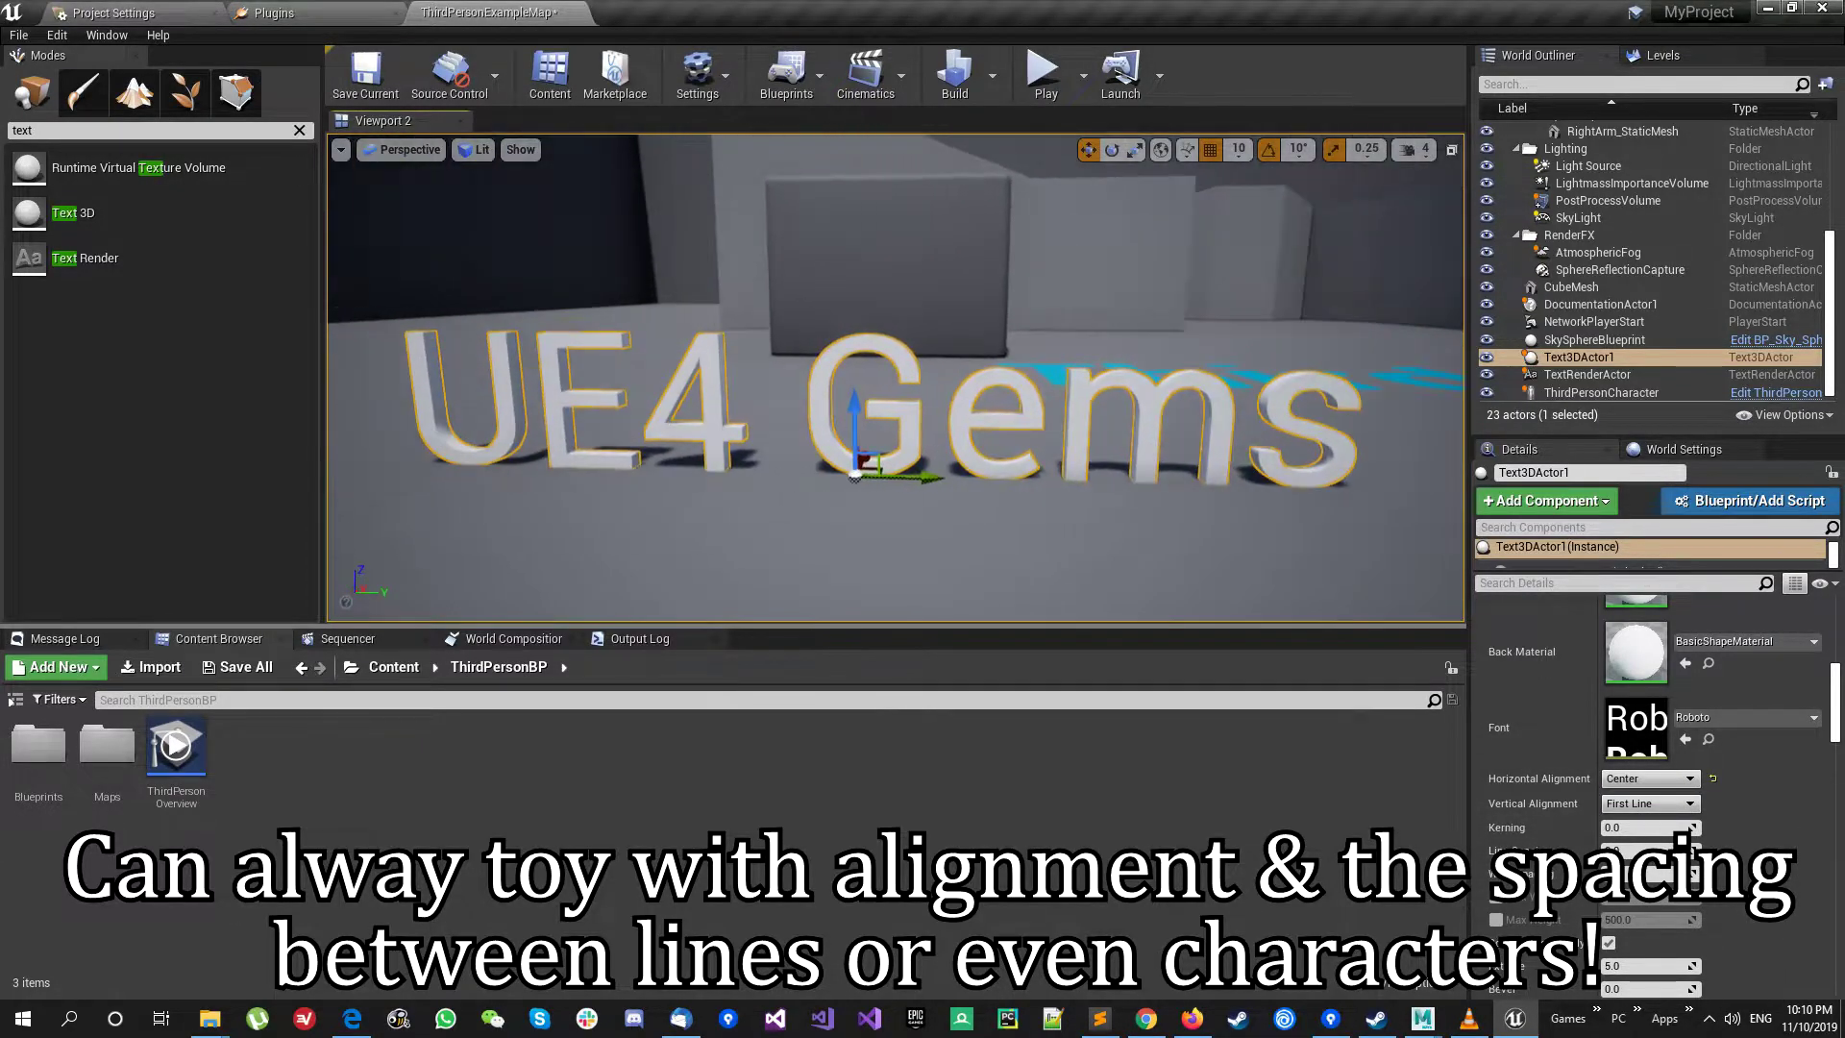
right_drag(894, 375, 865, 385)
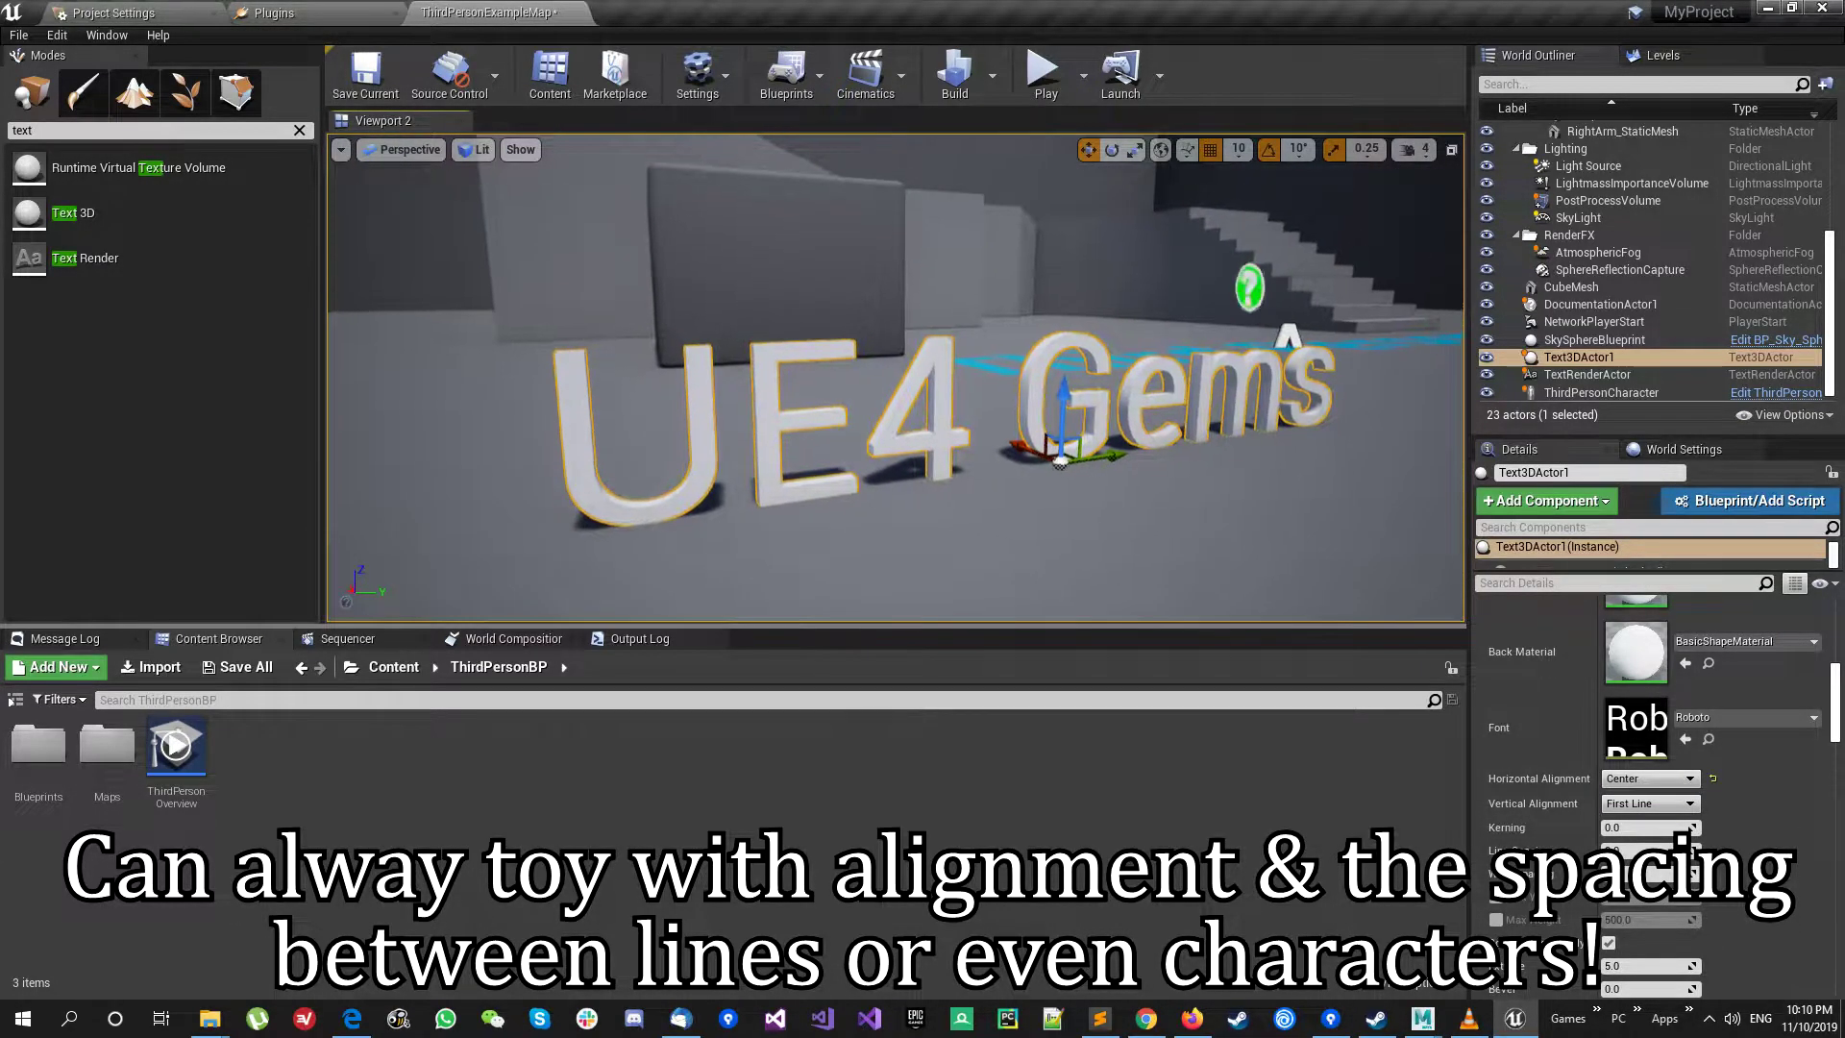
Step: Raise the kerning to about 1.1 and increase the Extrude depth for thicker letters
mouse_move(1631, 831)
mouse_down()
mouse_move(1652, 831)
mouse_move(1630, 831)
mouse_up()
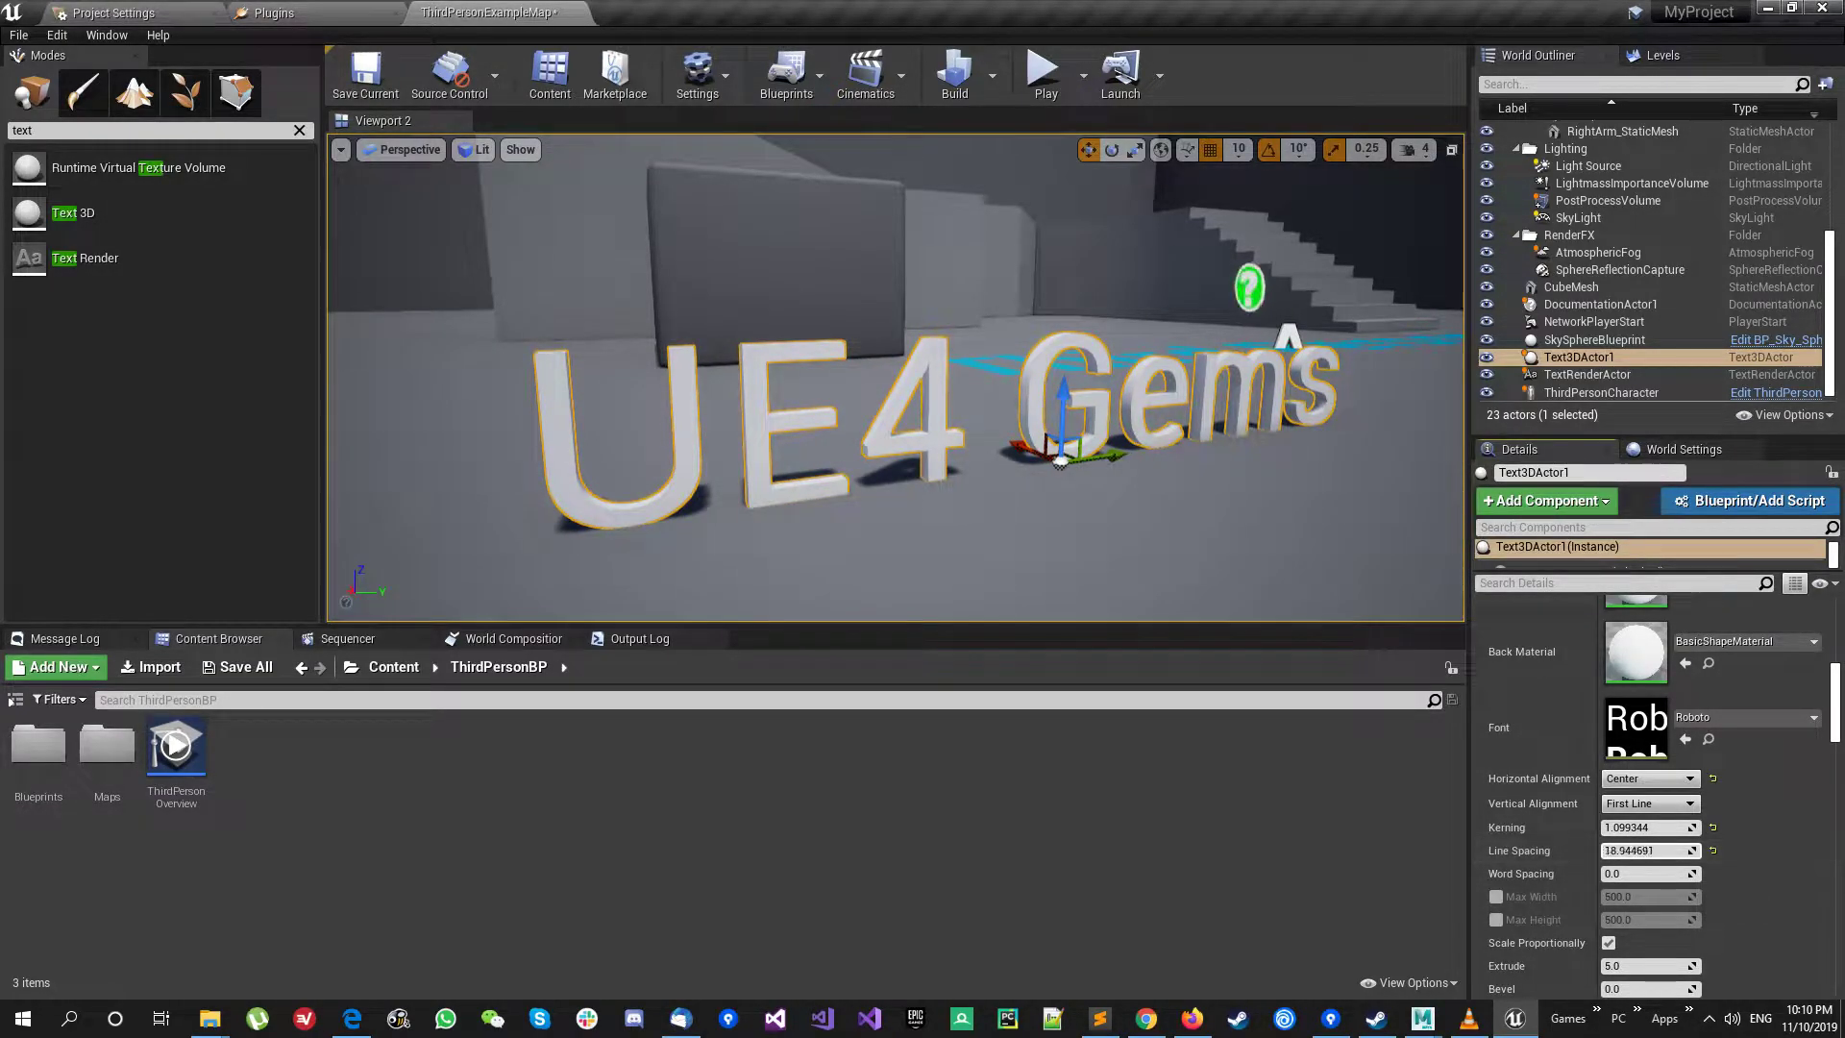
scroll(1638, 895, down, 3)
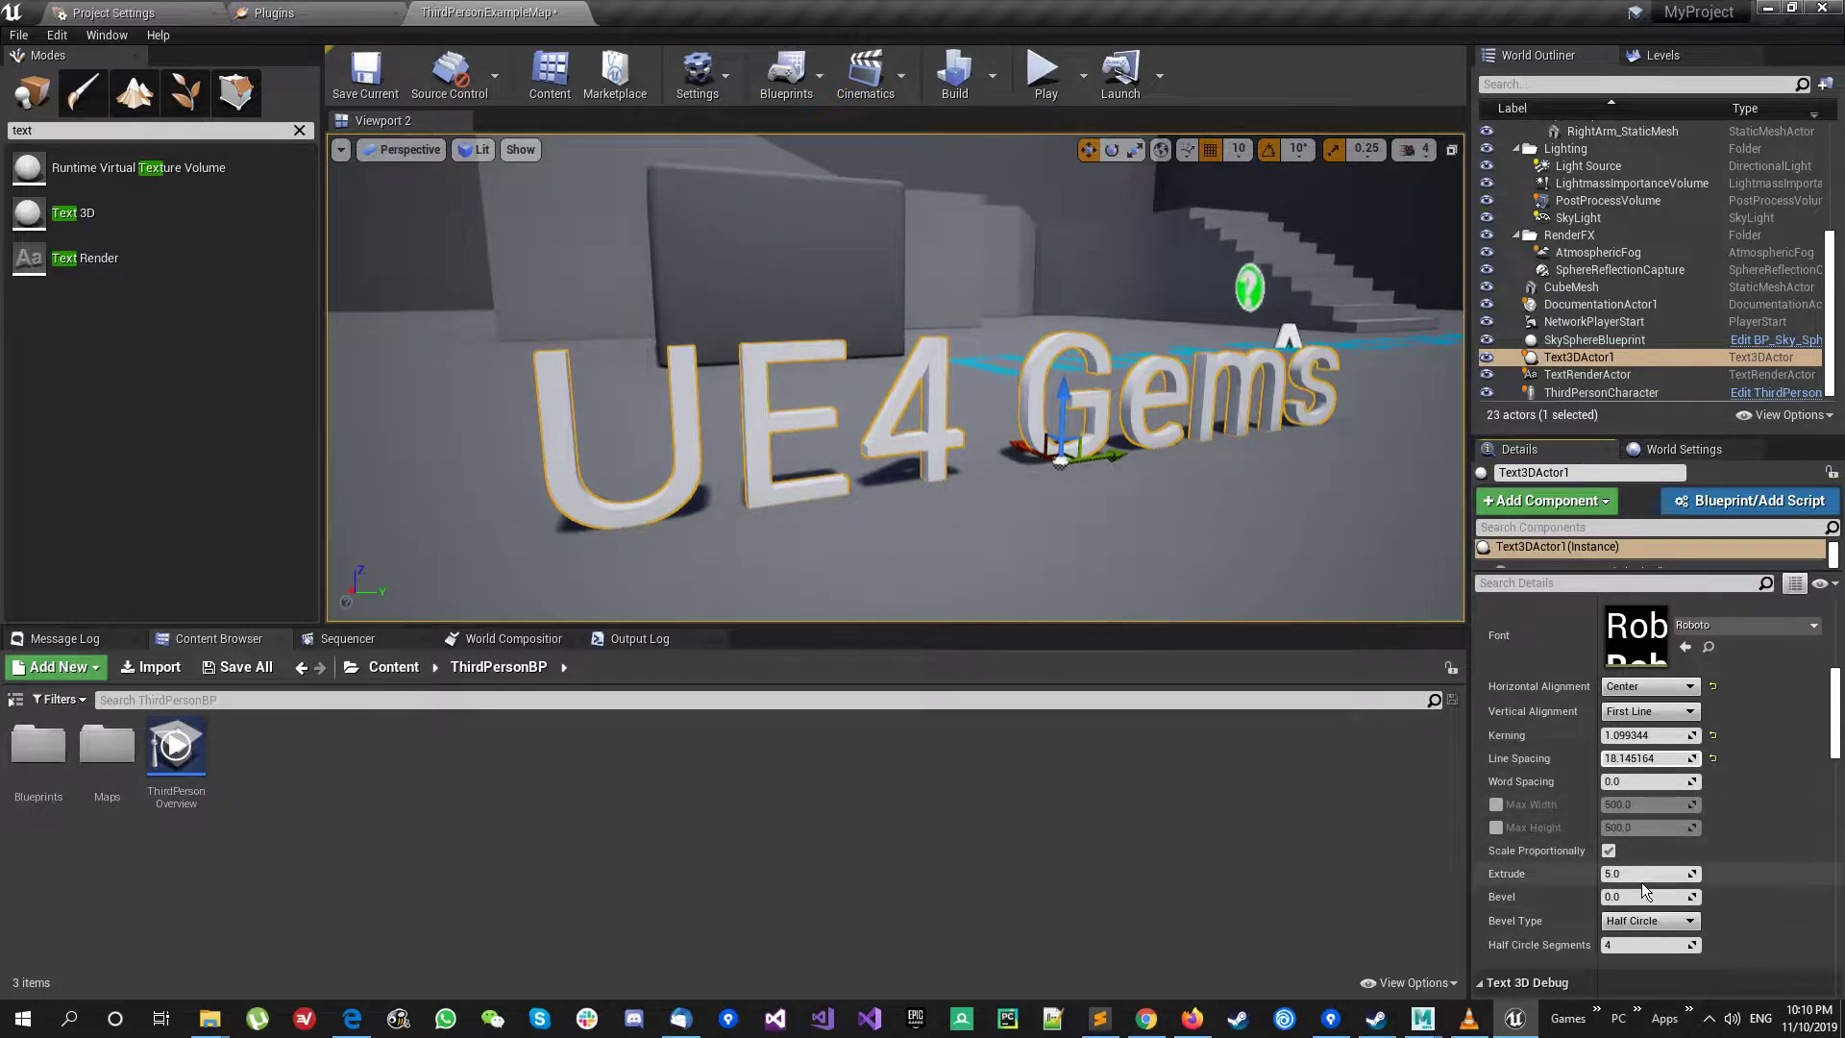
drag(1639, 873, 1638, 874)
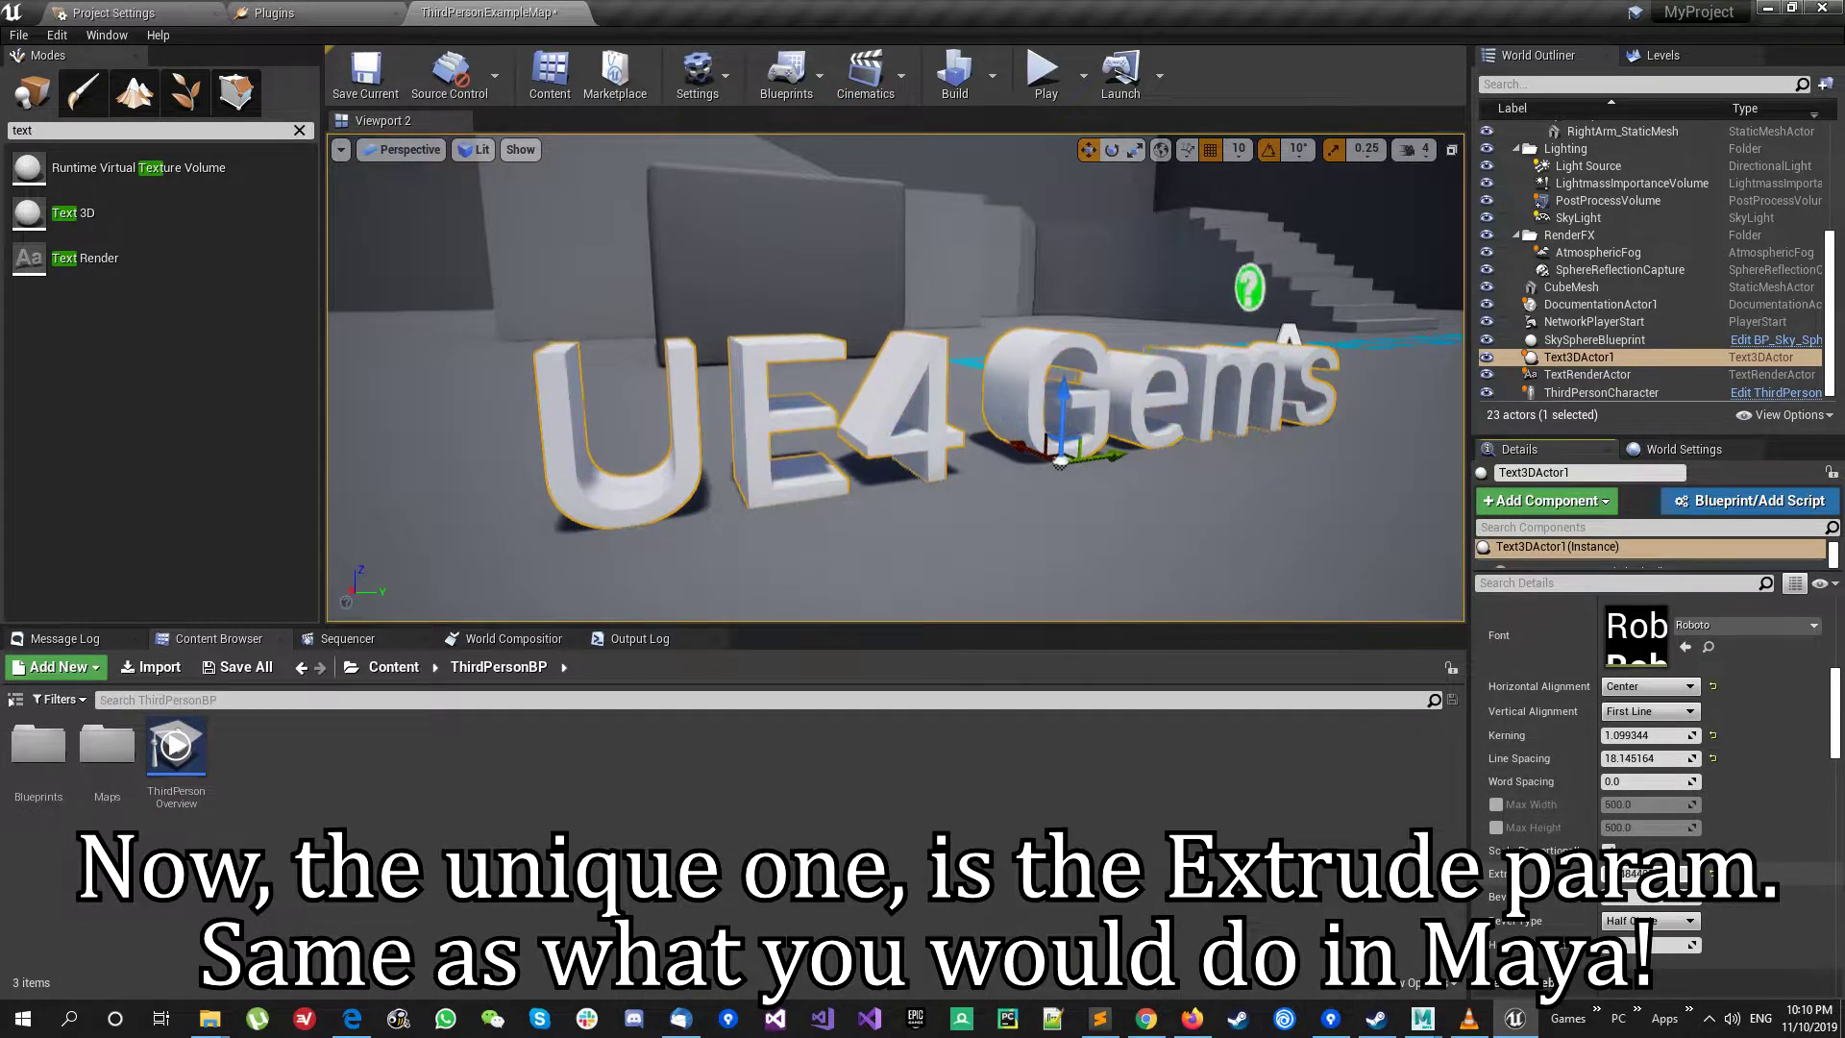
scroll(1673, 763, up, 5)
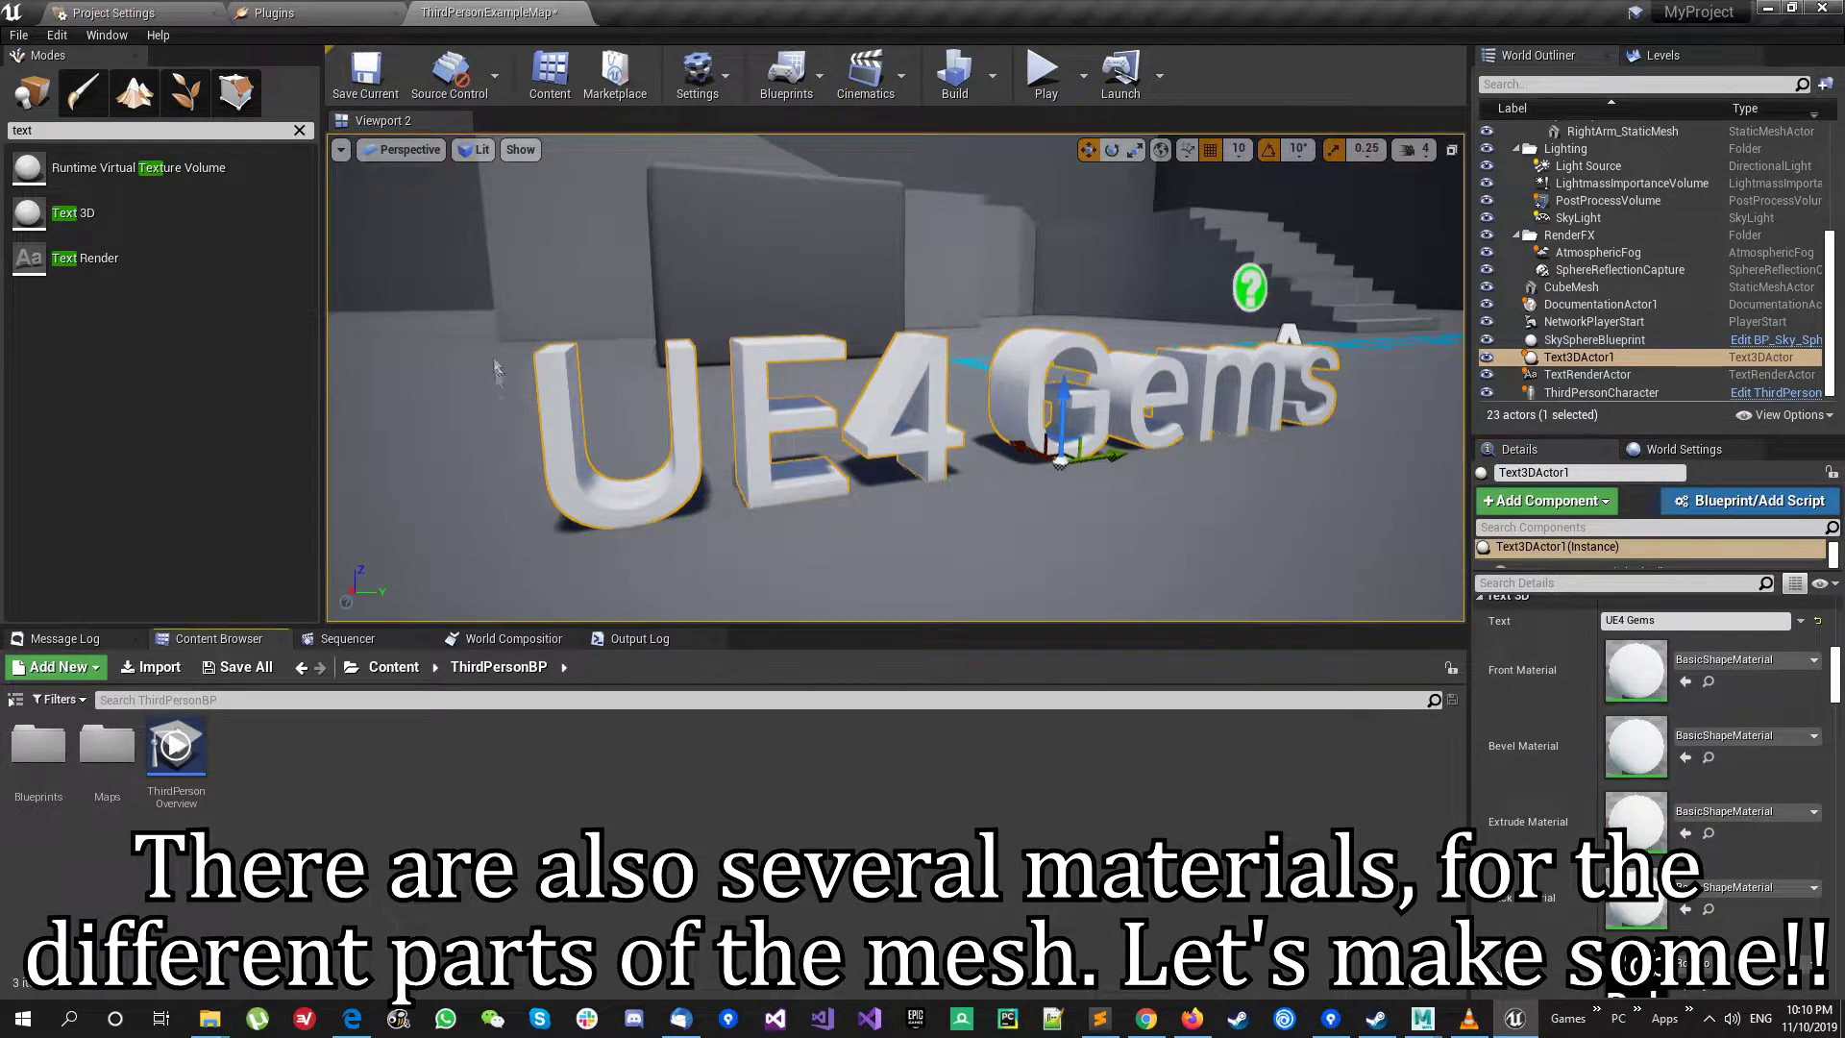
Step: Create a new material asset named mat_master in the Content Browser
right_click(413, 811)
click(471, 288)
key(BackSpace)
key(BackSpace)
key(BackSpace)
text(_master)
key(Return)
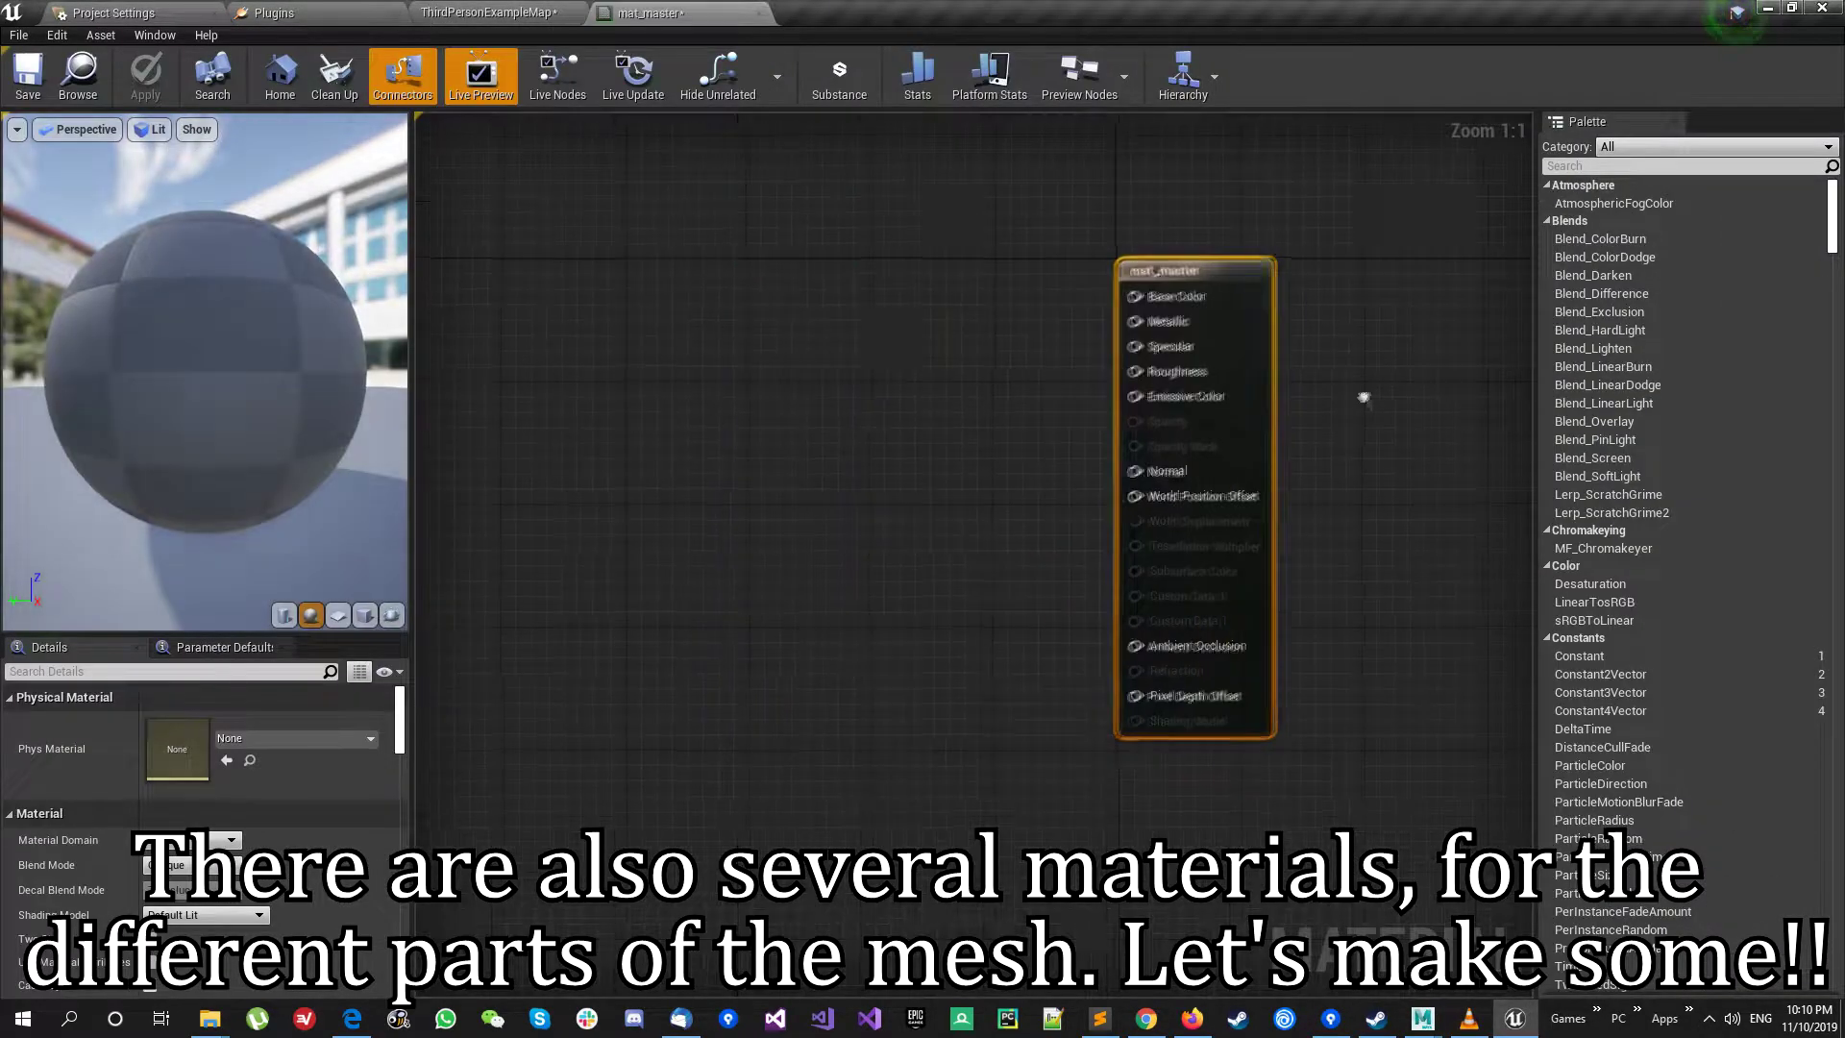
Step: Make the colour node a mainColor parameter, save mat_master, and create an instance from it
click(938, 373)
text(mainColor)
key(Return)
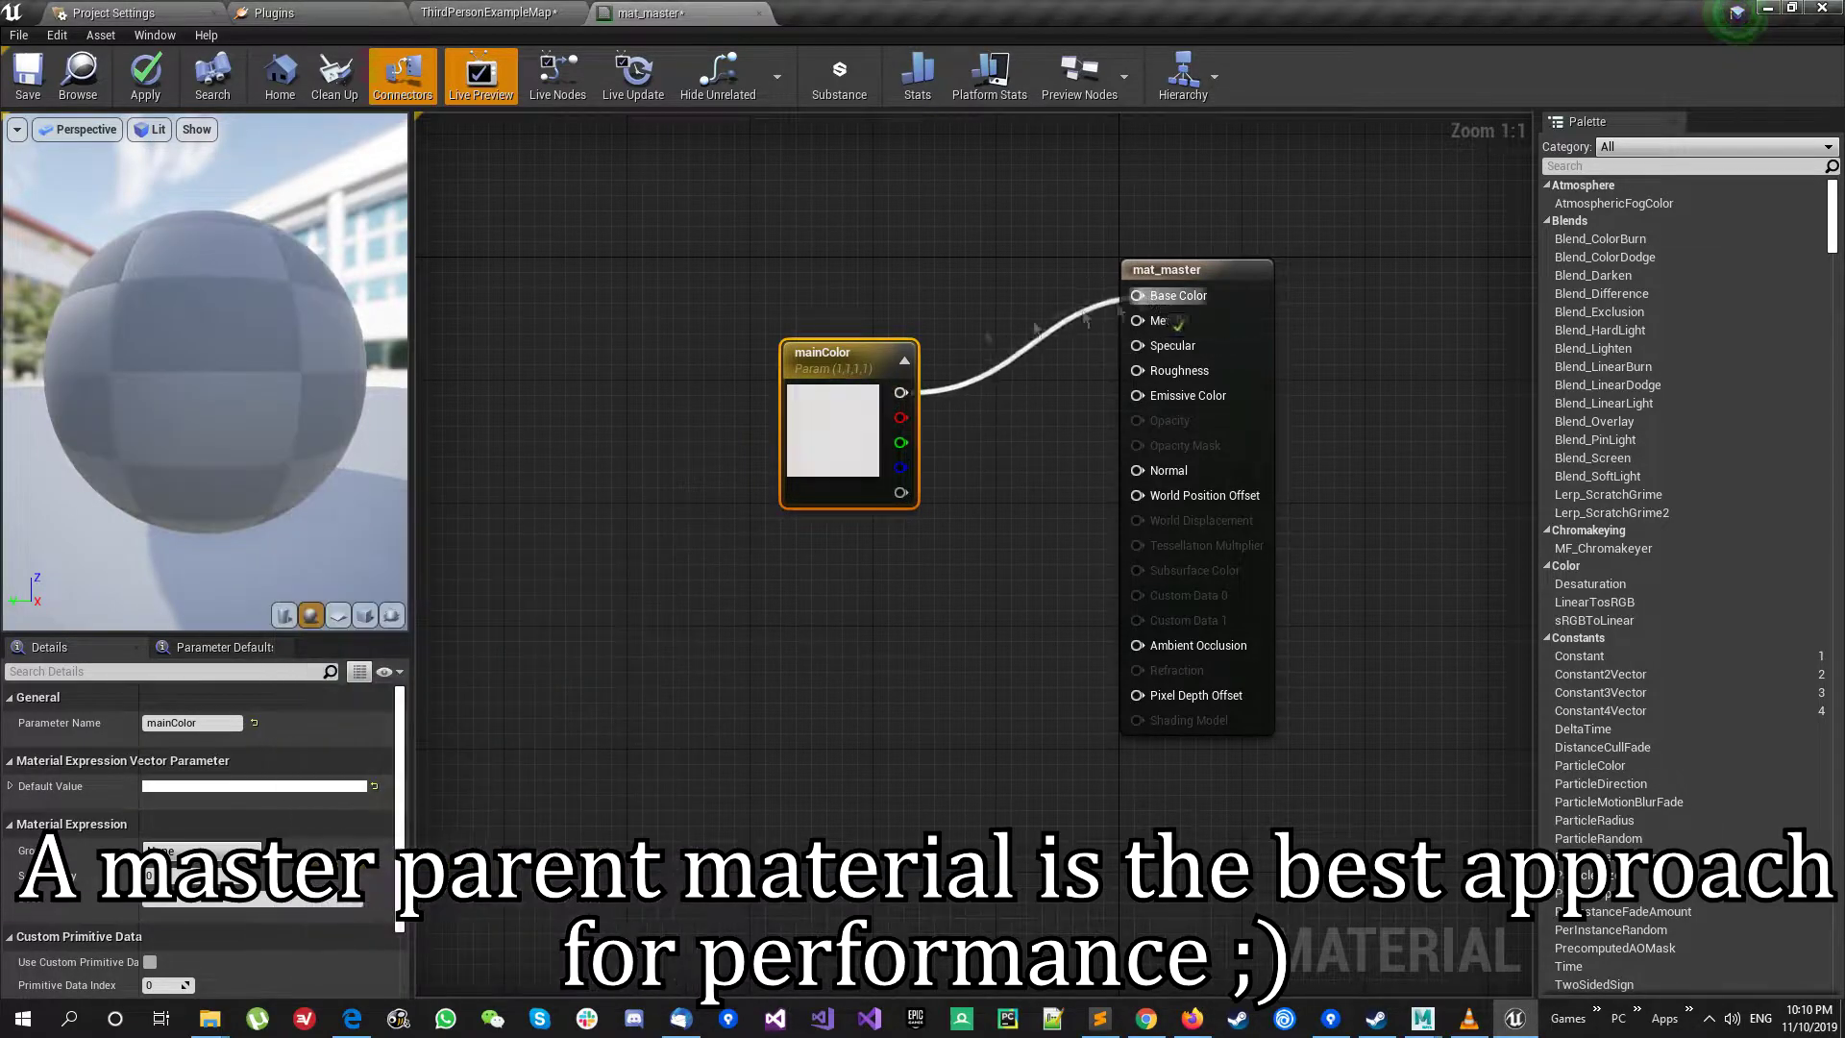
click(28, 76)
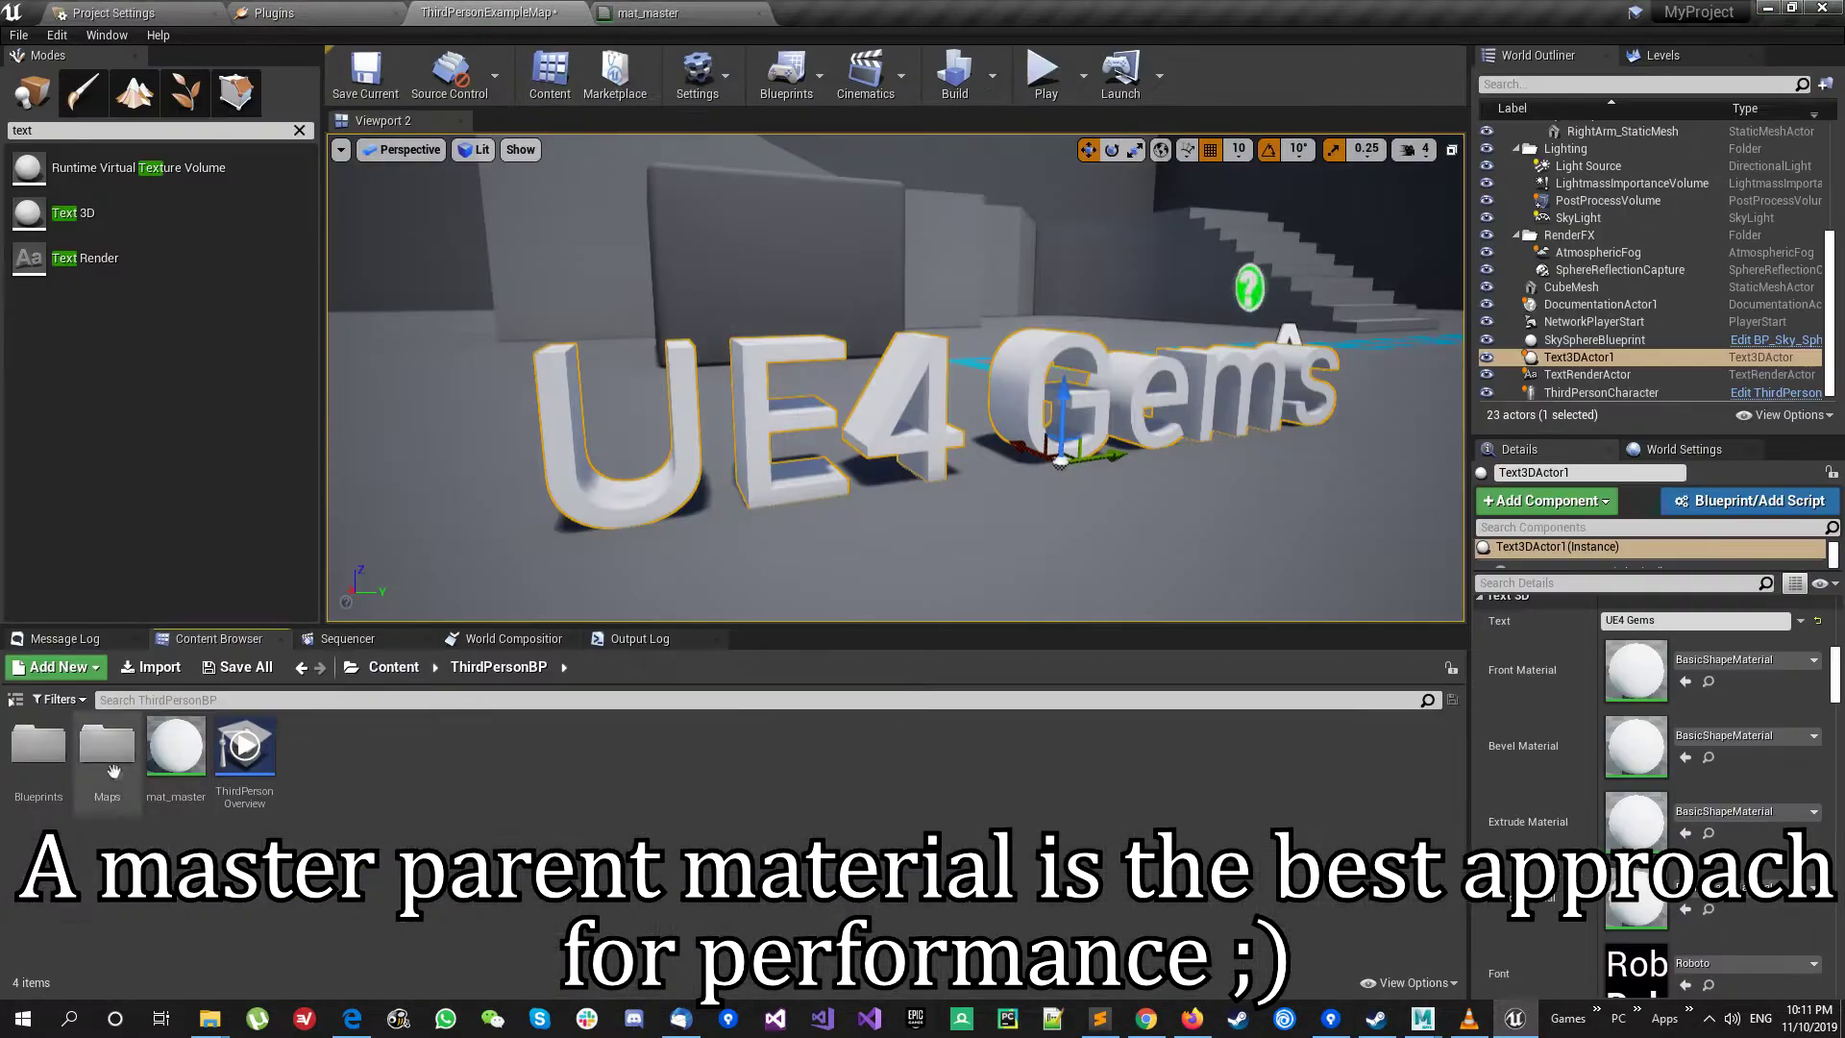
right_click(176, 748)
click(256, 311)
Step: Name the instance mat_master_Inst_01, duplicate it into Inst_02–Inst_04, and open Inst_01 for editing
text(mat_master_Inst_01)
key(Return)
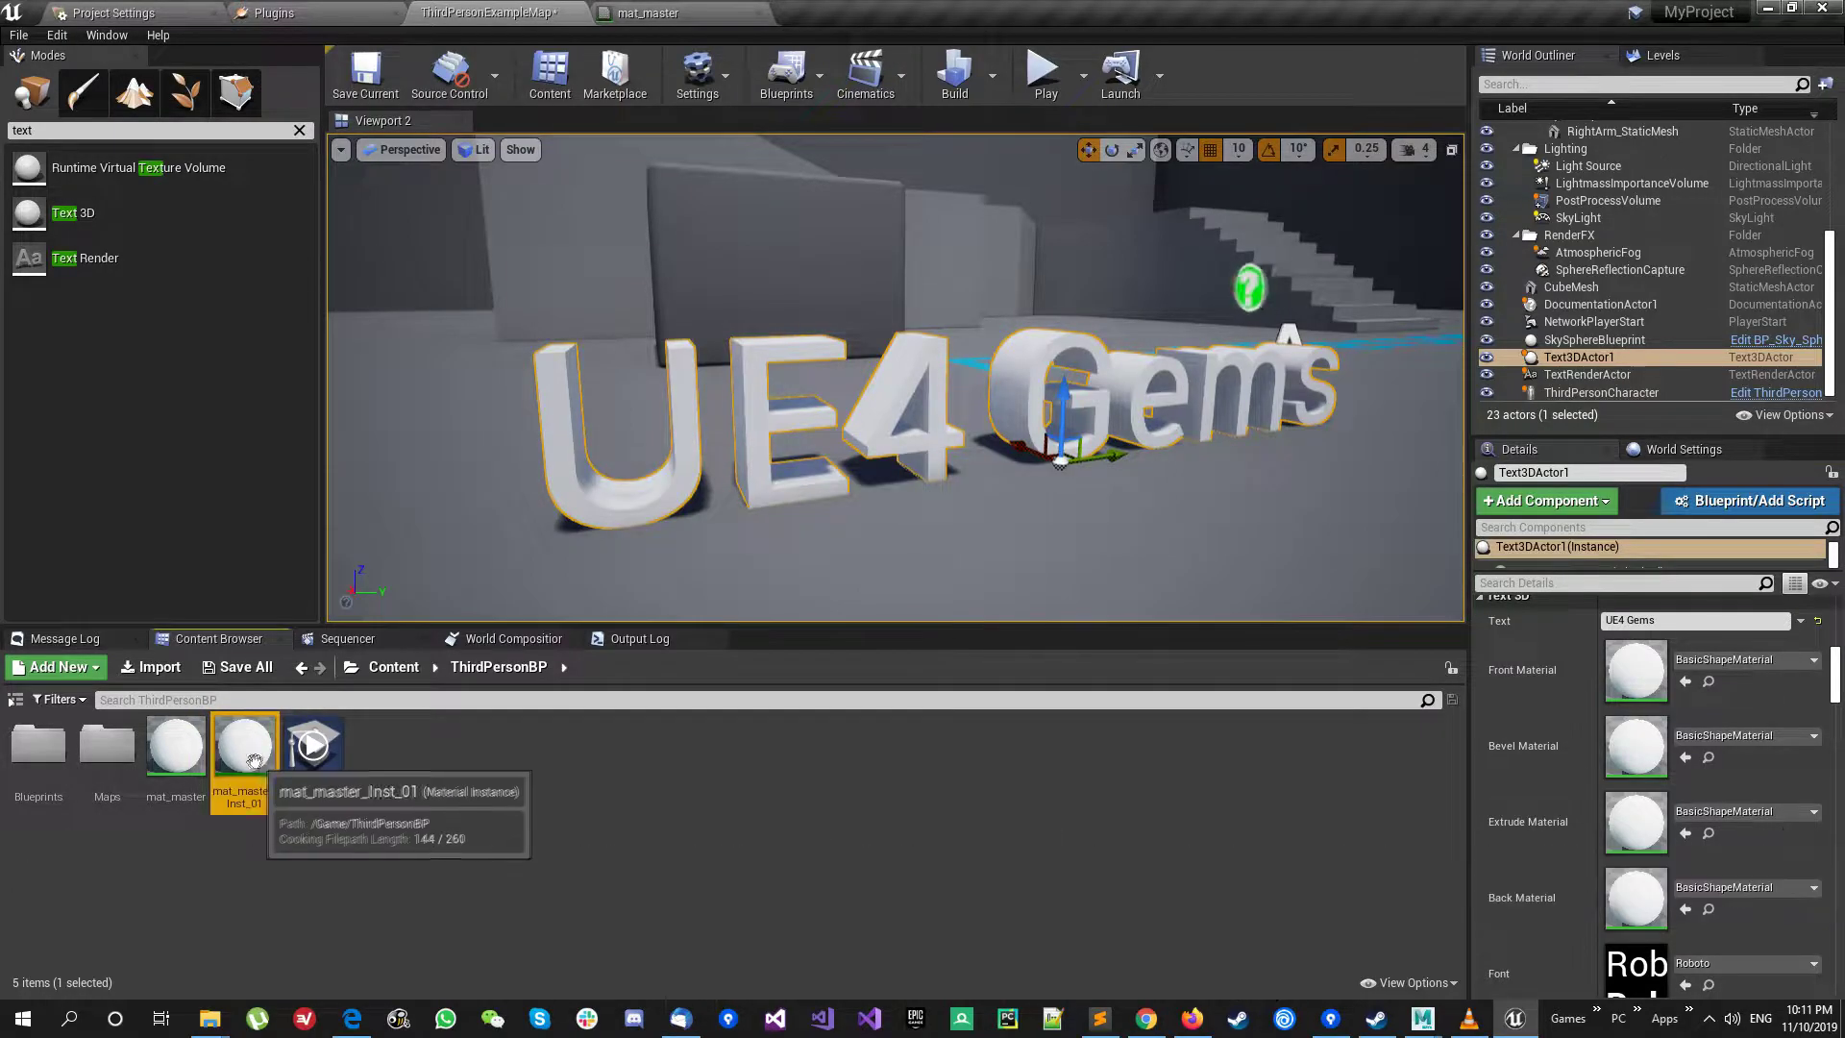
right_click(244, 750)
click(344, 402)
right_click(313, 750)
click(409, 402)
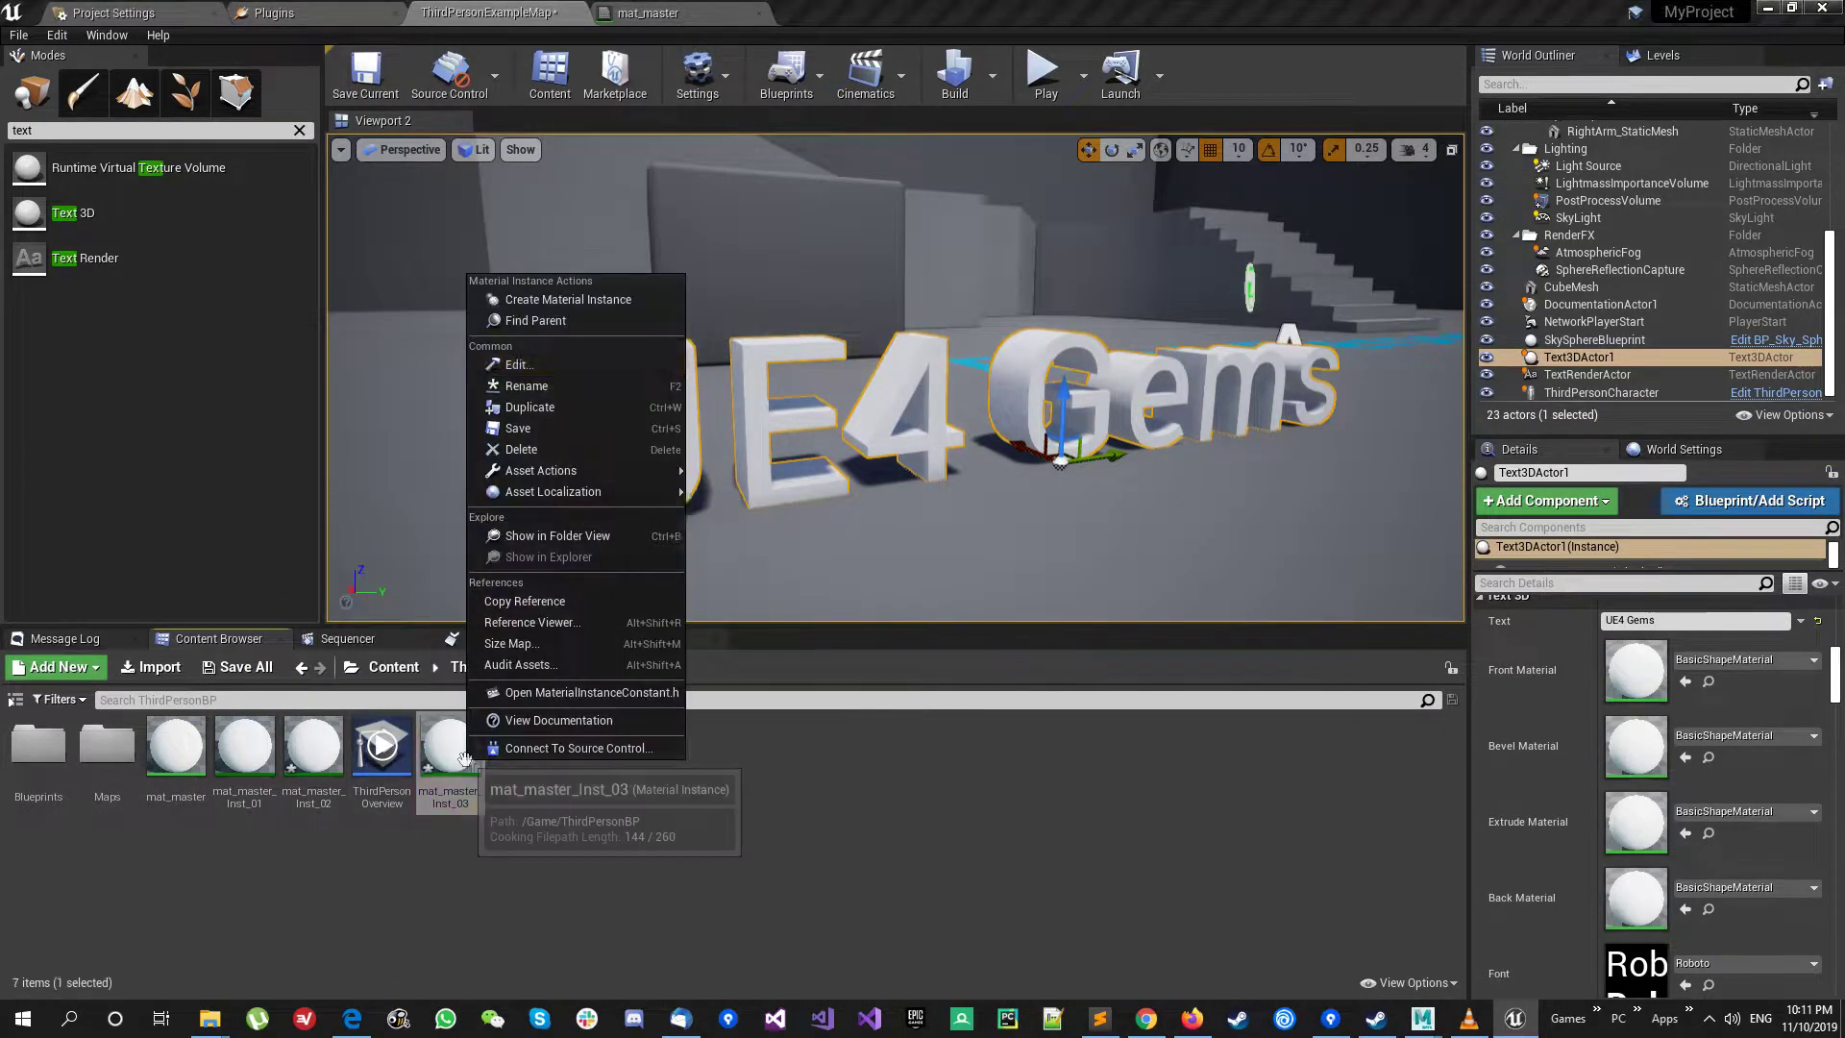
double_click(244, 749)
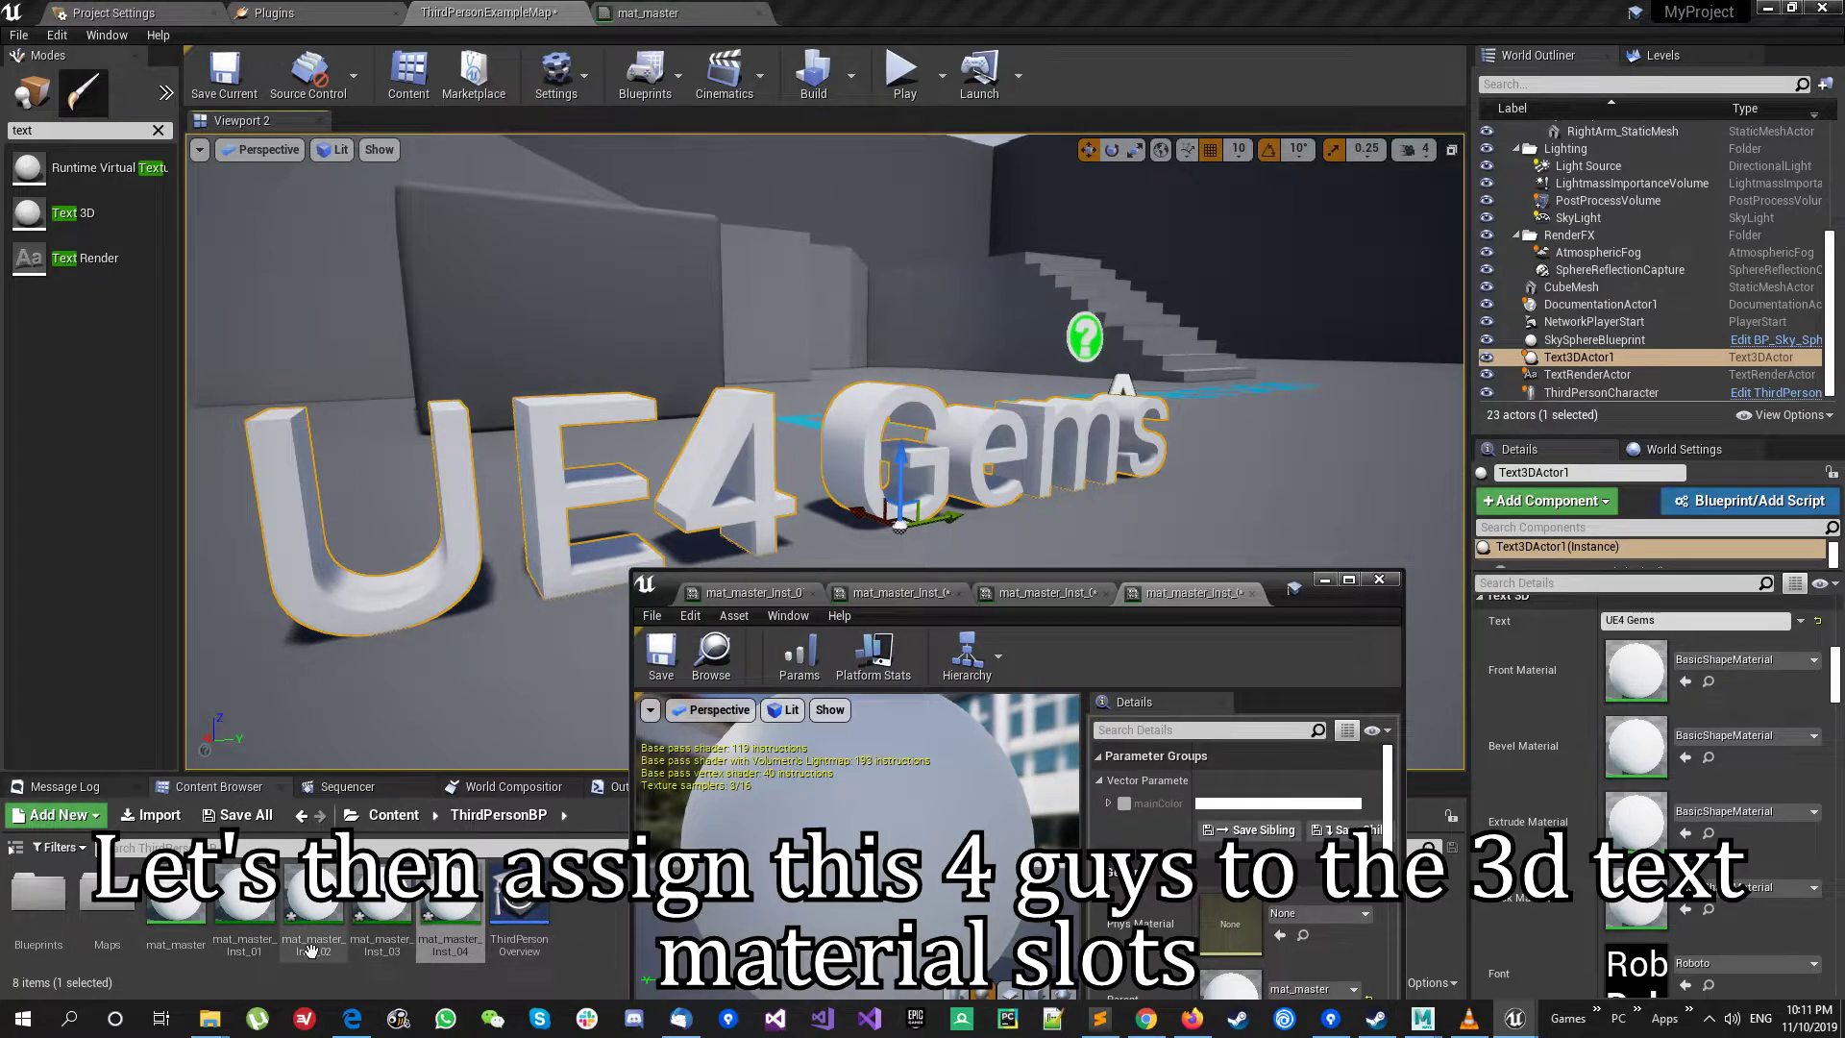
Step: Assign mat_master_Inst_01 through Inst_04 to the Front, Bevel, Extrude and Back material slots
drag(244, 894, 1628, 669)
drag(313, 899, 1627, 749)
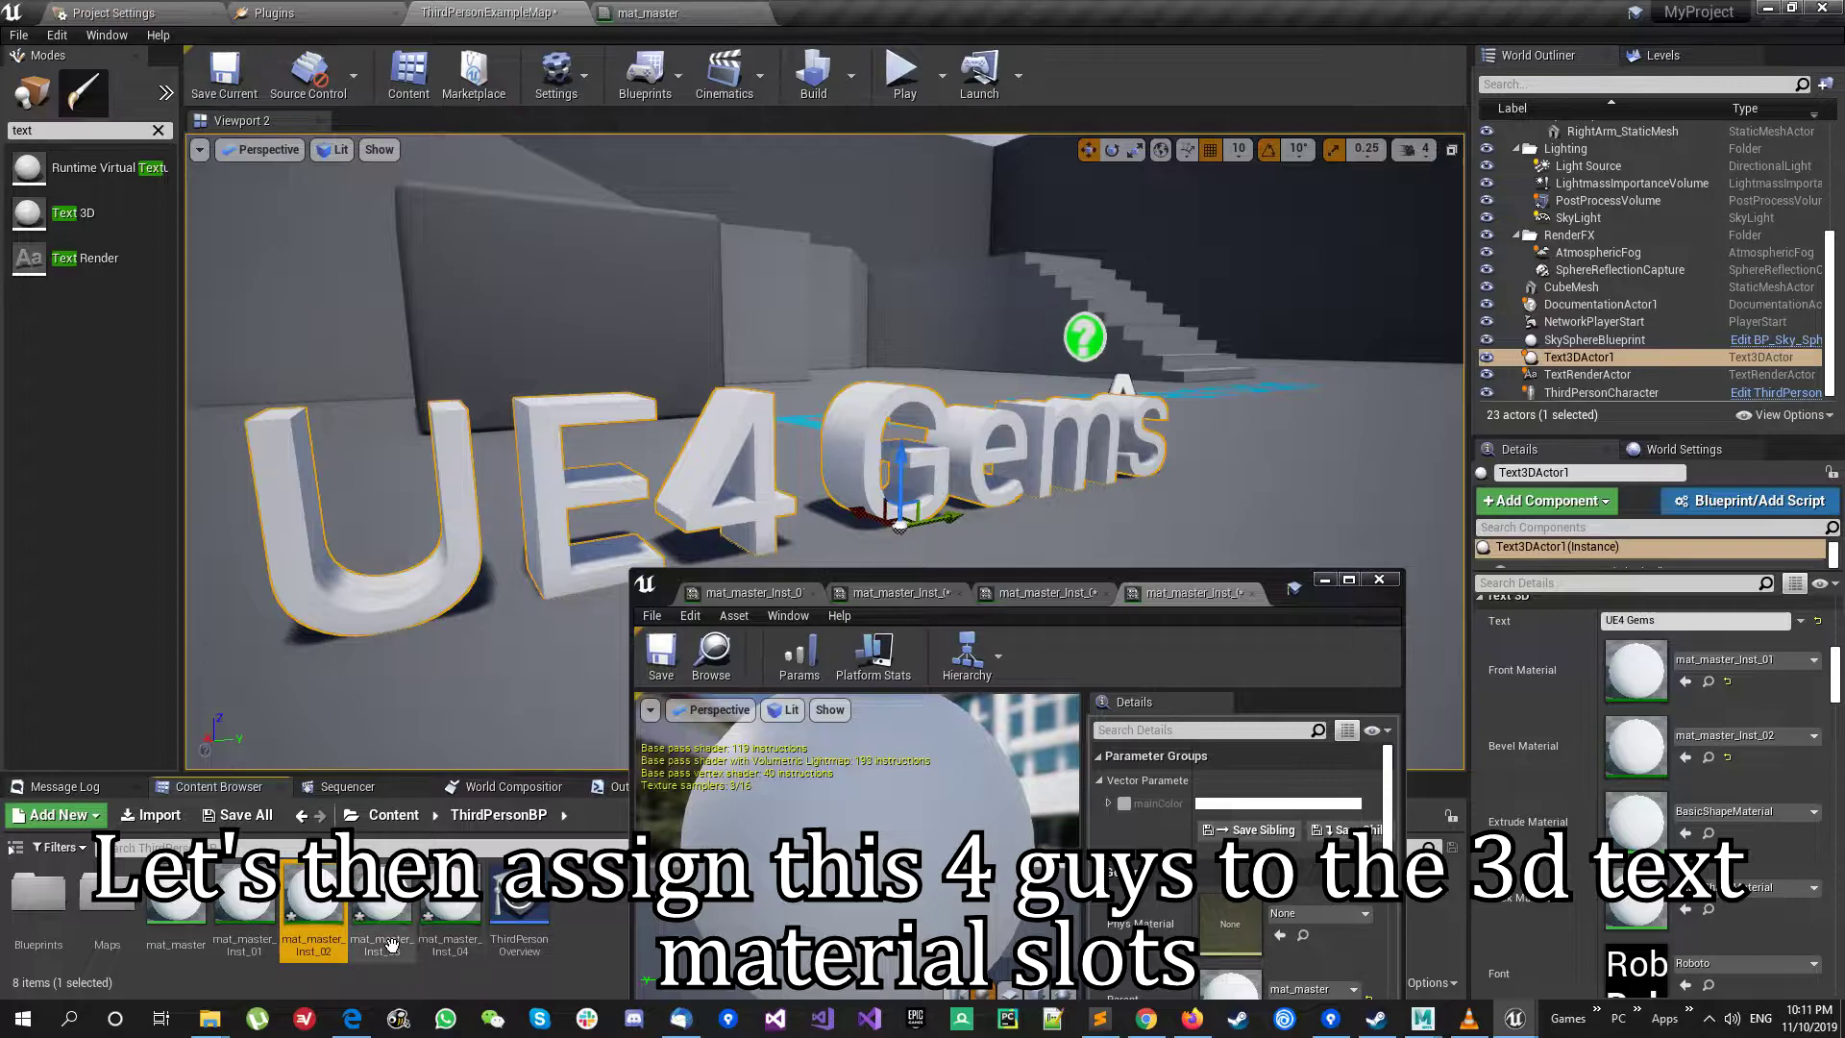
drag(393, 946, 1636, 821)
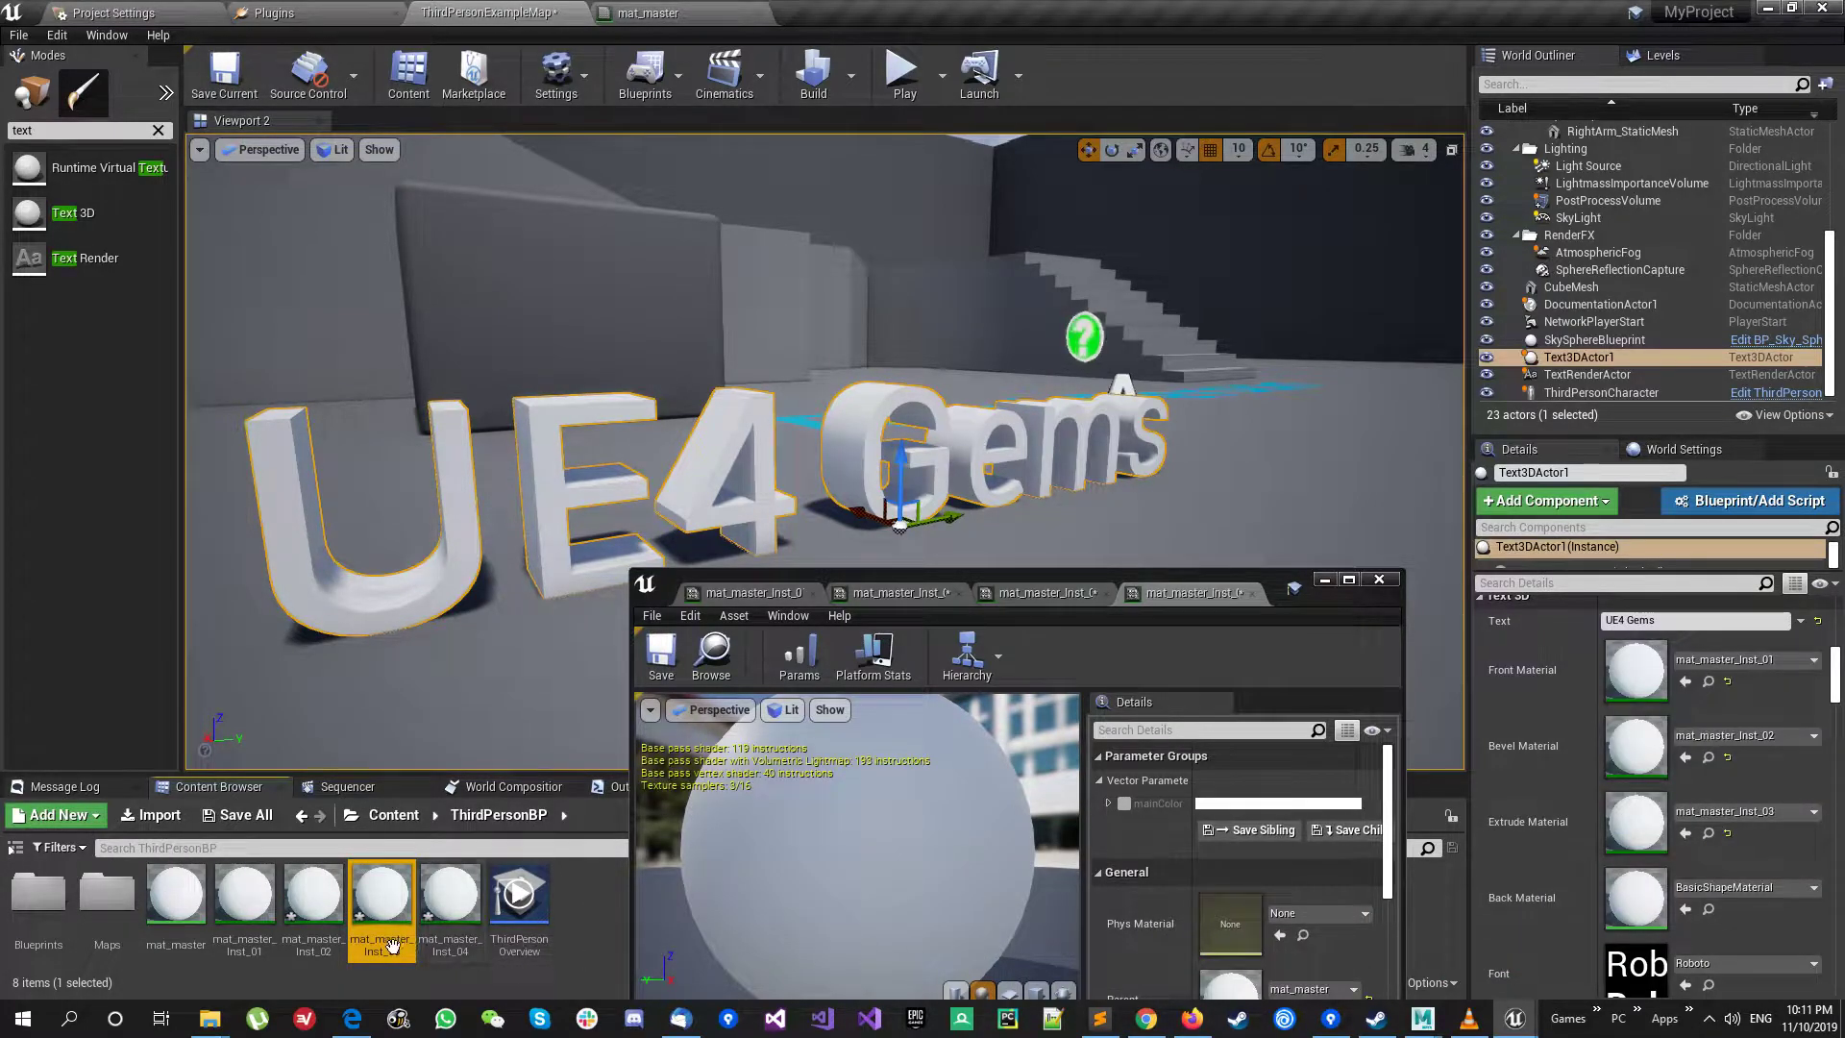
drag(450, 898, 1635, 897)
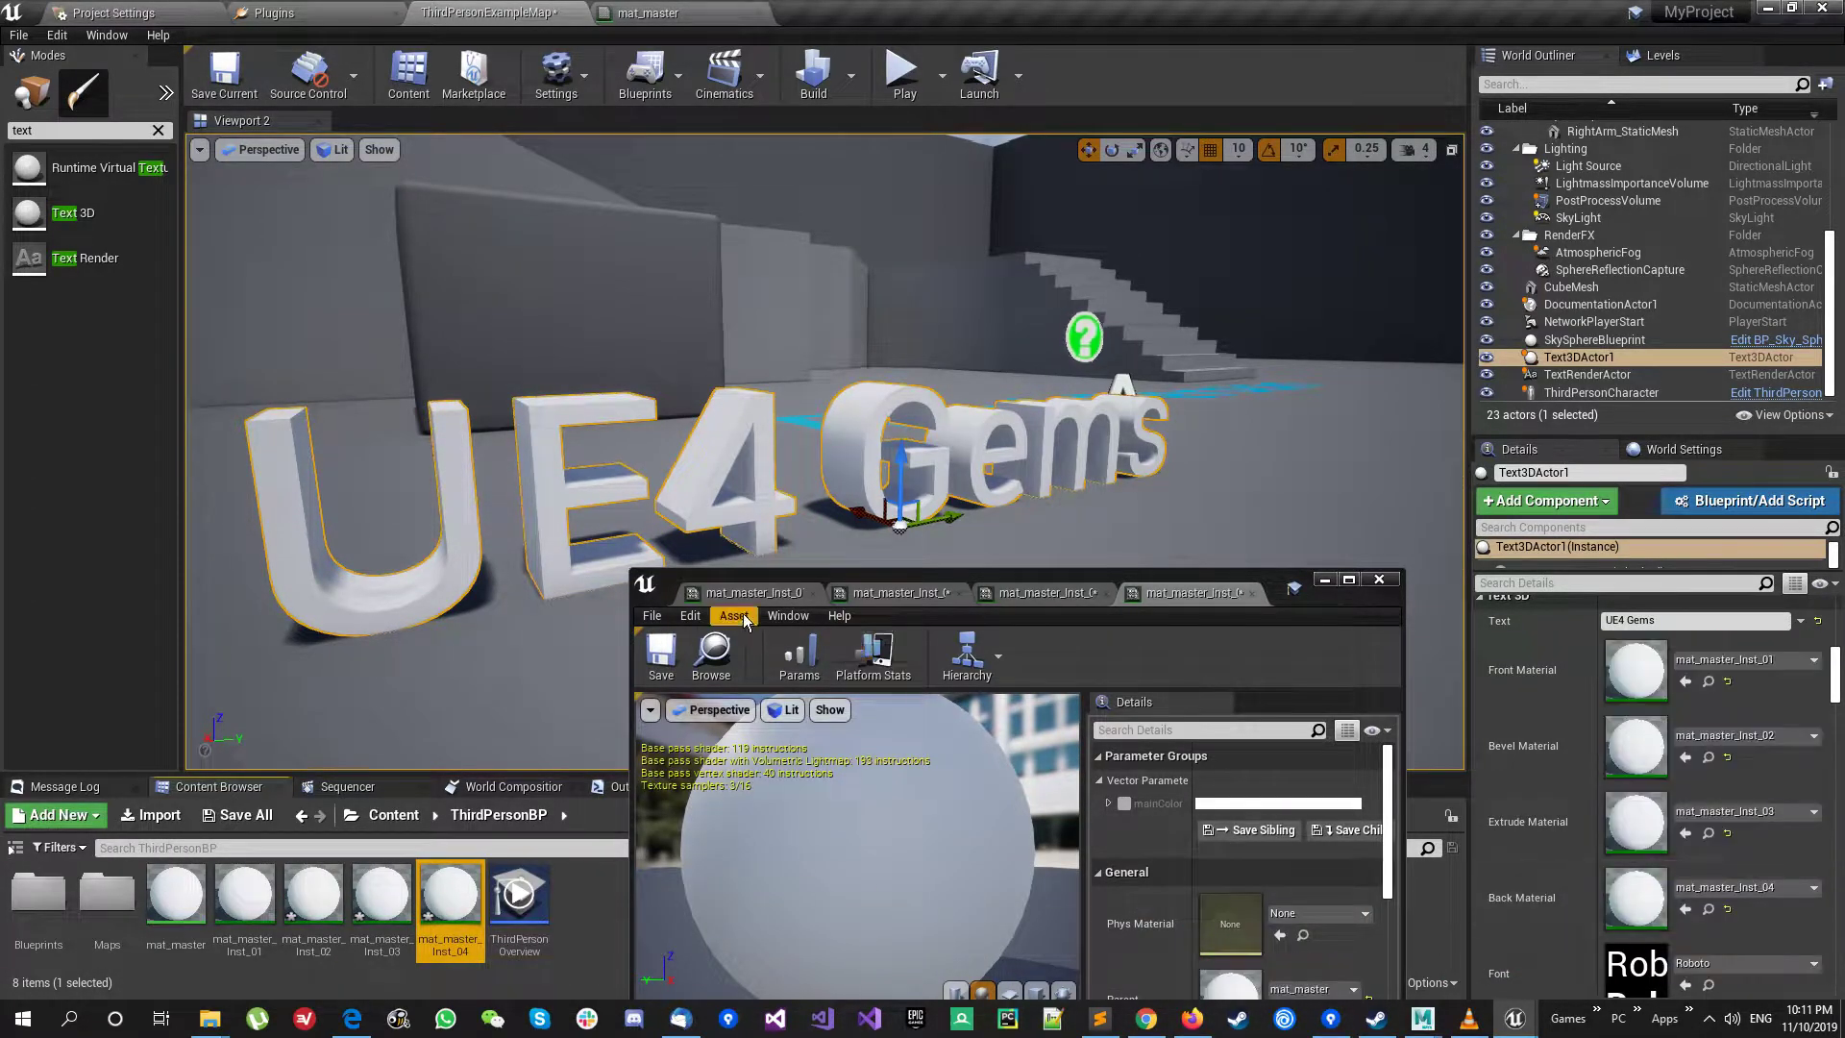
click(832, 598)
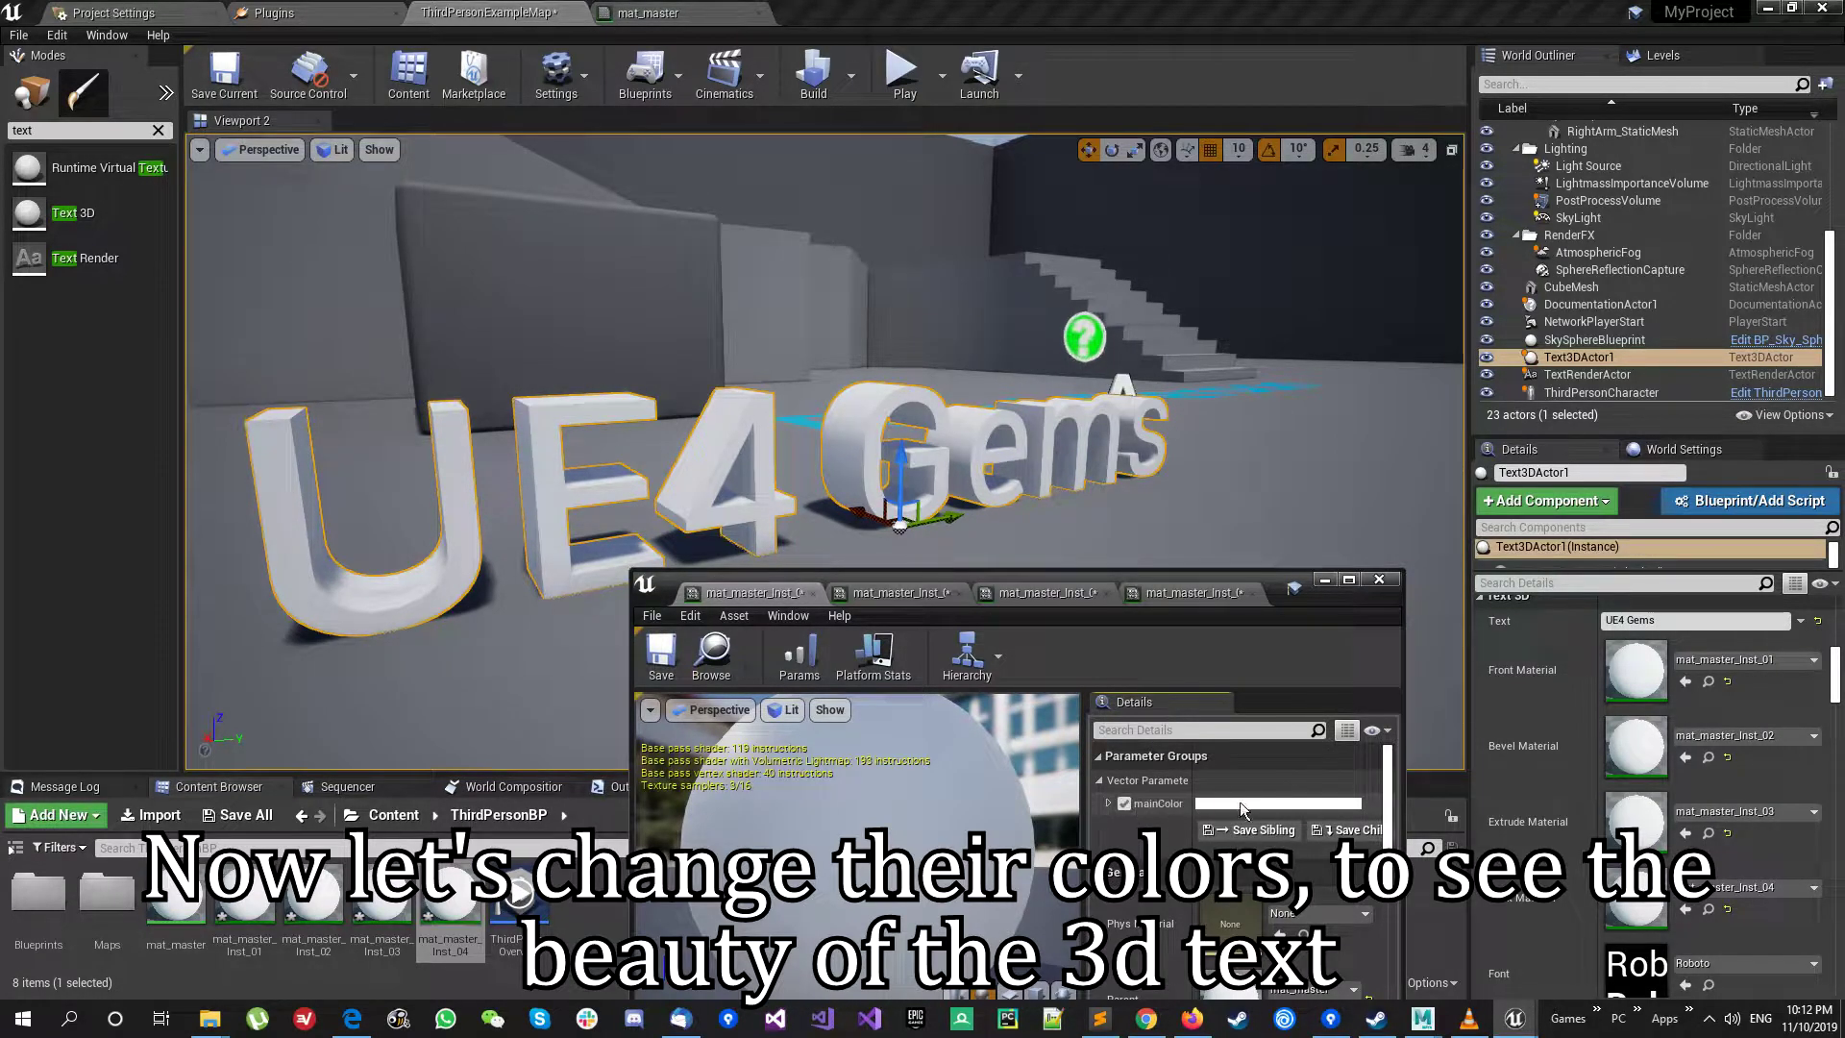
Step: Set mat_master_Inst_01's mainColor to a bright crimson
click(1242, 805)
mouse_move(1364, 640)
mouse_down()
mouse_move(1407, 584)
mouse_move(1446, 603)
mouse_up()
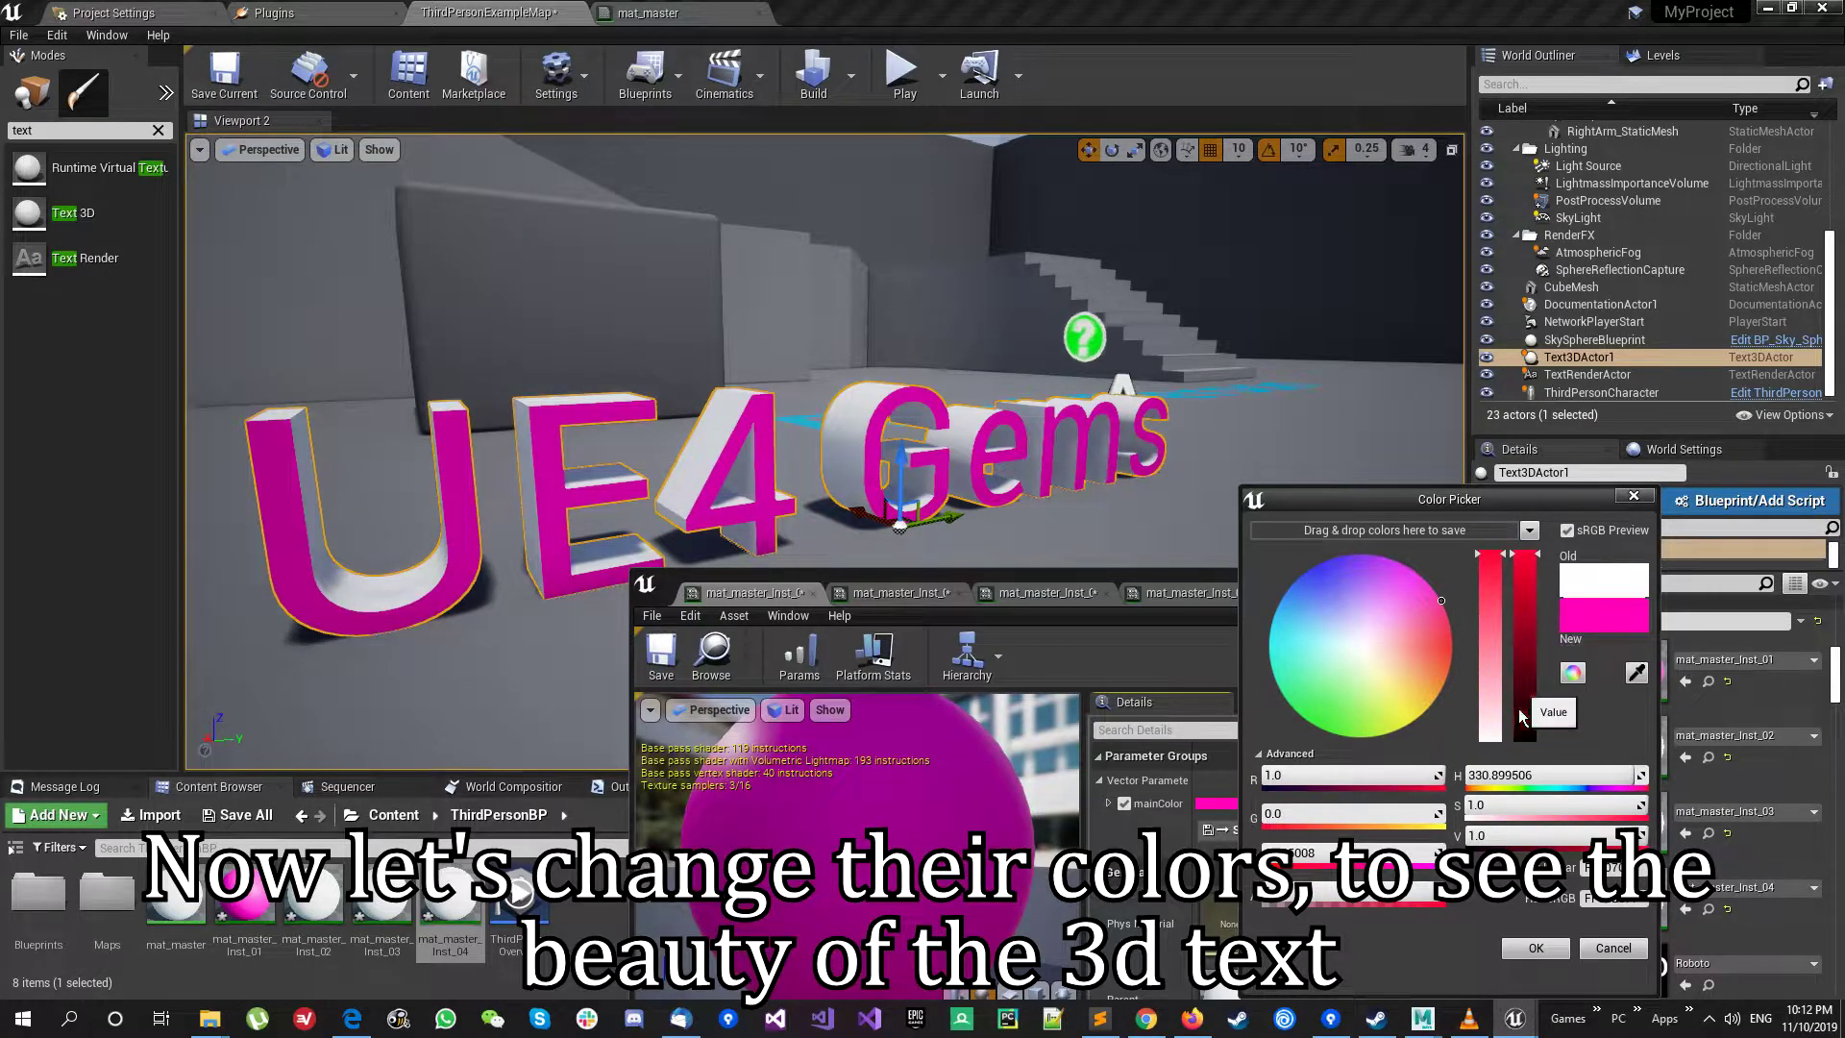
click(1526, 627)
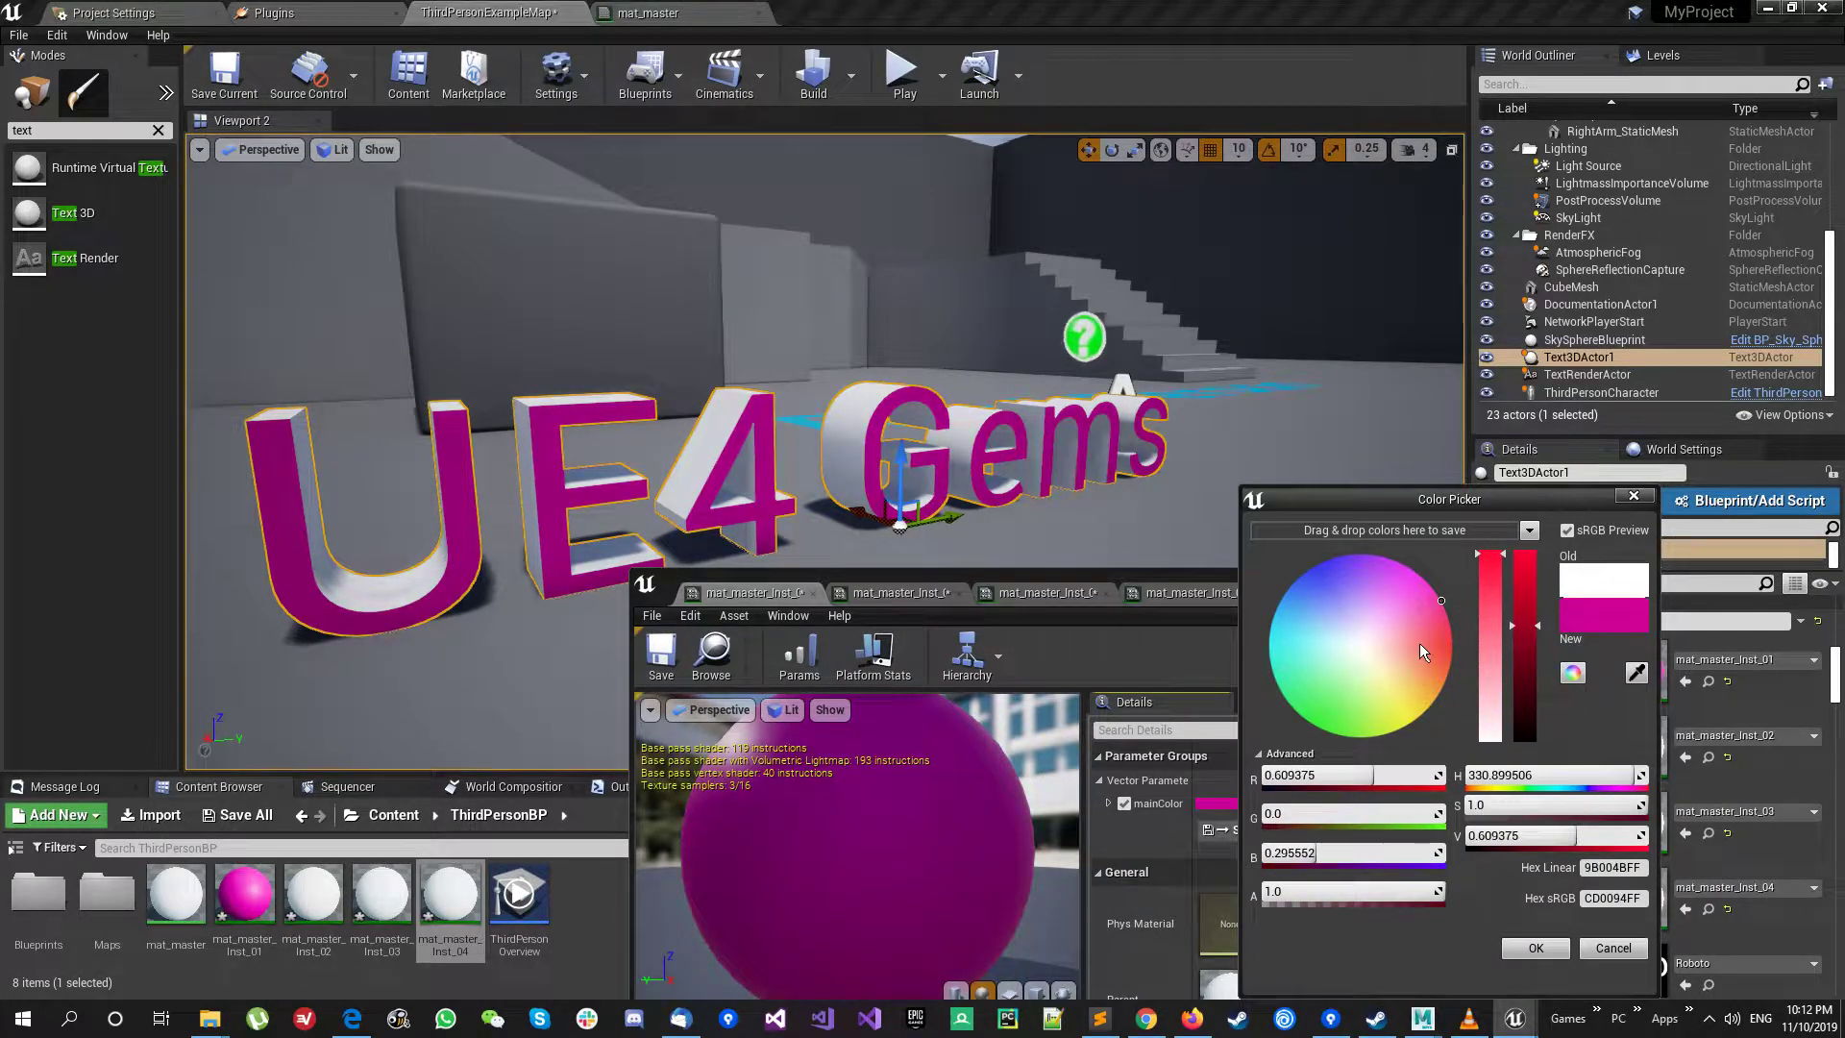
click(1438, 605)
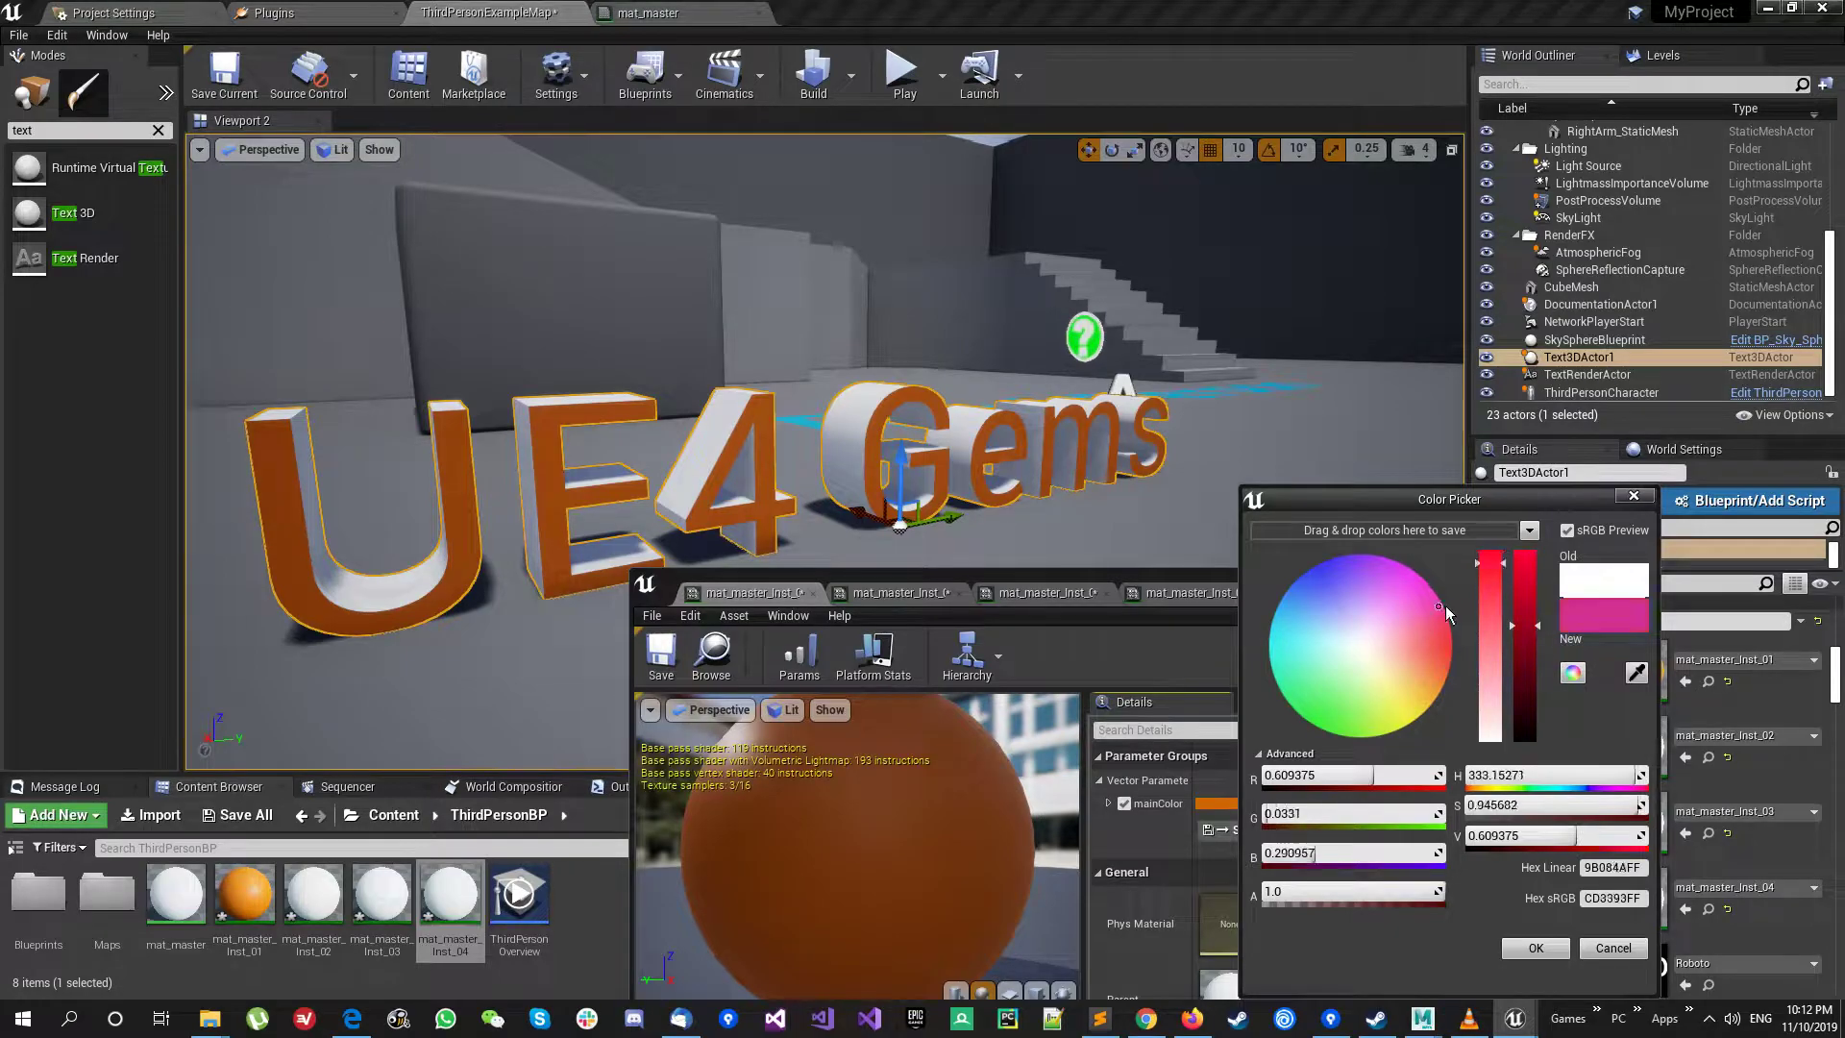
click(1525, 558)
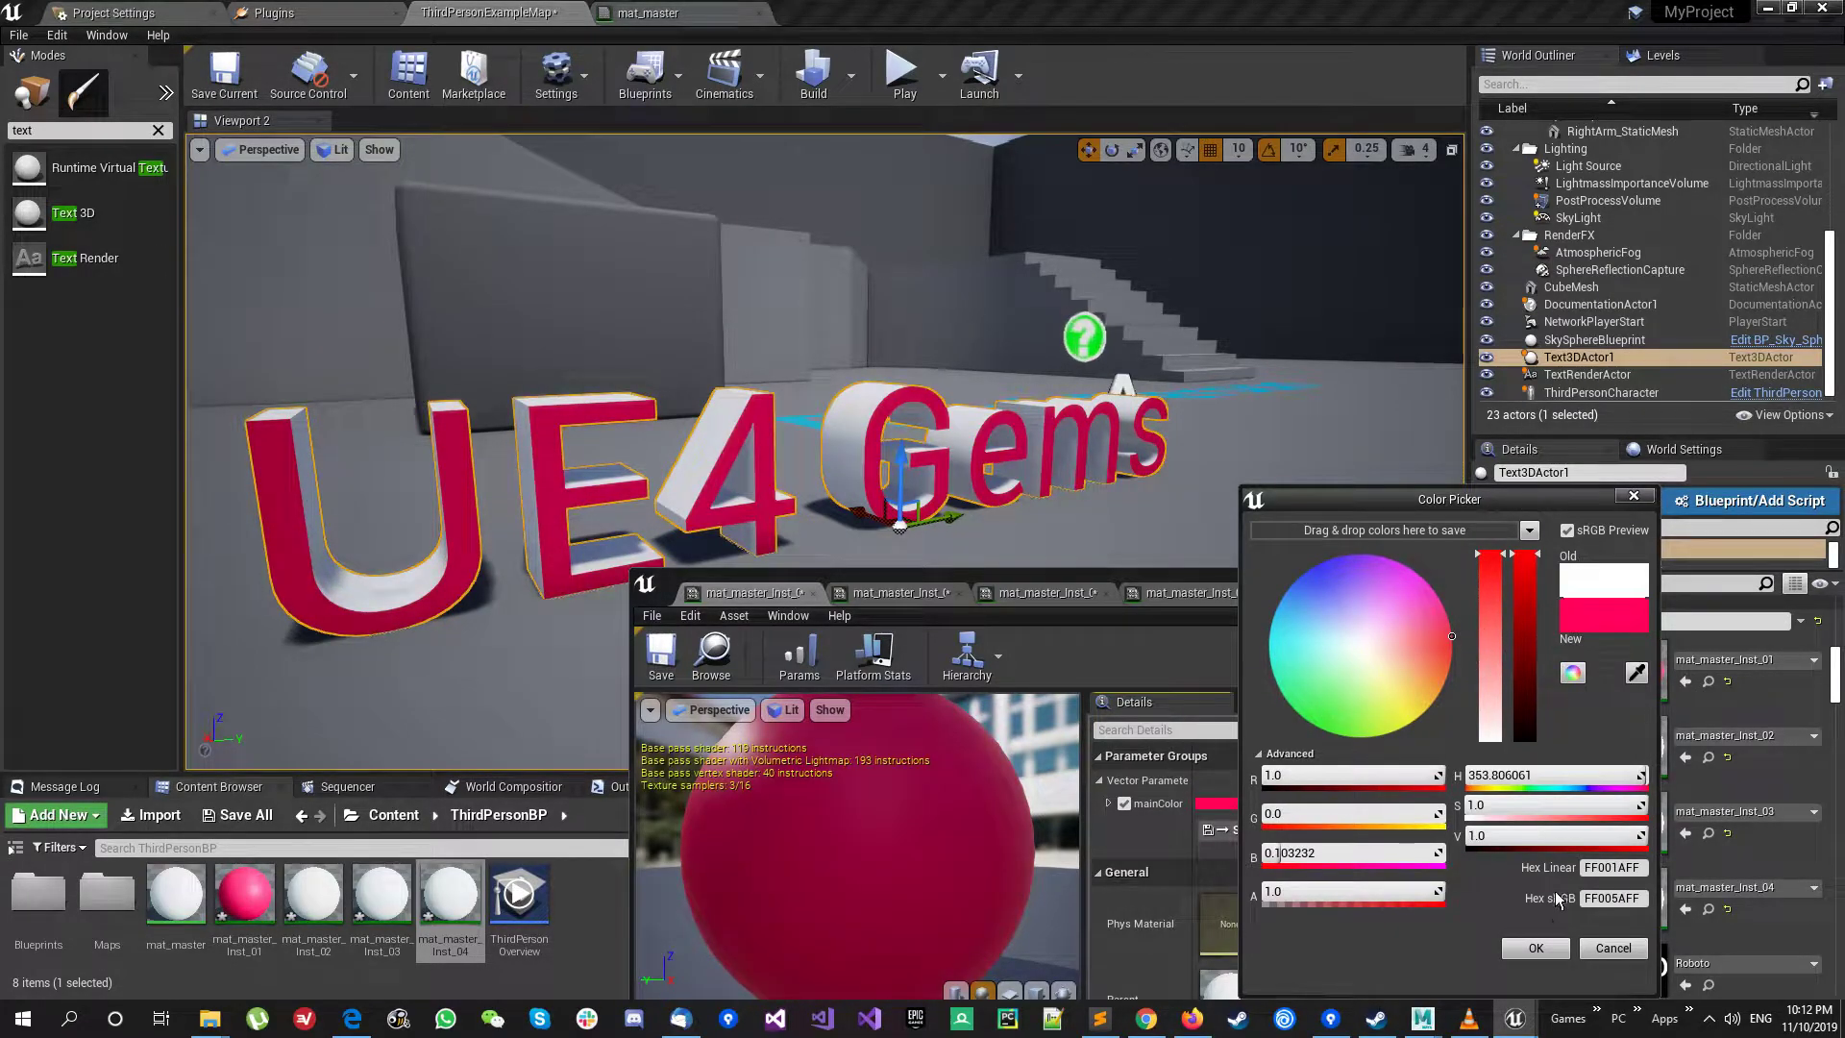
click(1544, 951)
Step: Enable mainColor on mat_master_Inst_02 and set it to green
click(882, 594)
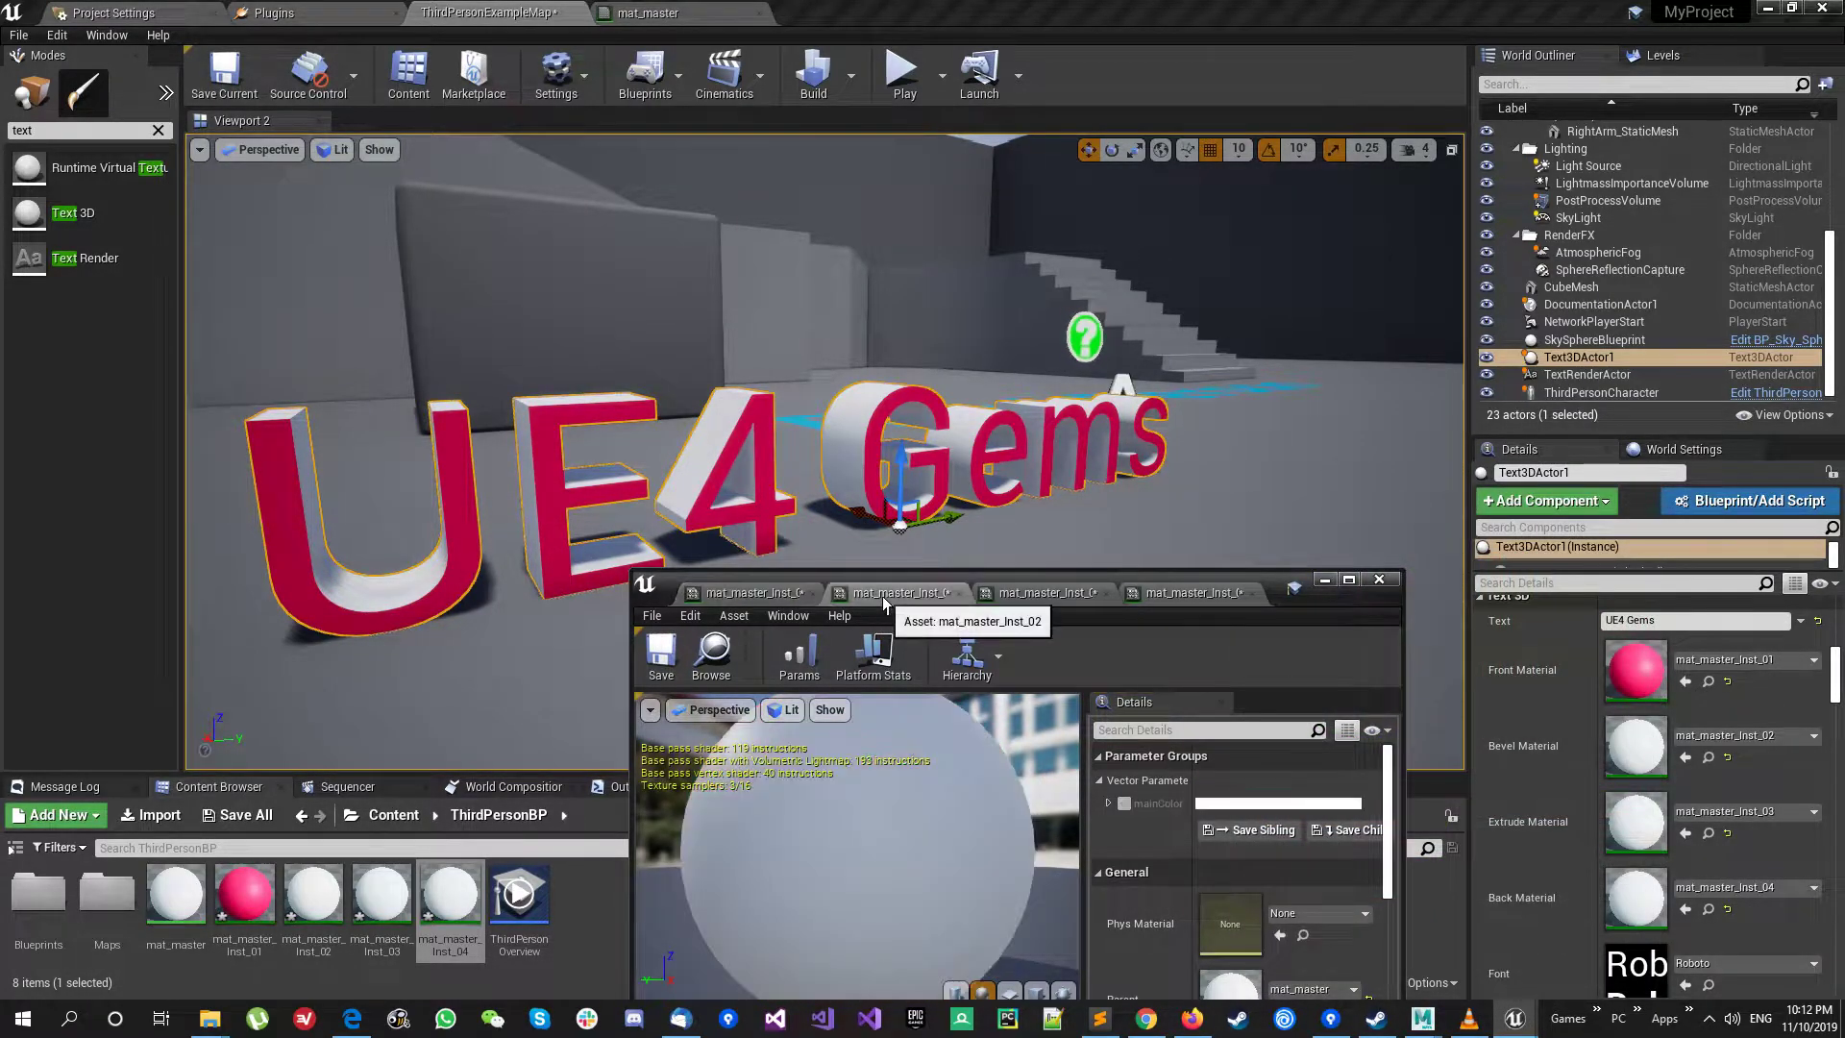
click(1123, 804)
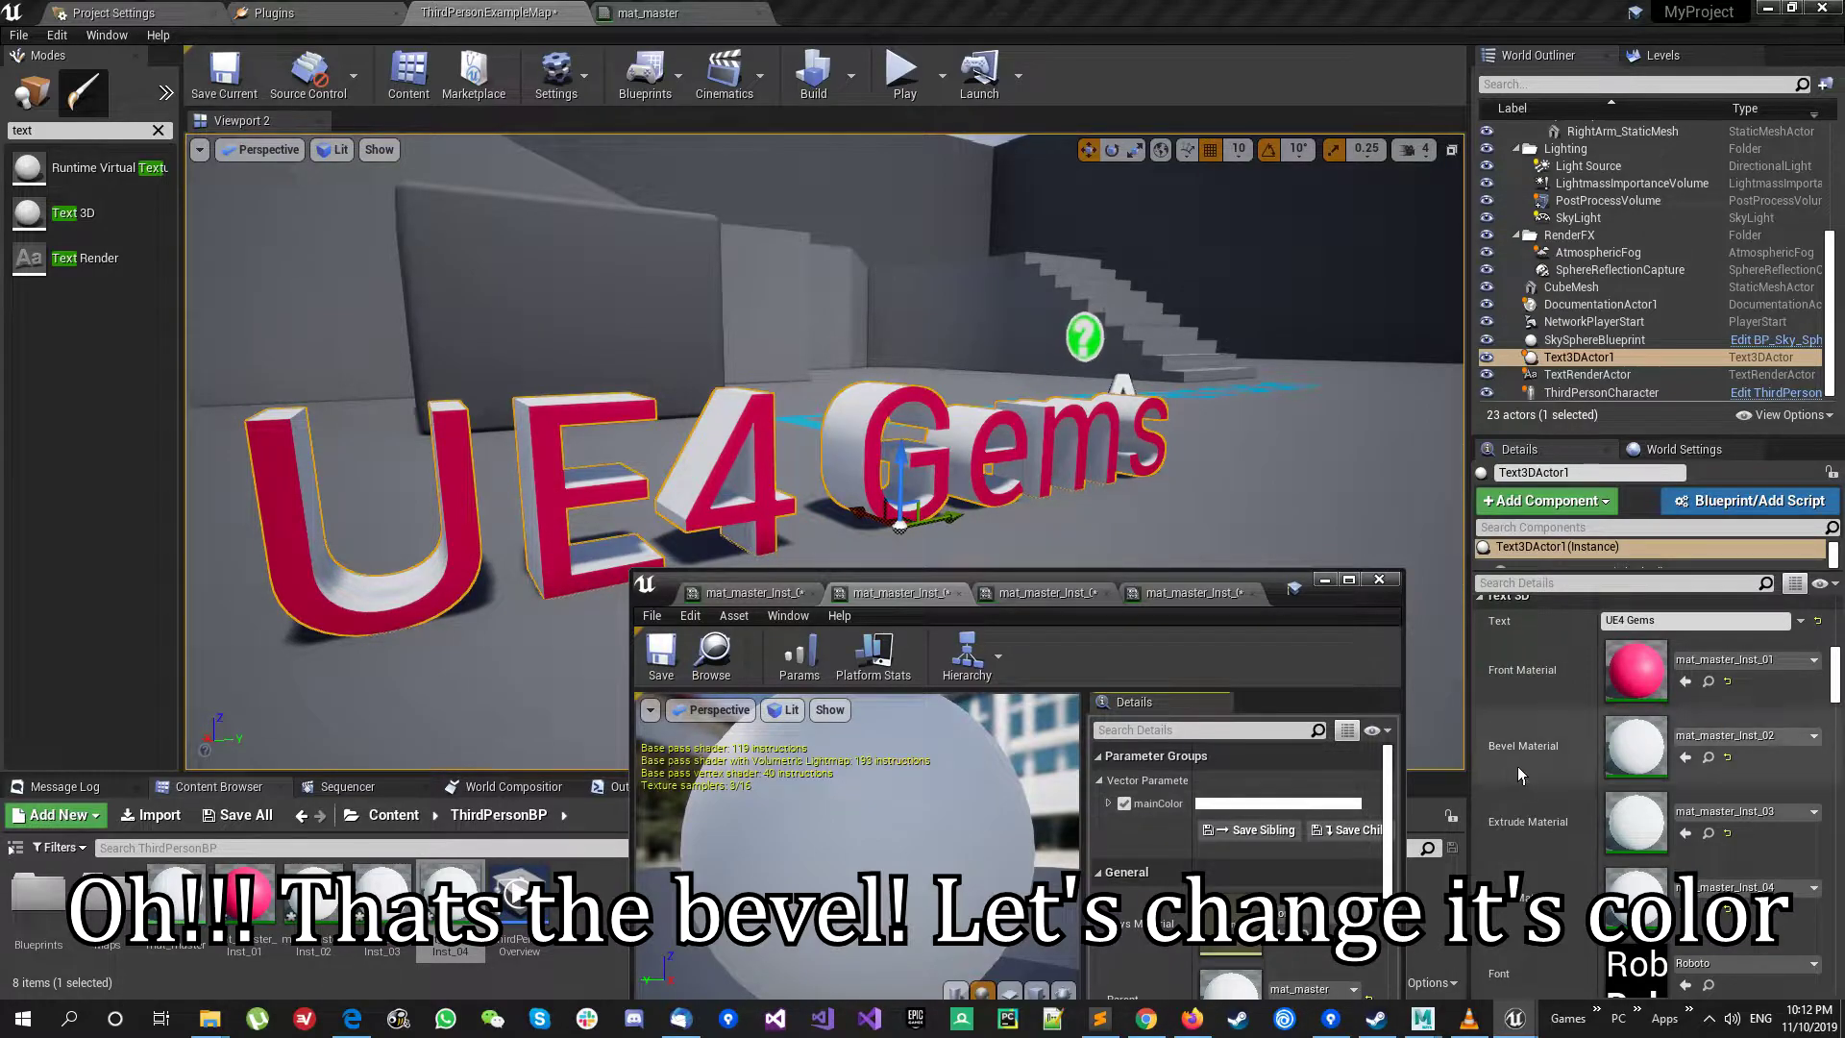
click(1247, 803)
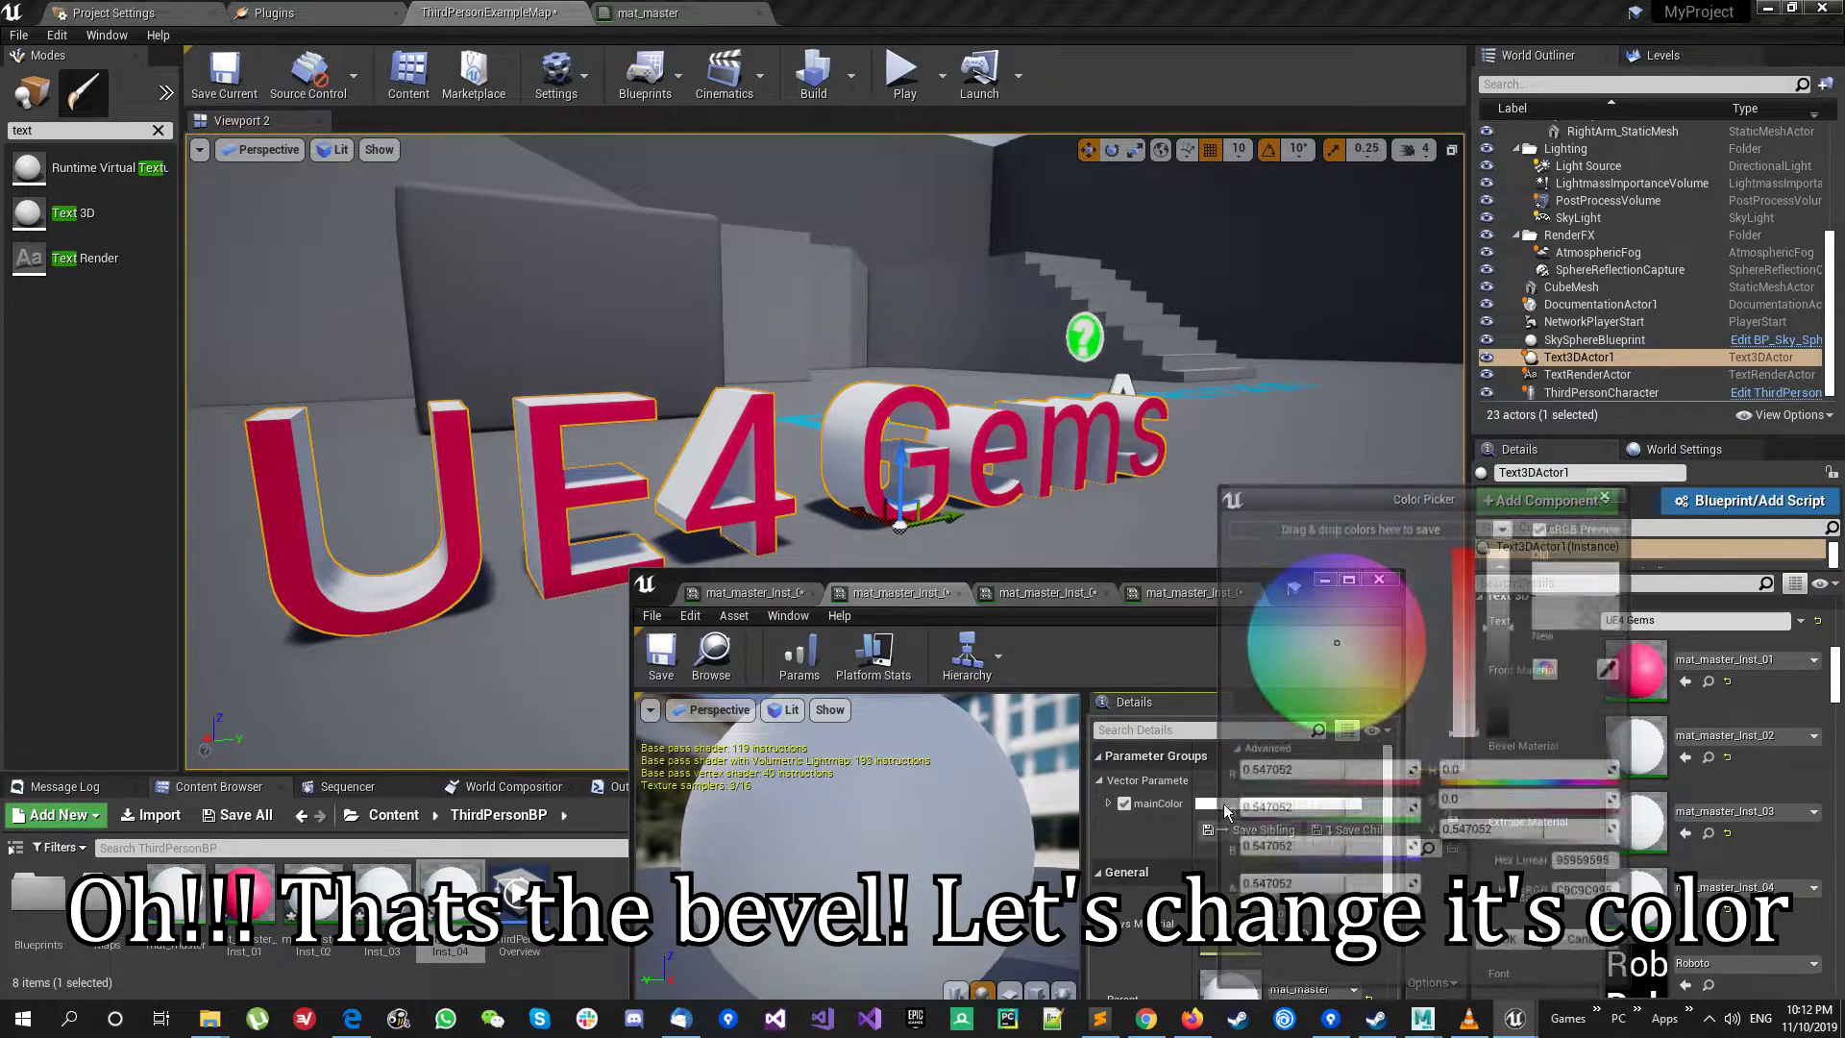
click(1332, 739)
drag(1331, 739, 1322, 742)
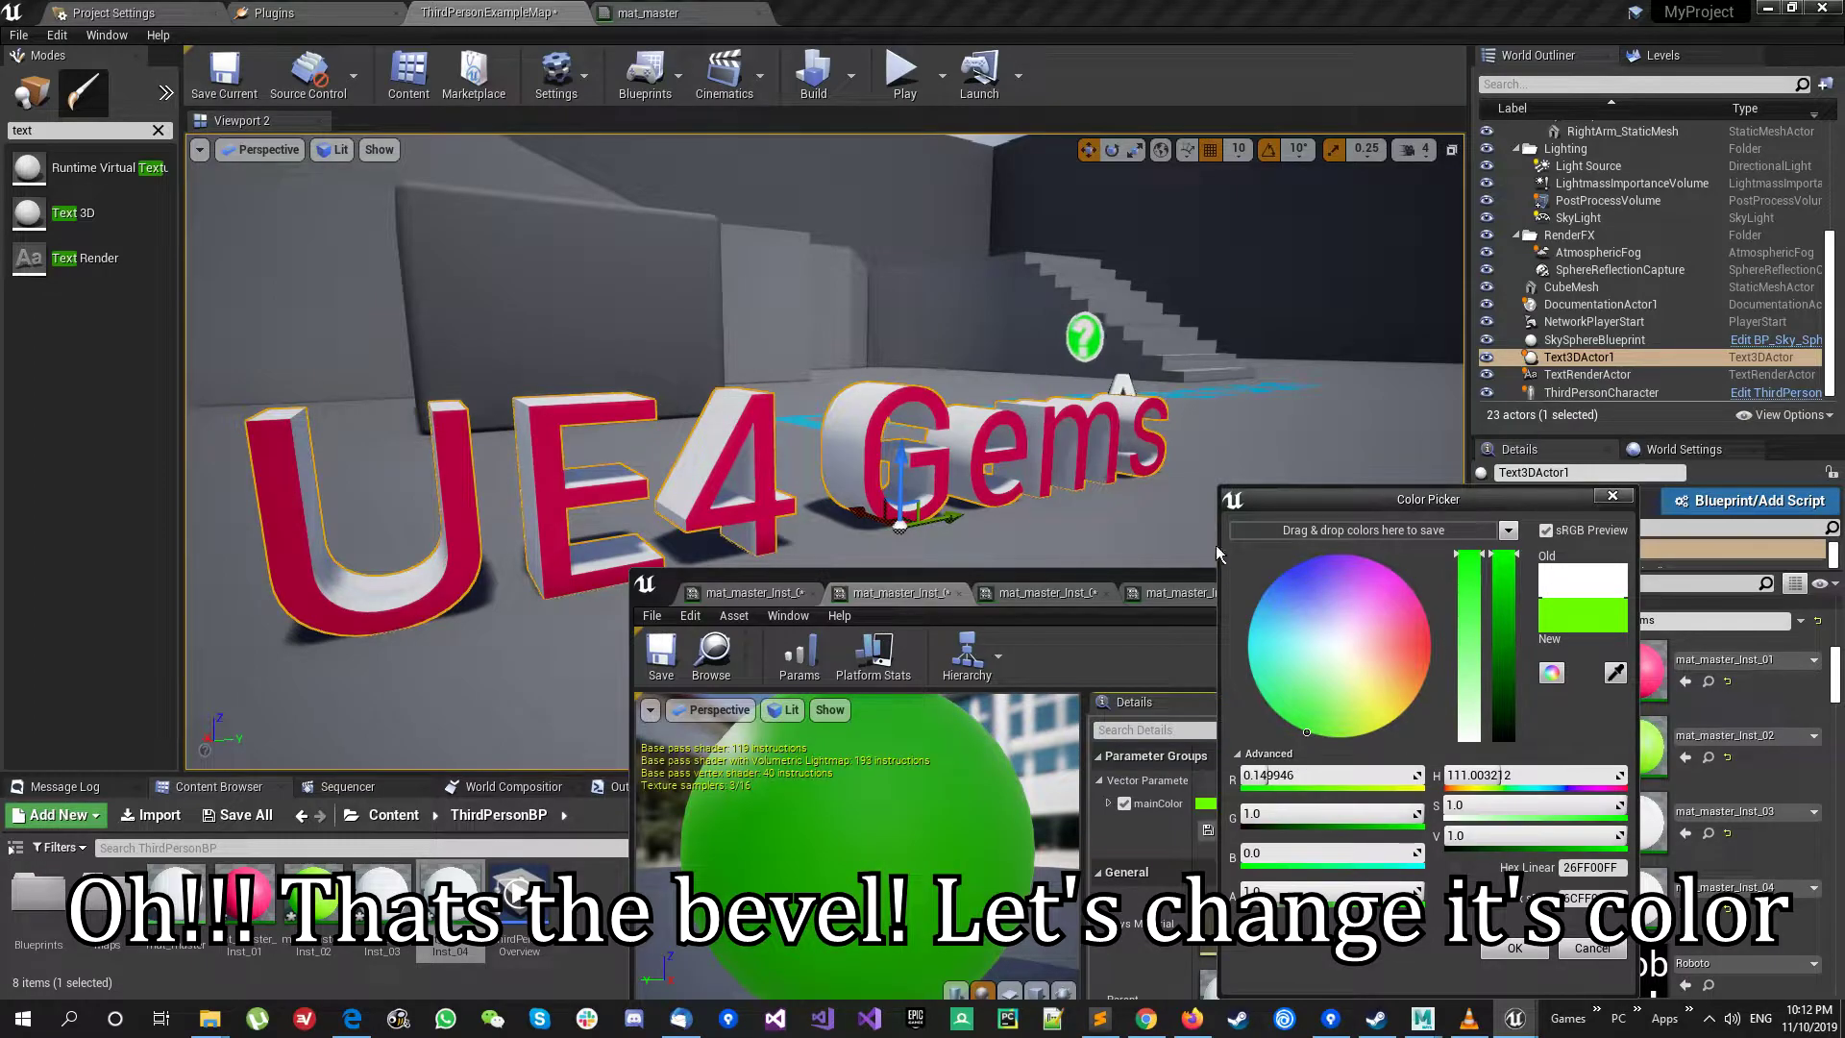
click(1514, 948)
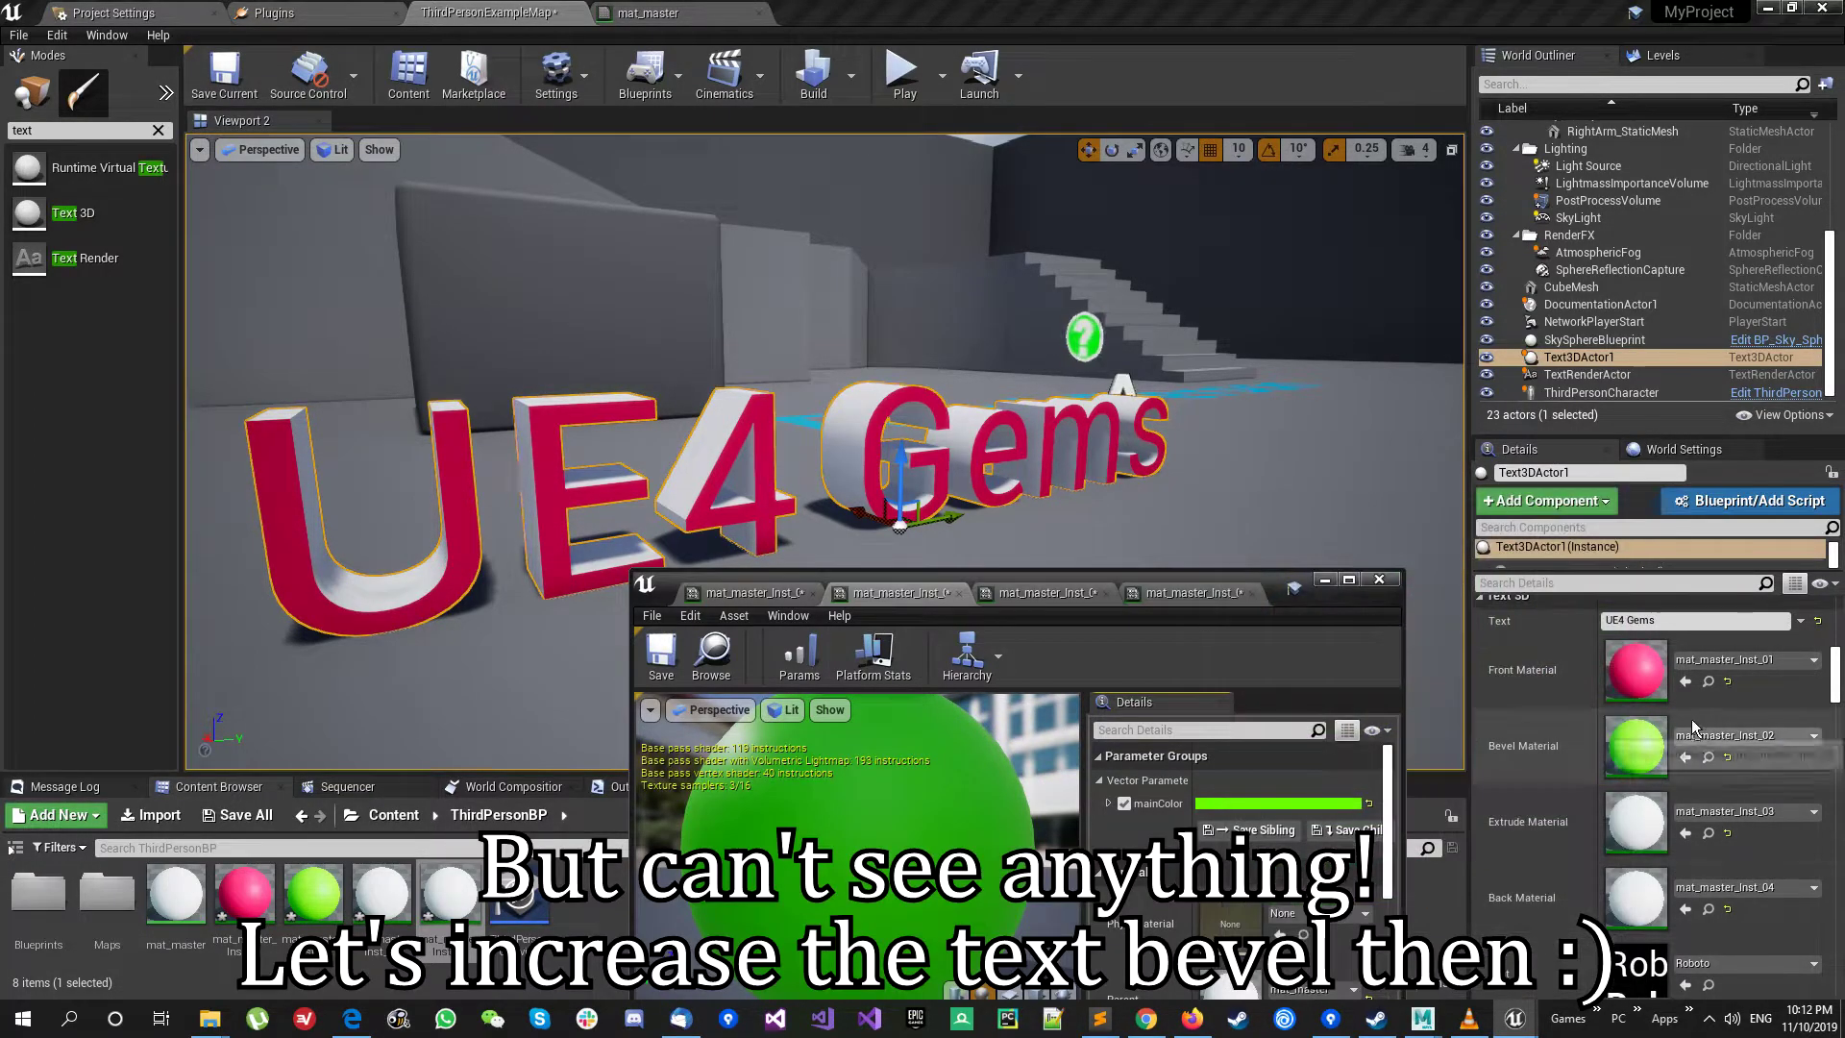
scroll(1691, 719, down, 4)
scroll(1691, 727, down, 2)
scroll(1734, 845, down, 2)
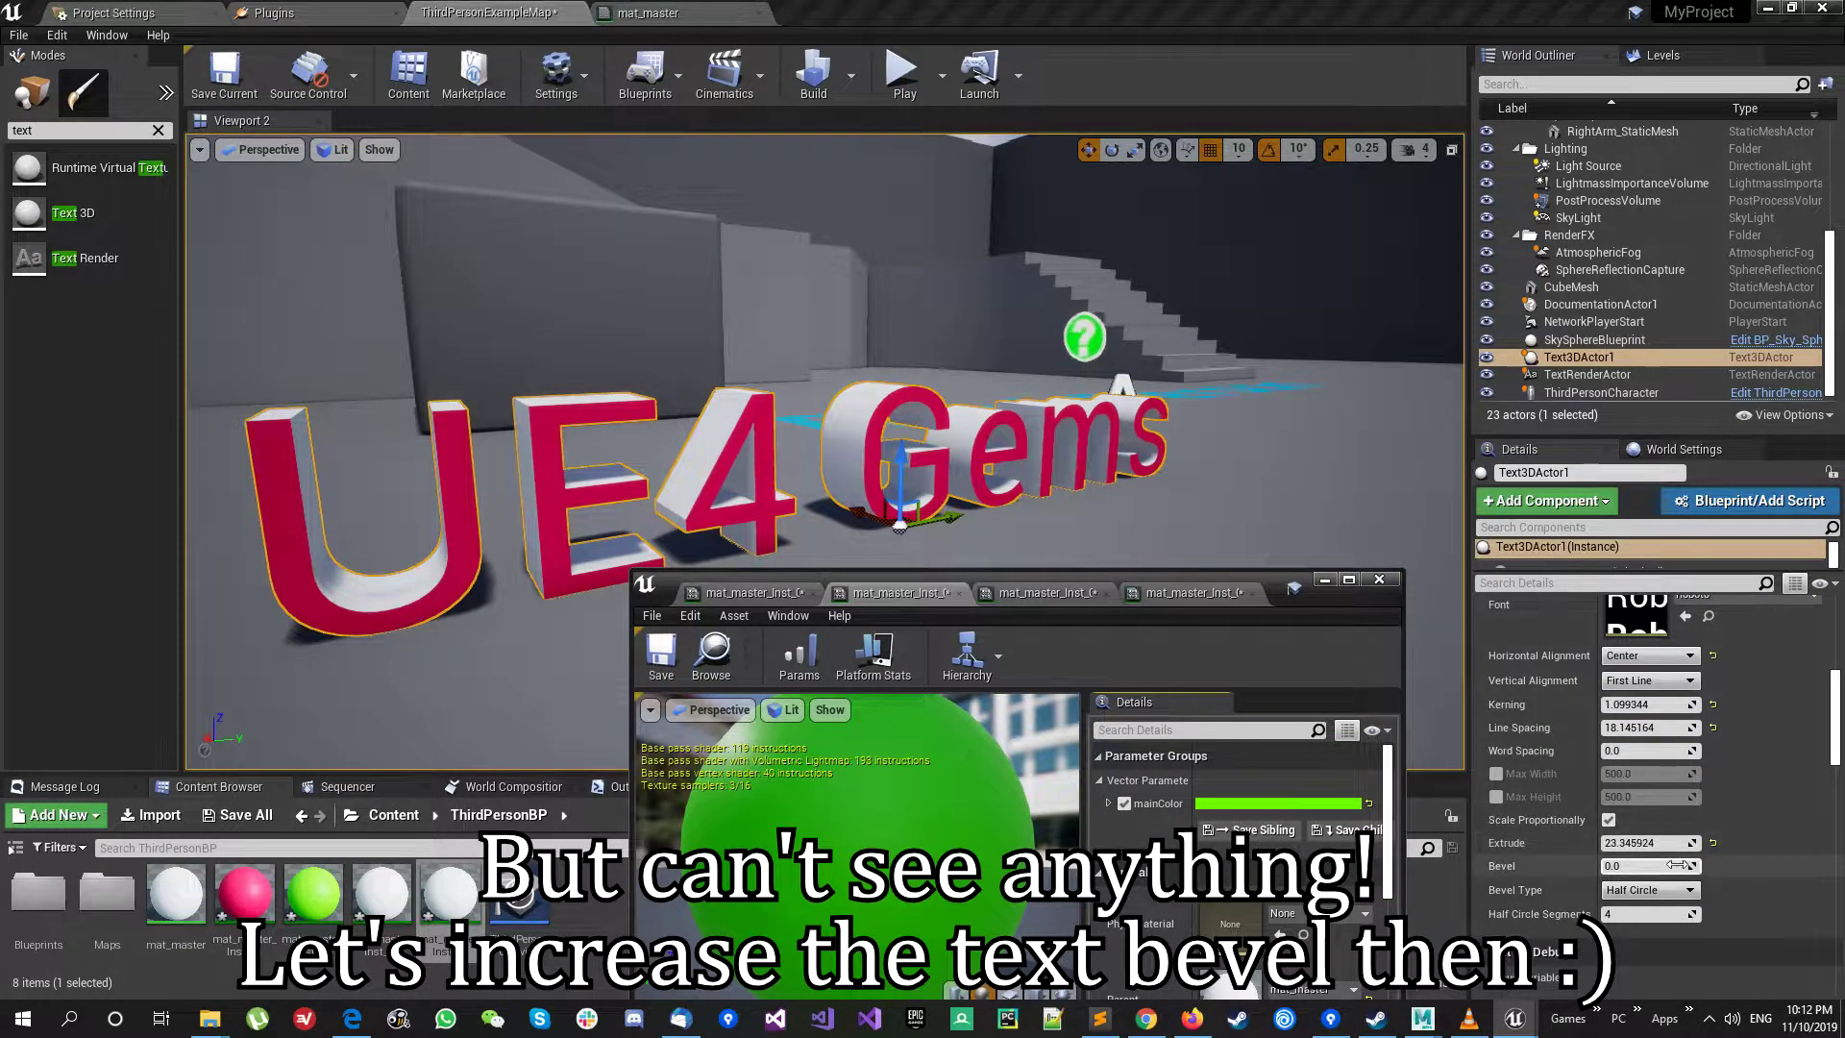
Step: Raise the text's Bevel to 1.85 and enable the mainColor override on mat_master_Inst_03
drag(1645, 866, 1691, 866)
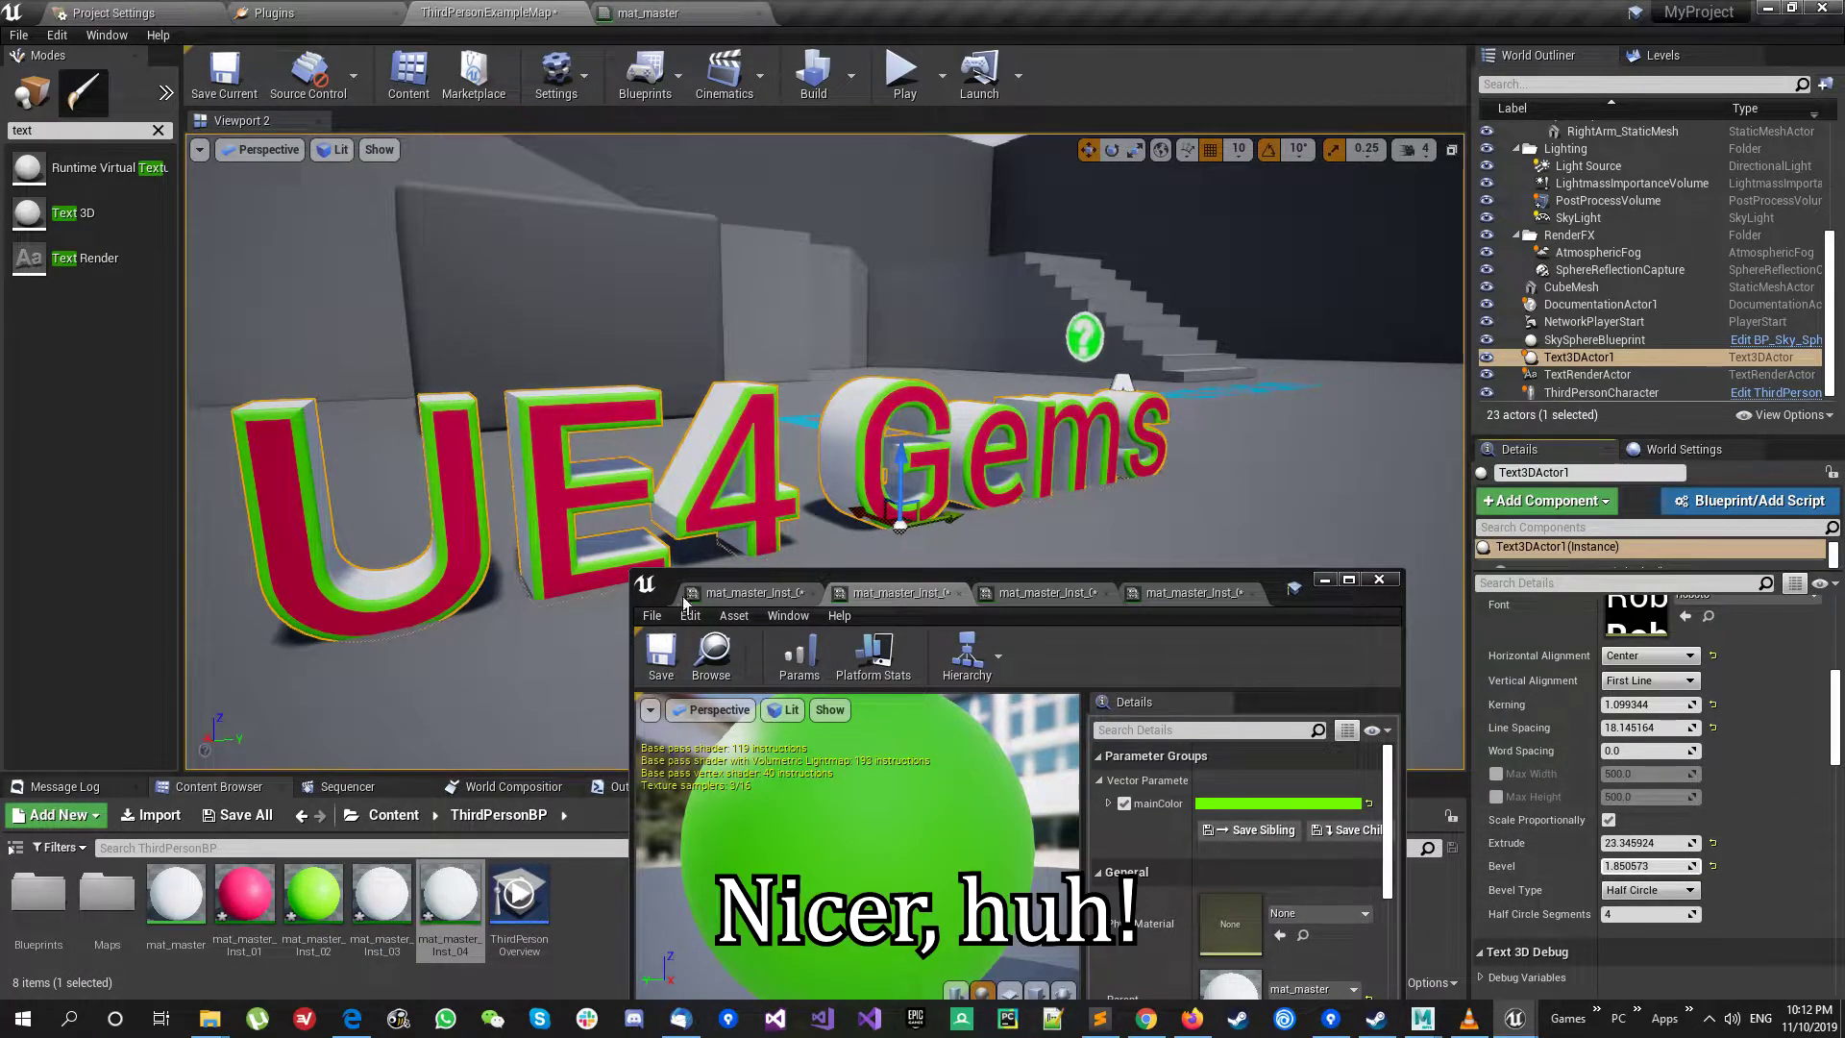
click(1048, 590)
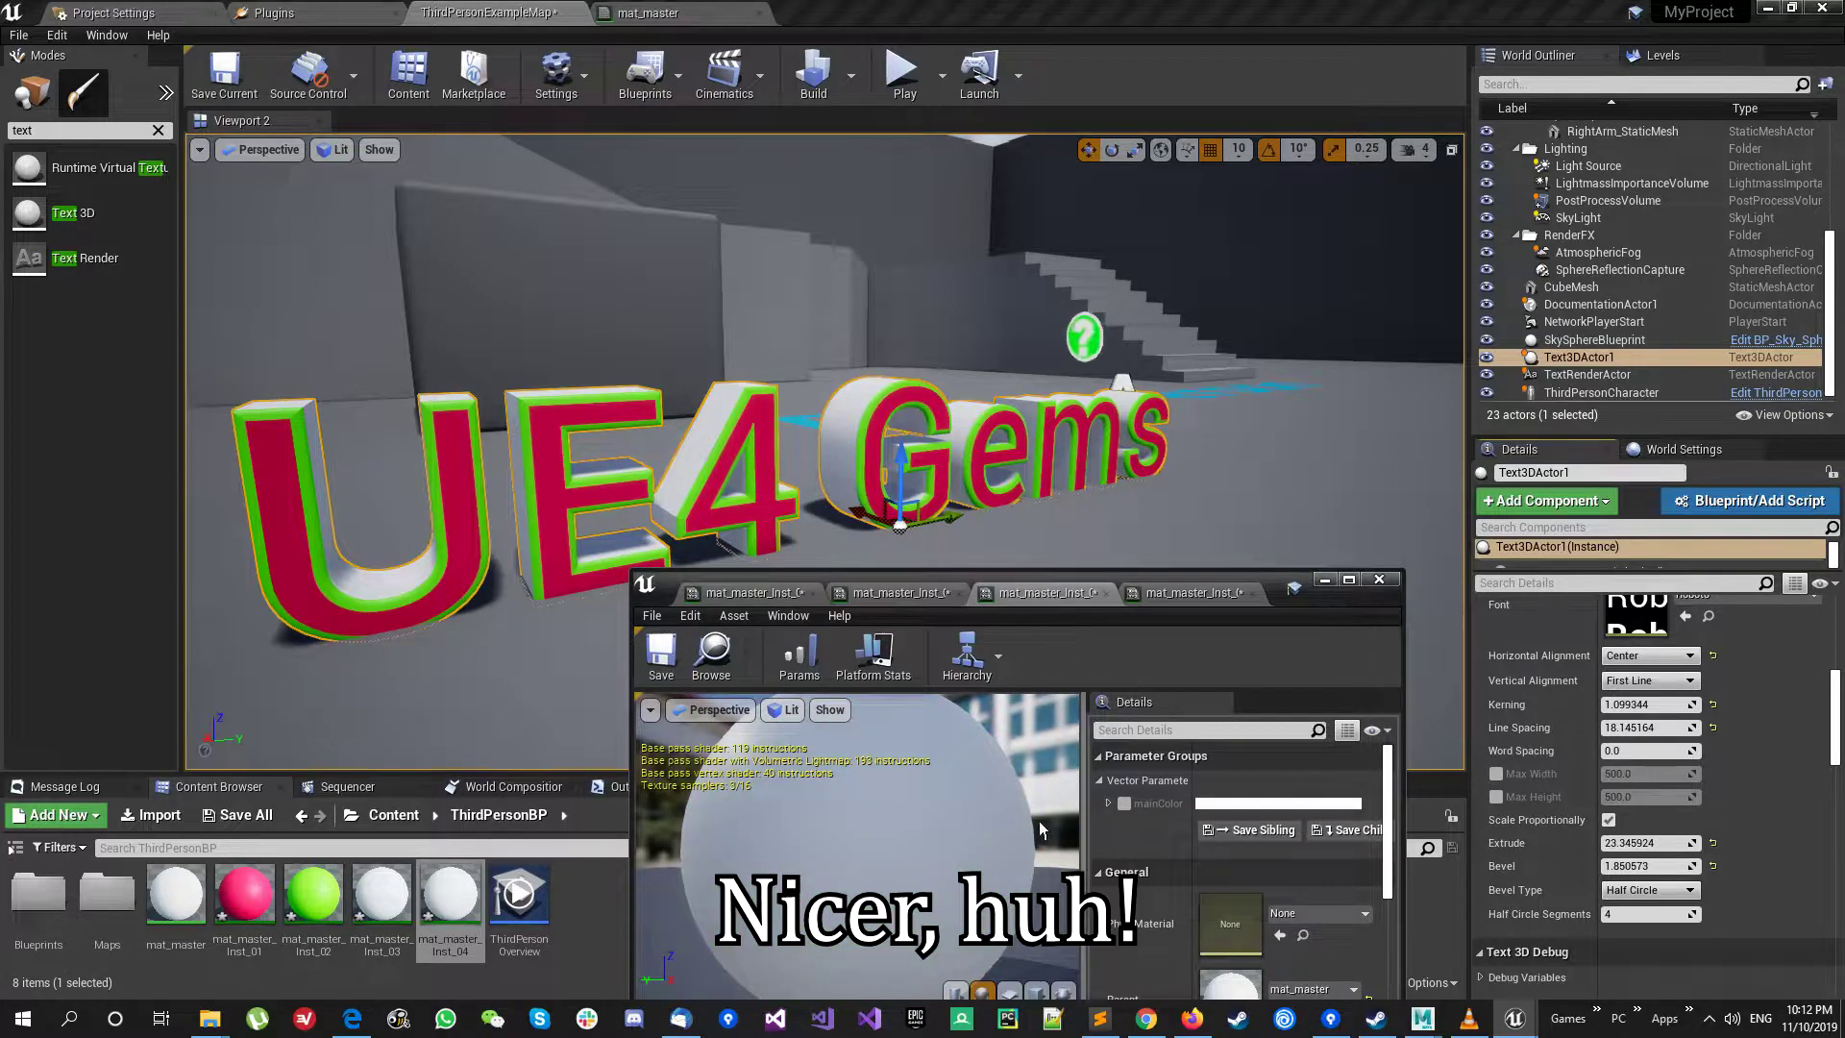
click(1123, 804)
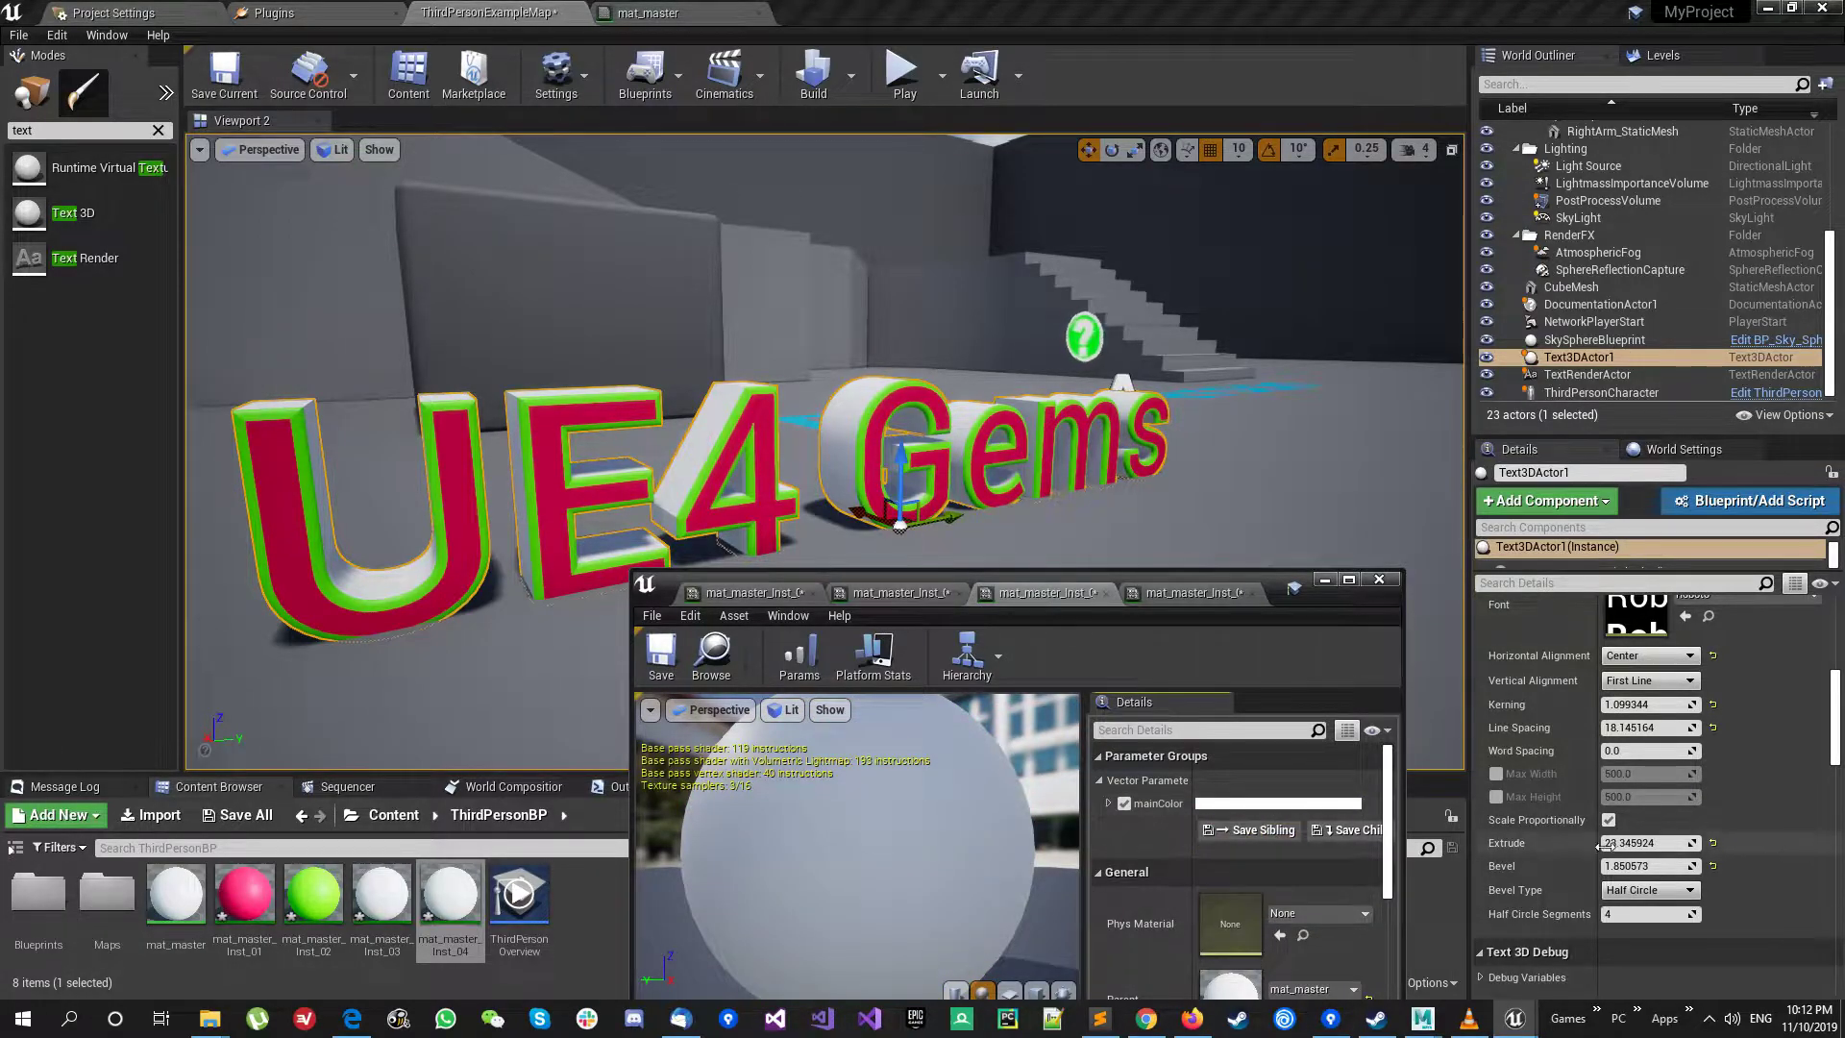
scroll(1566, 730, up, 3)
scroll(1566, 730, up, 2)
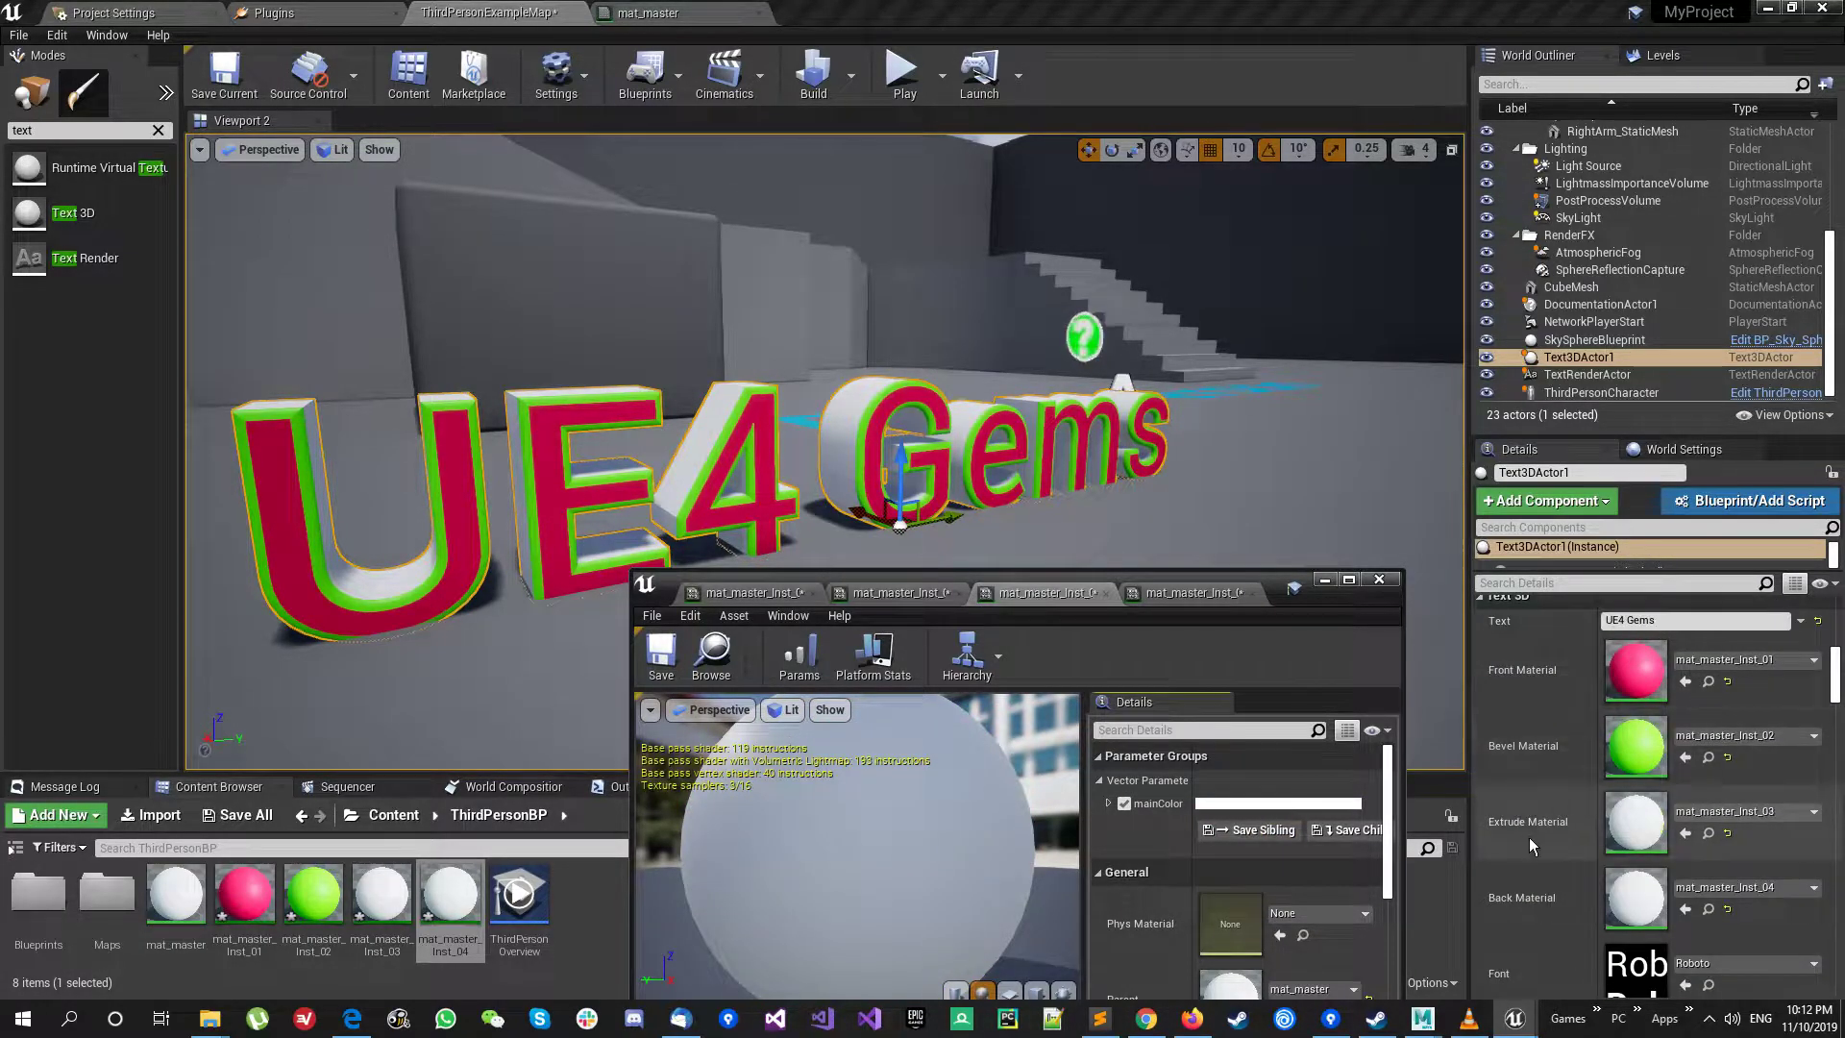
Step: Set mat_master_Inst_03's mainColor to yellow
click(1230, 805)
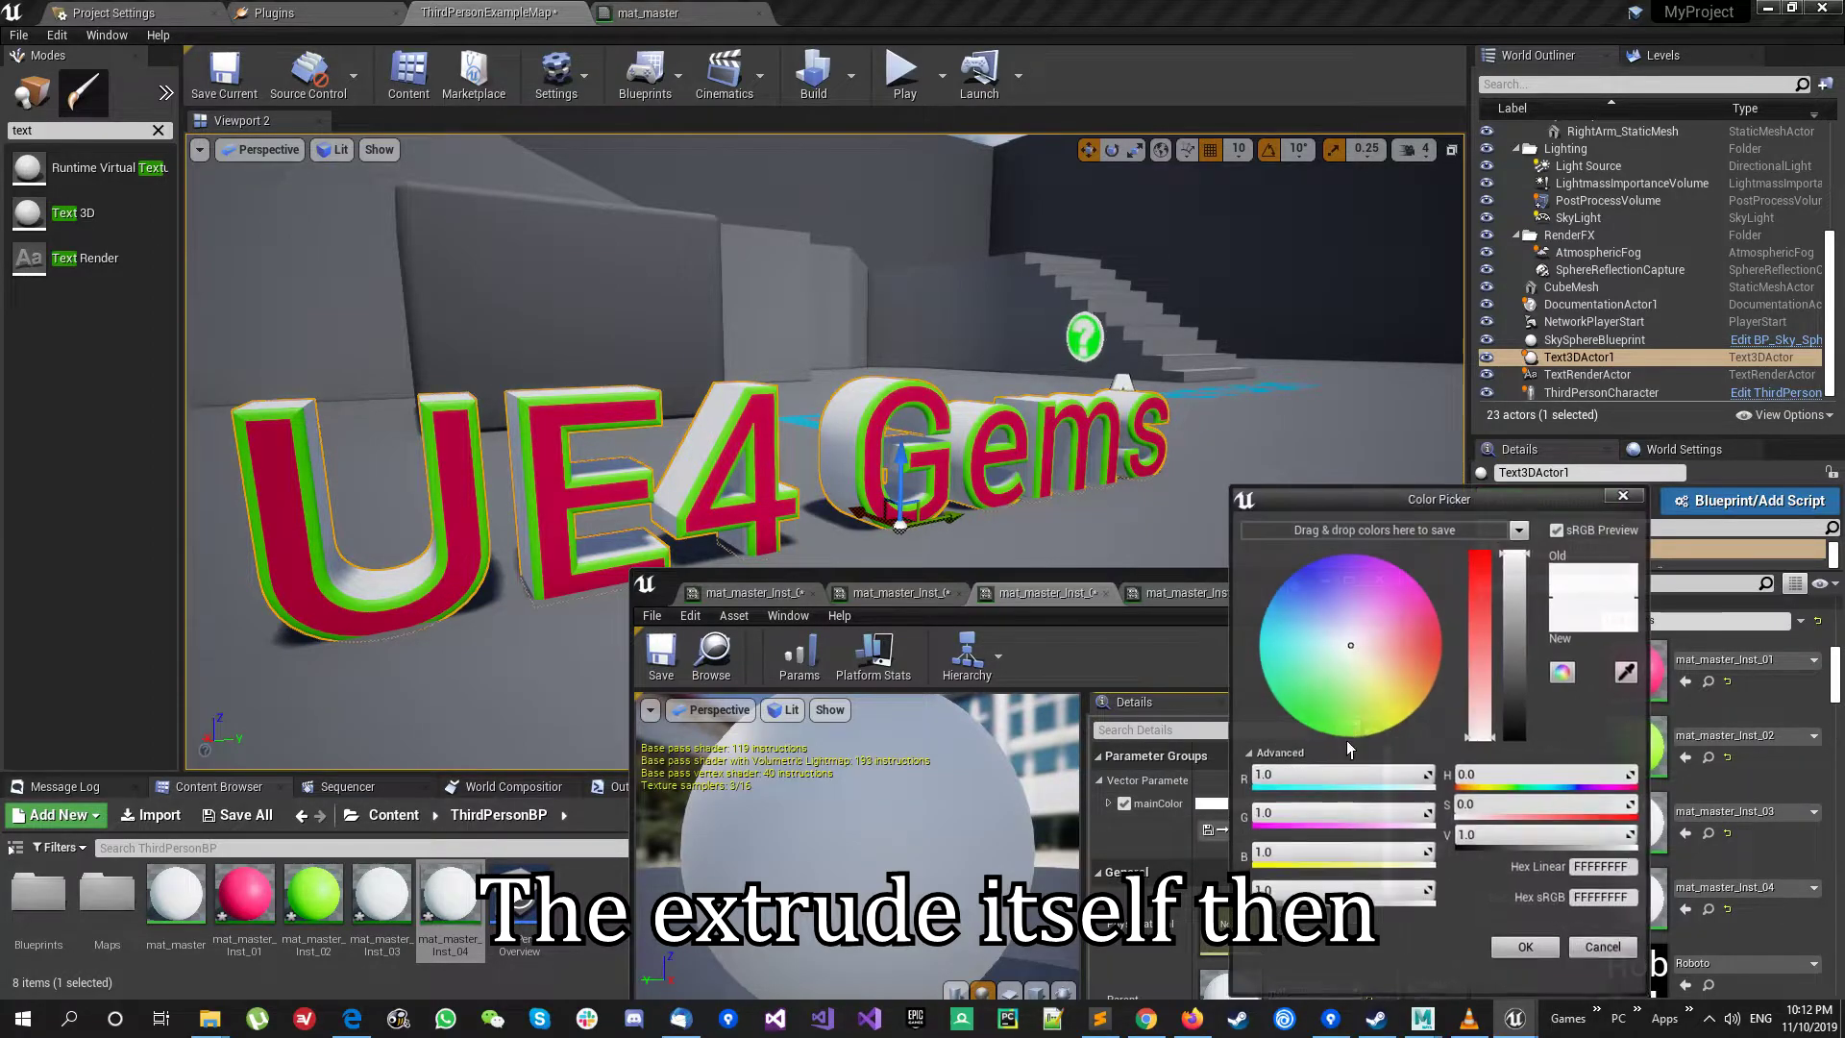
drag(1361, 682, 1424, 730)
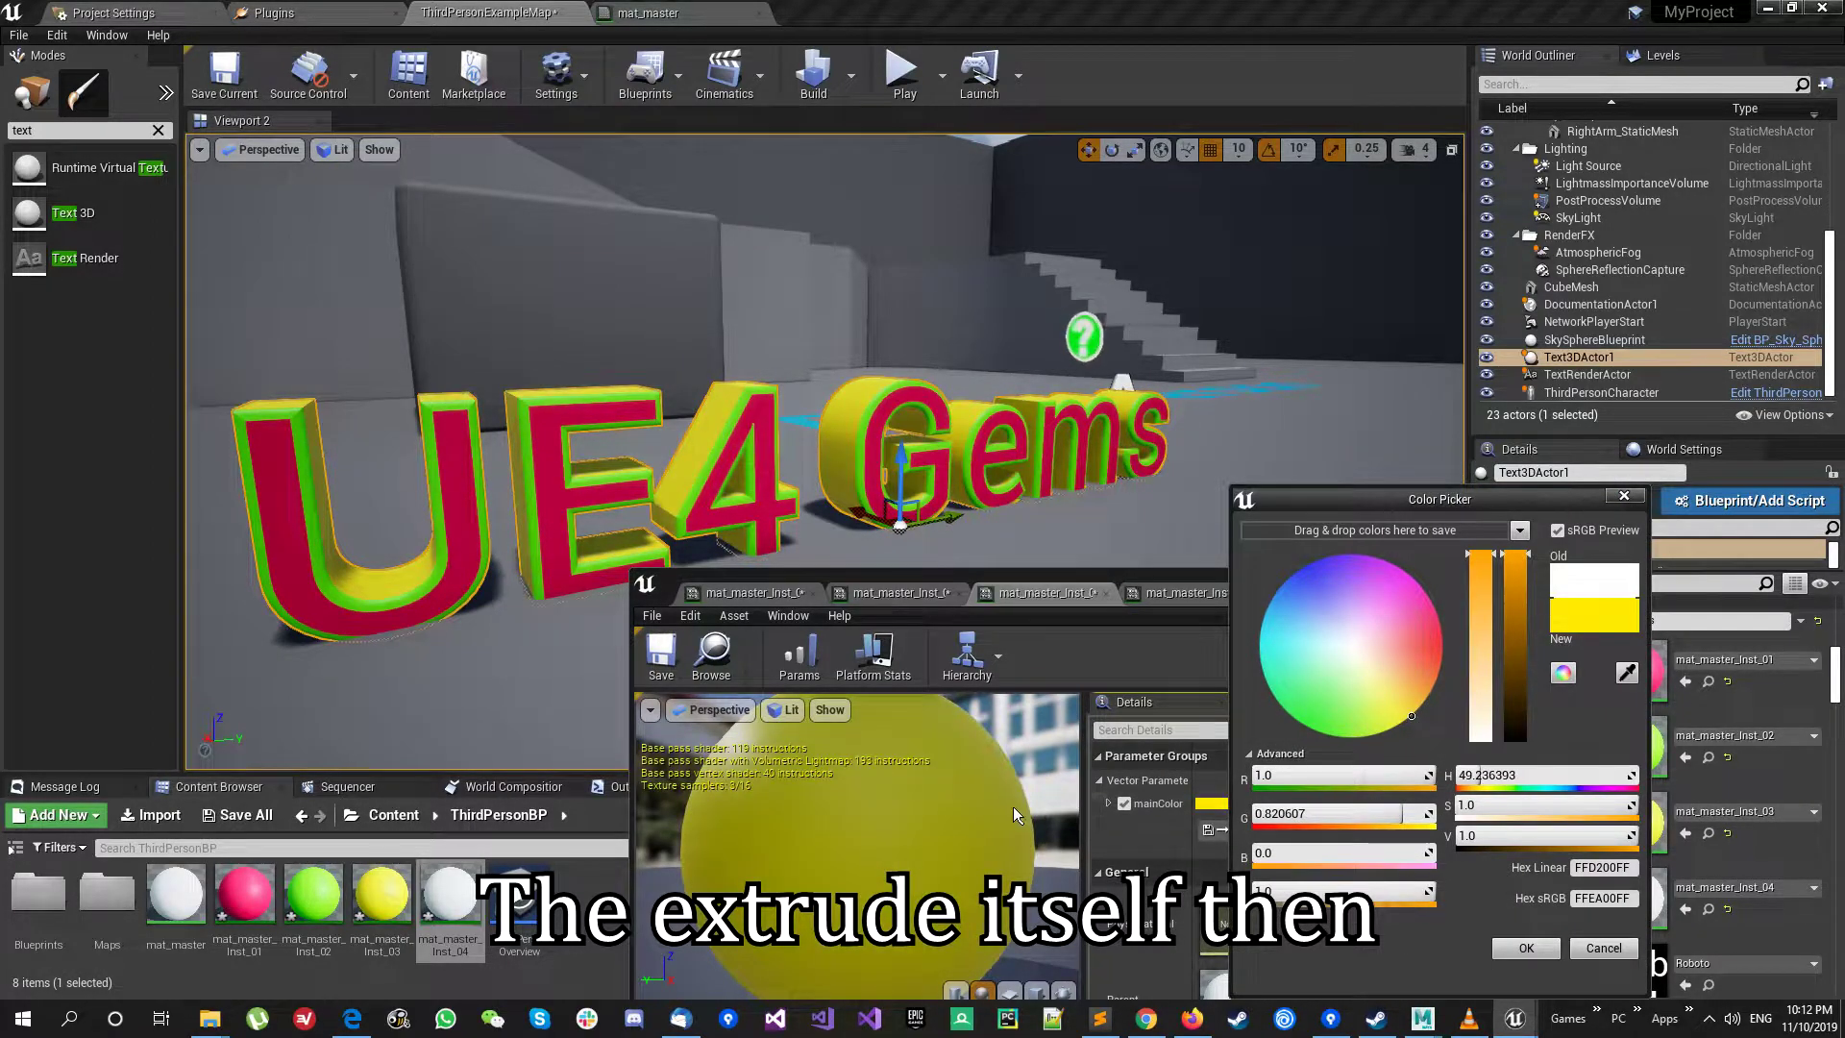
click(1525, 948)
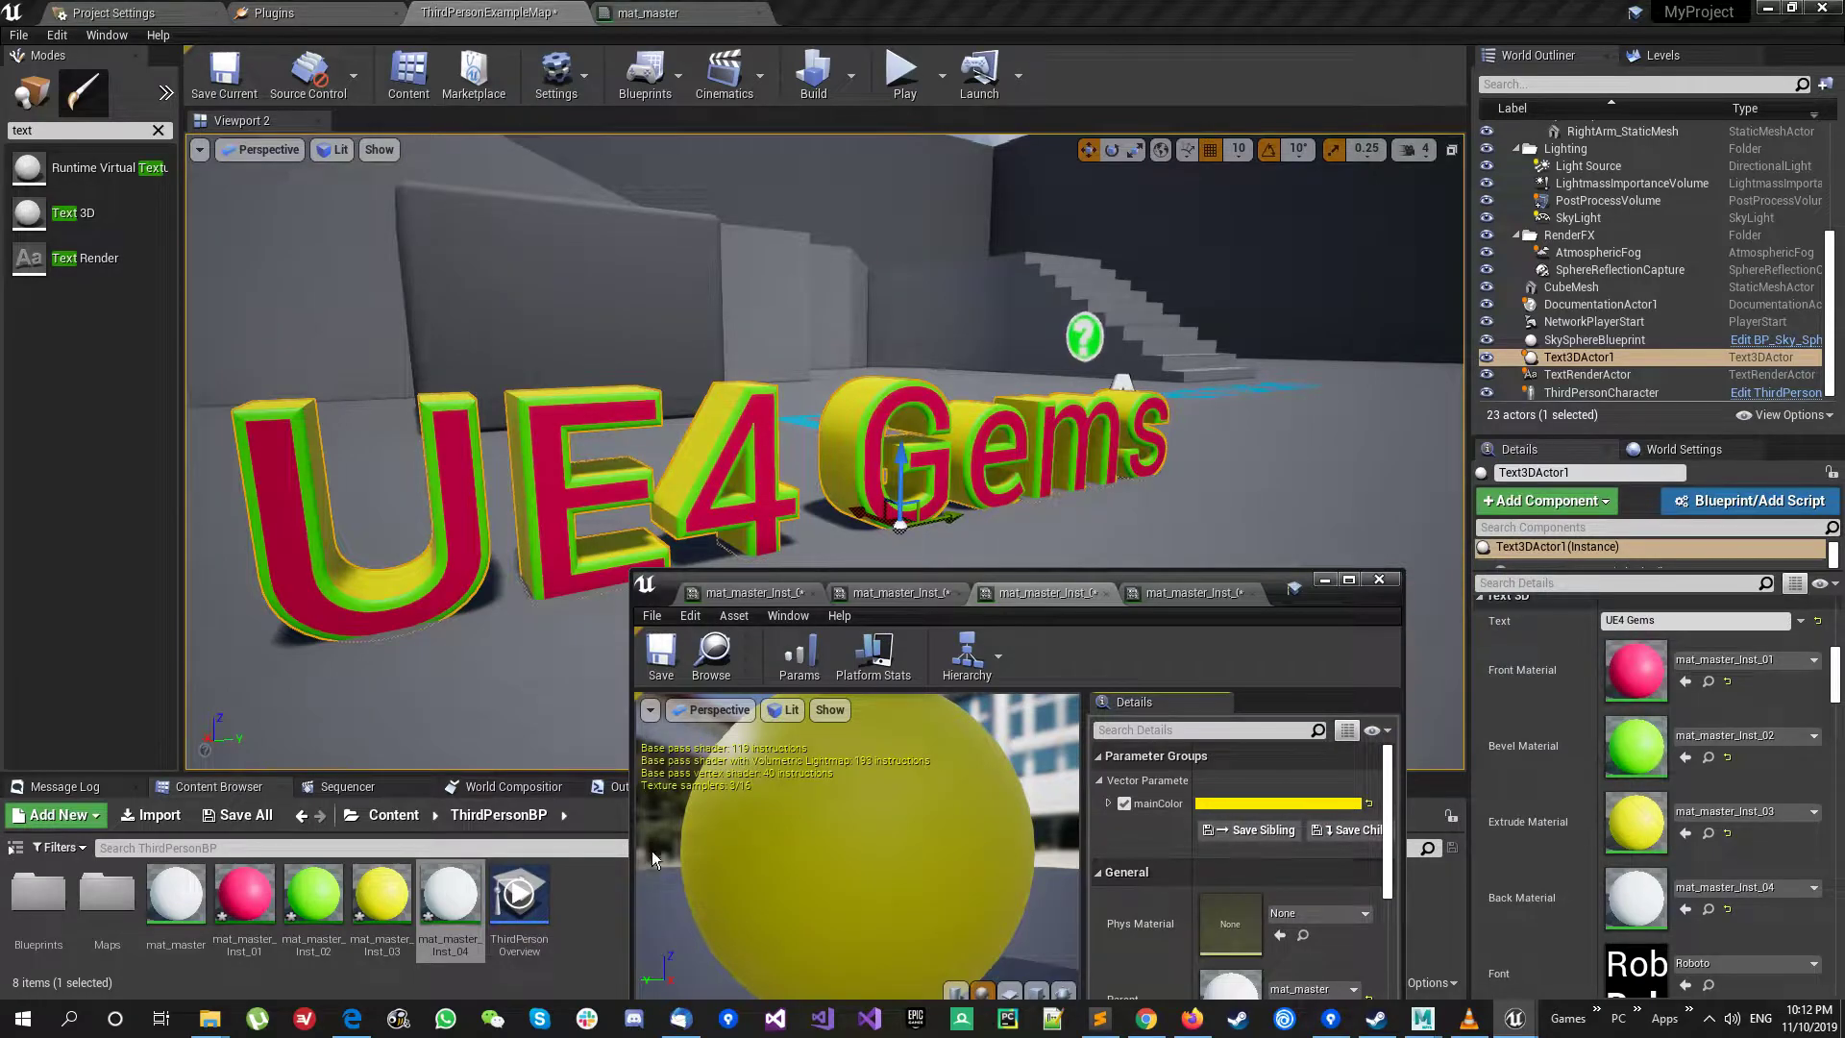
Step: Enable mainColor on mat_master_Inst_04 and set it to dark grey (0.114583)
click(1193, 595)
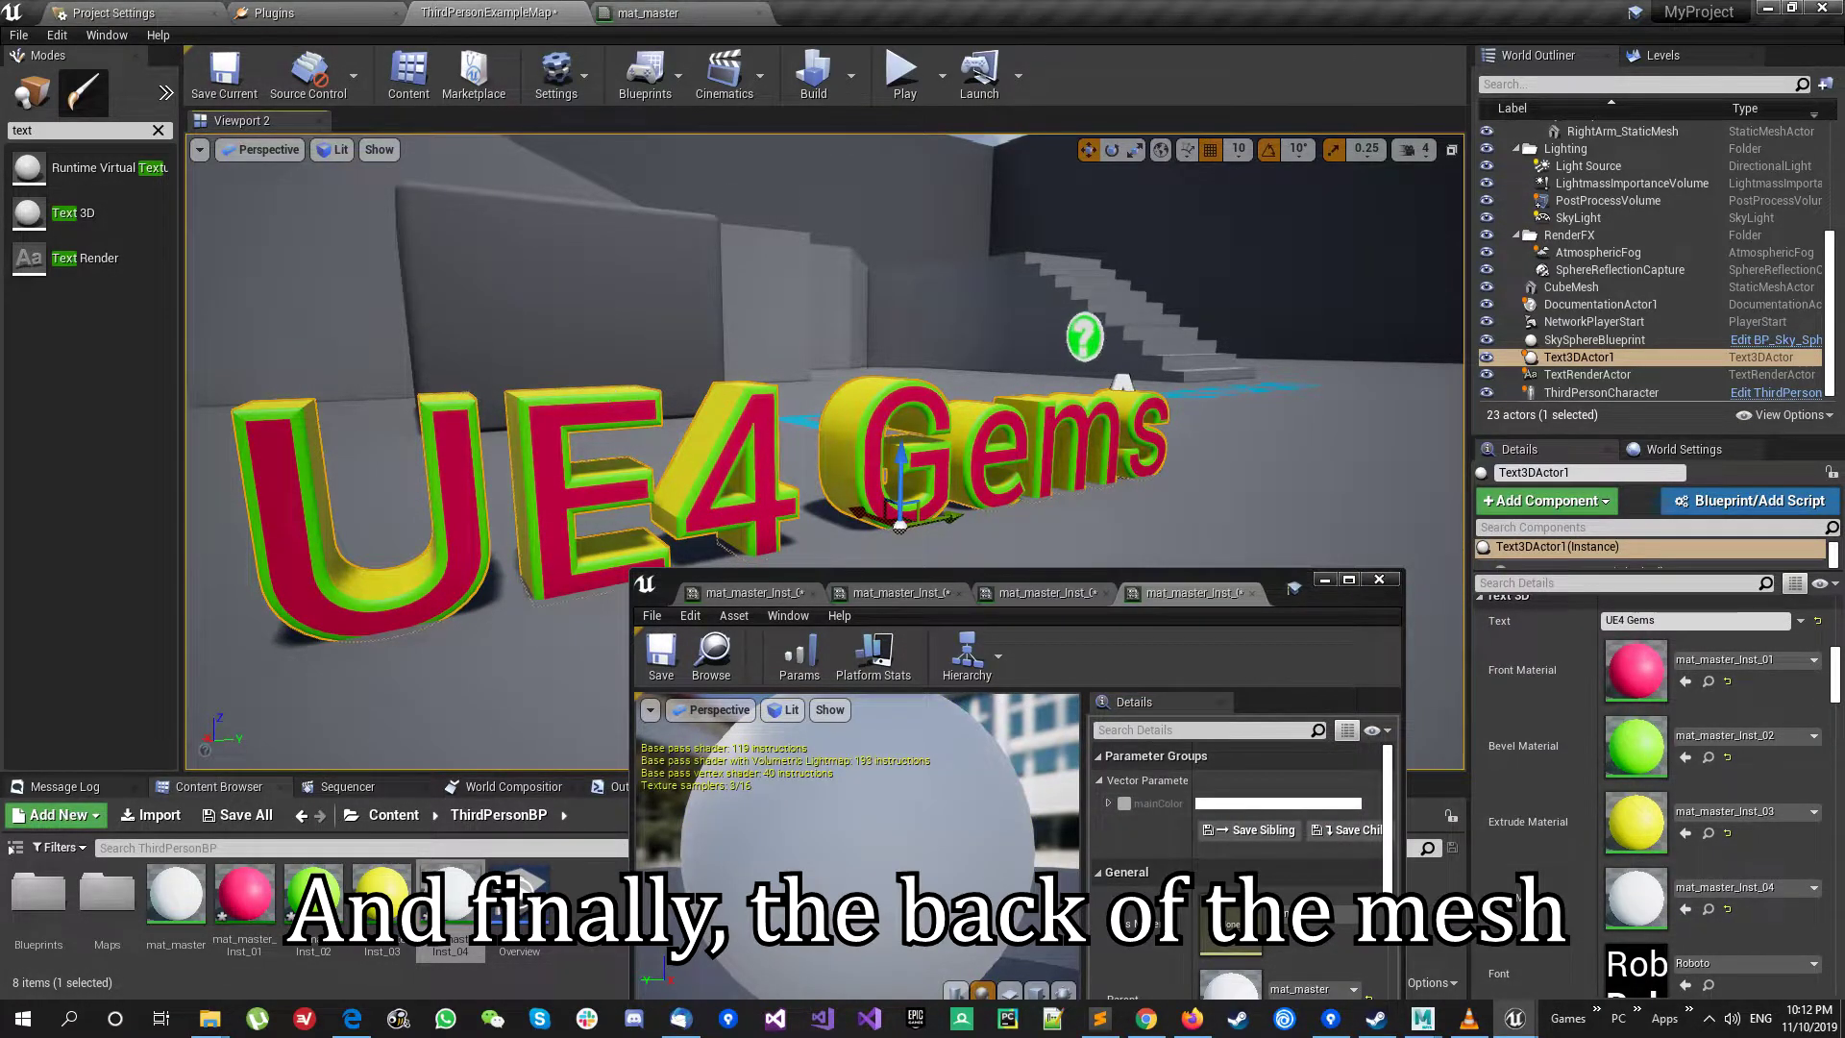
right_drag(865, 433, 961, 403)
right_drag(723, 524, 722, 524)
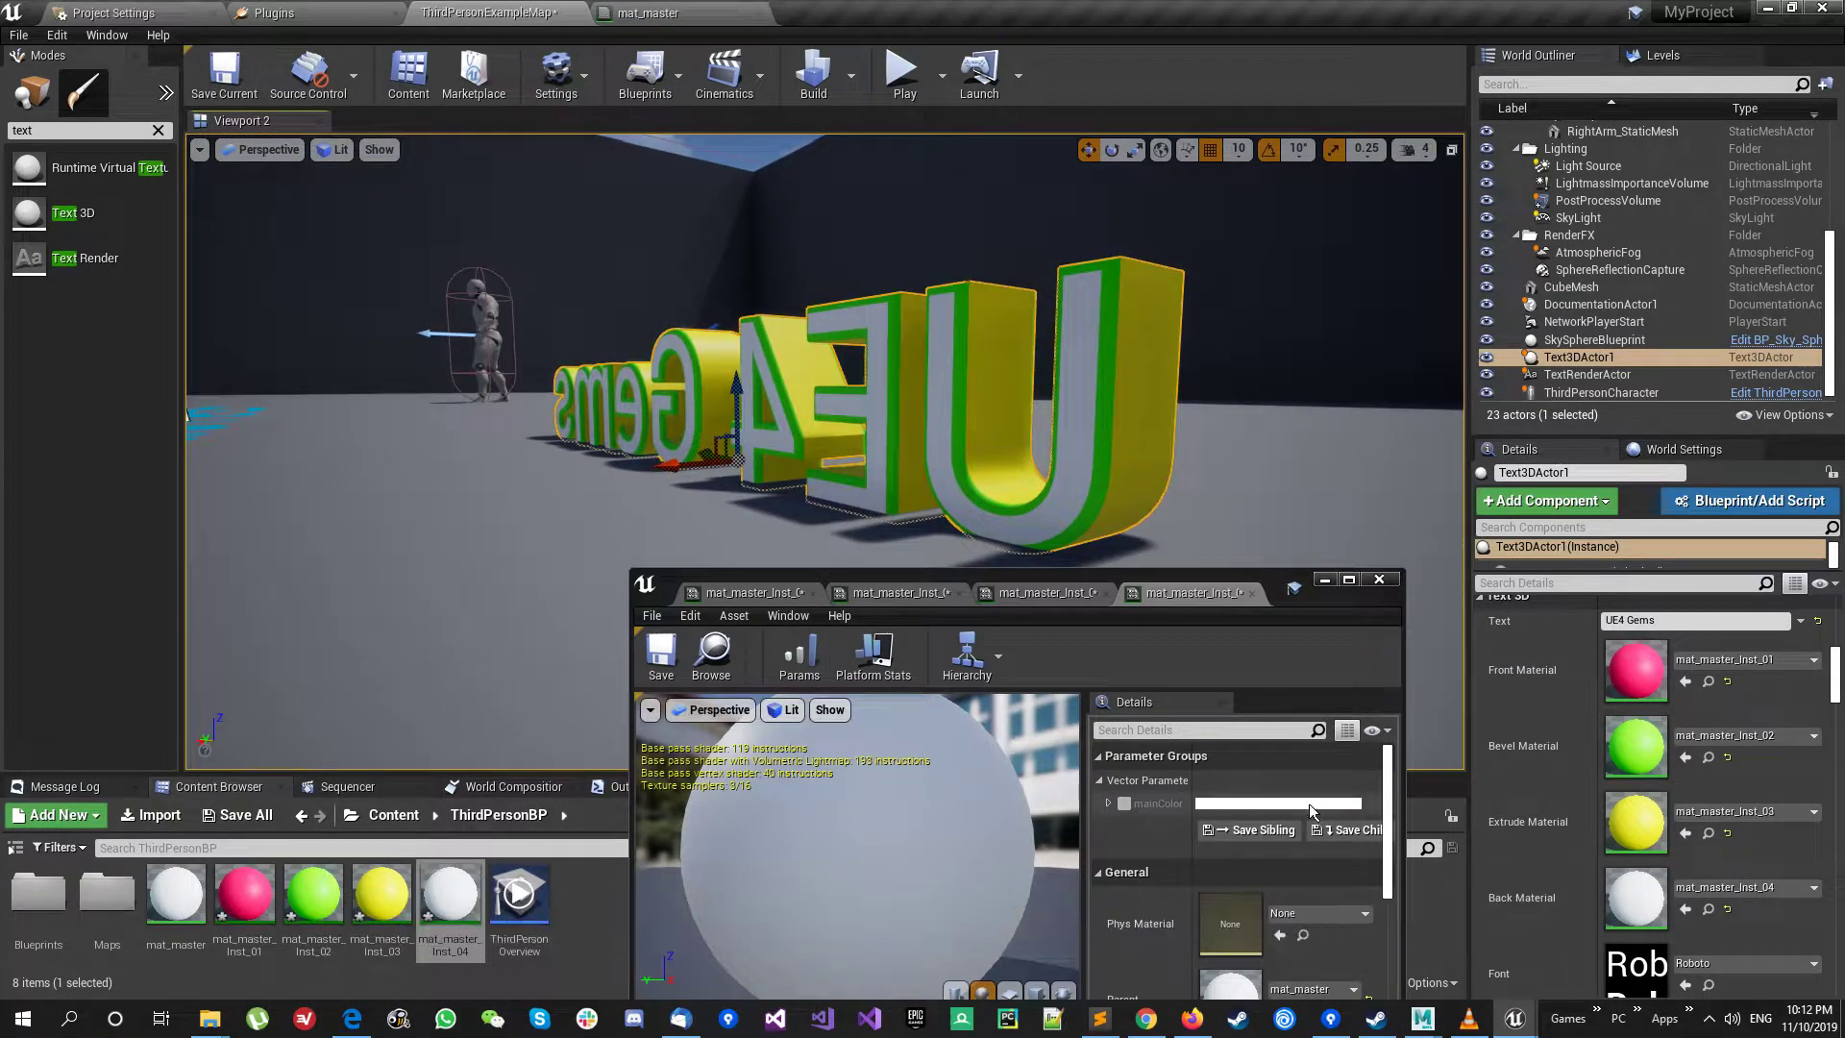
click(1124, 804)
click(1232, 803)
drag(1519, 663, 1524, 713)
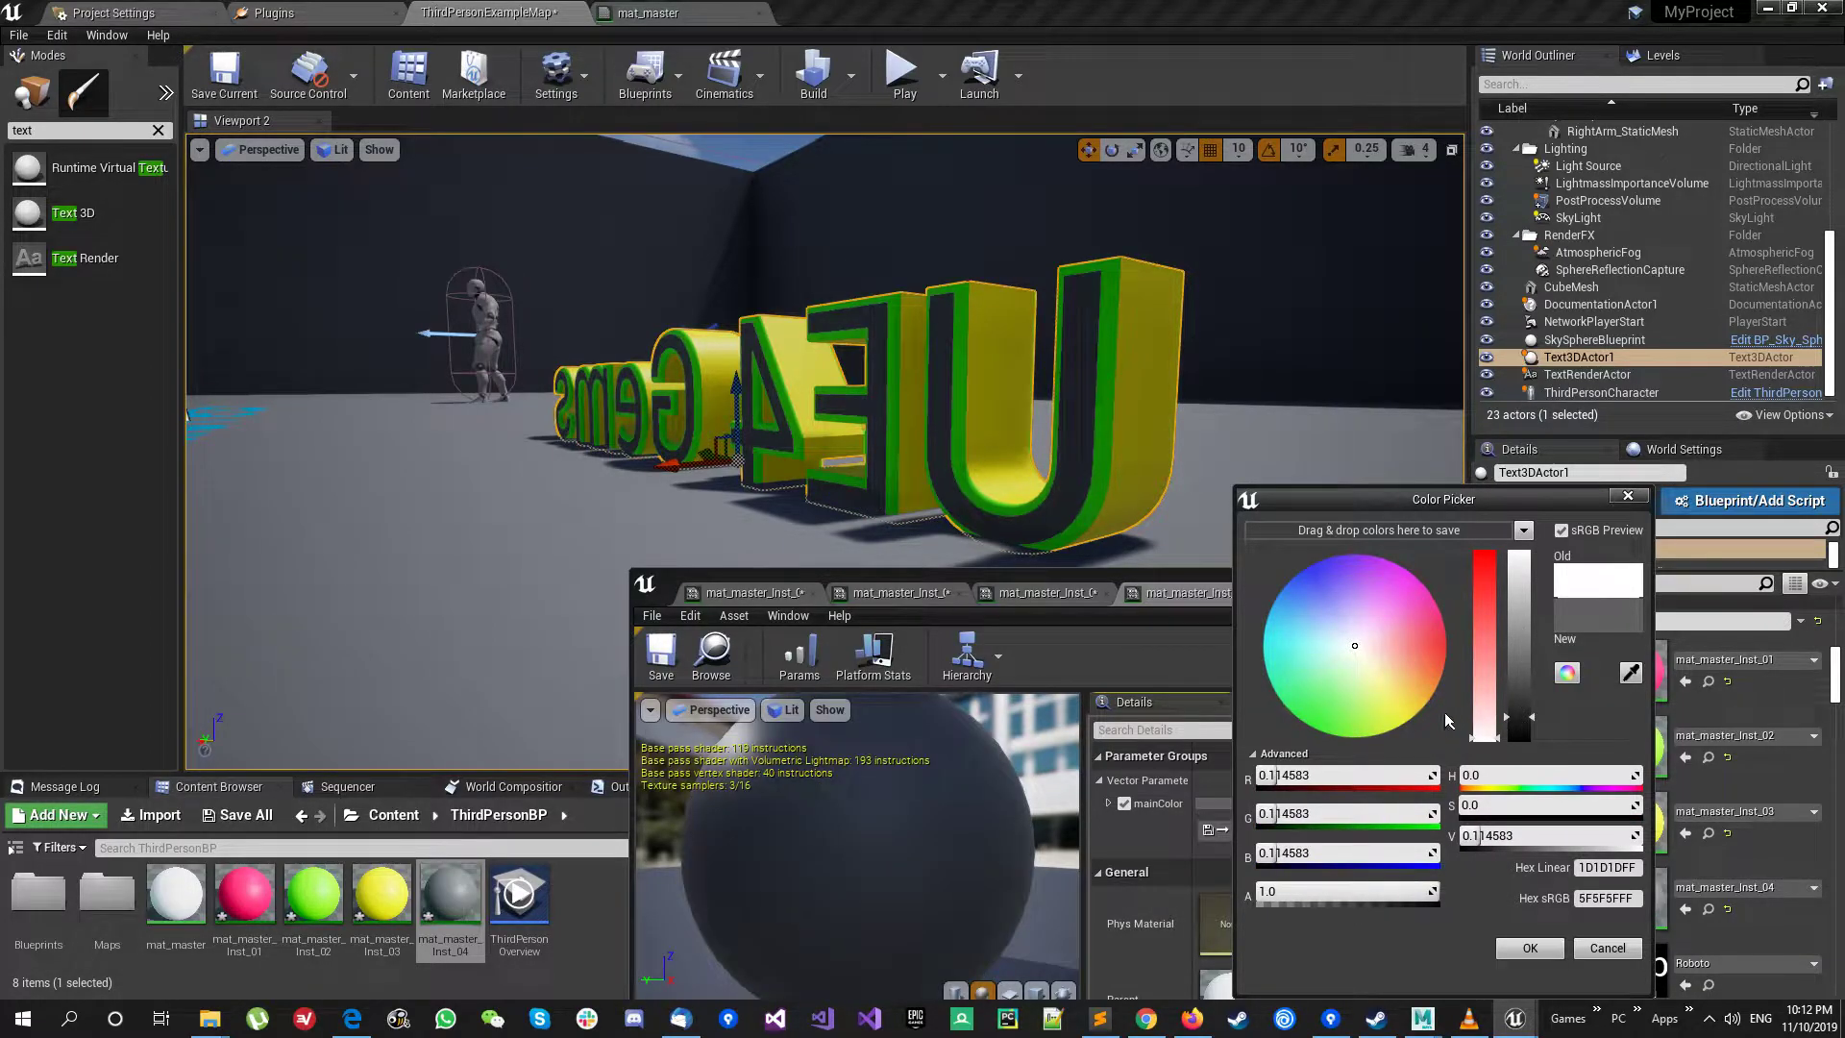
click(1530, 947)
Step: Minimize the material instance editor and save all changed assets and the level
right_drag(824, 433, 825, 432)
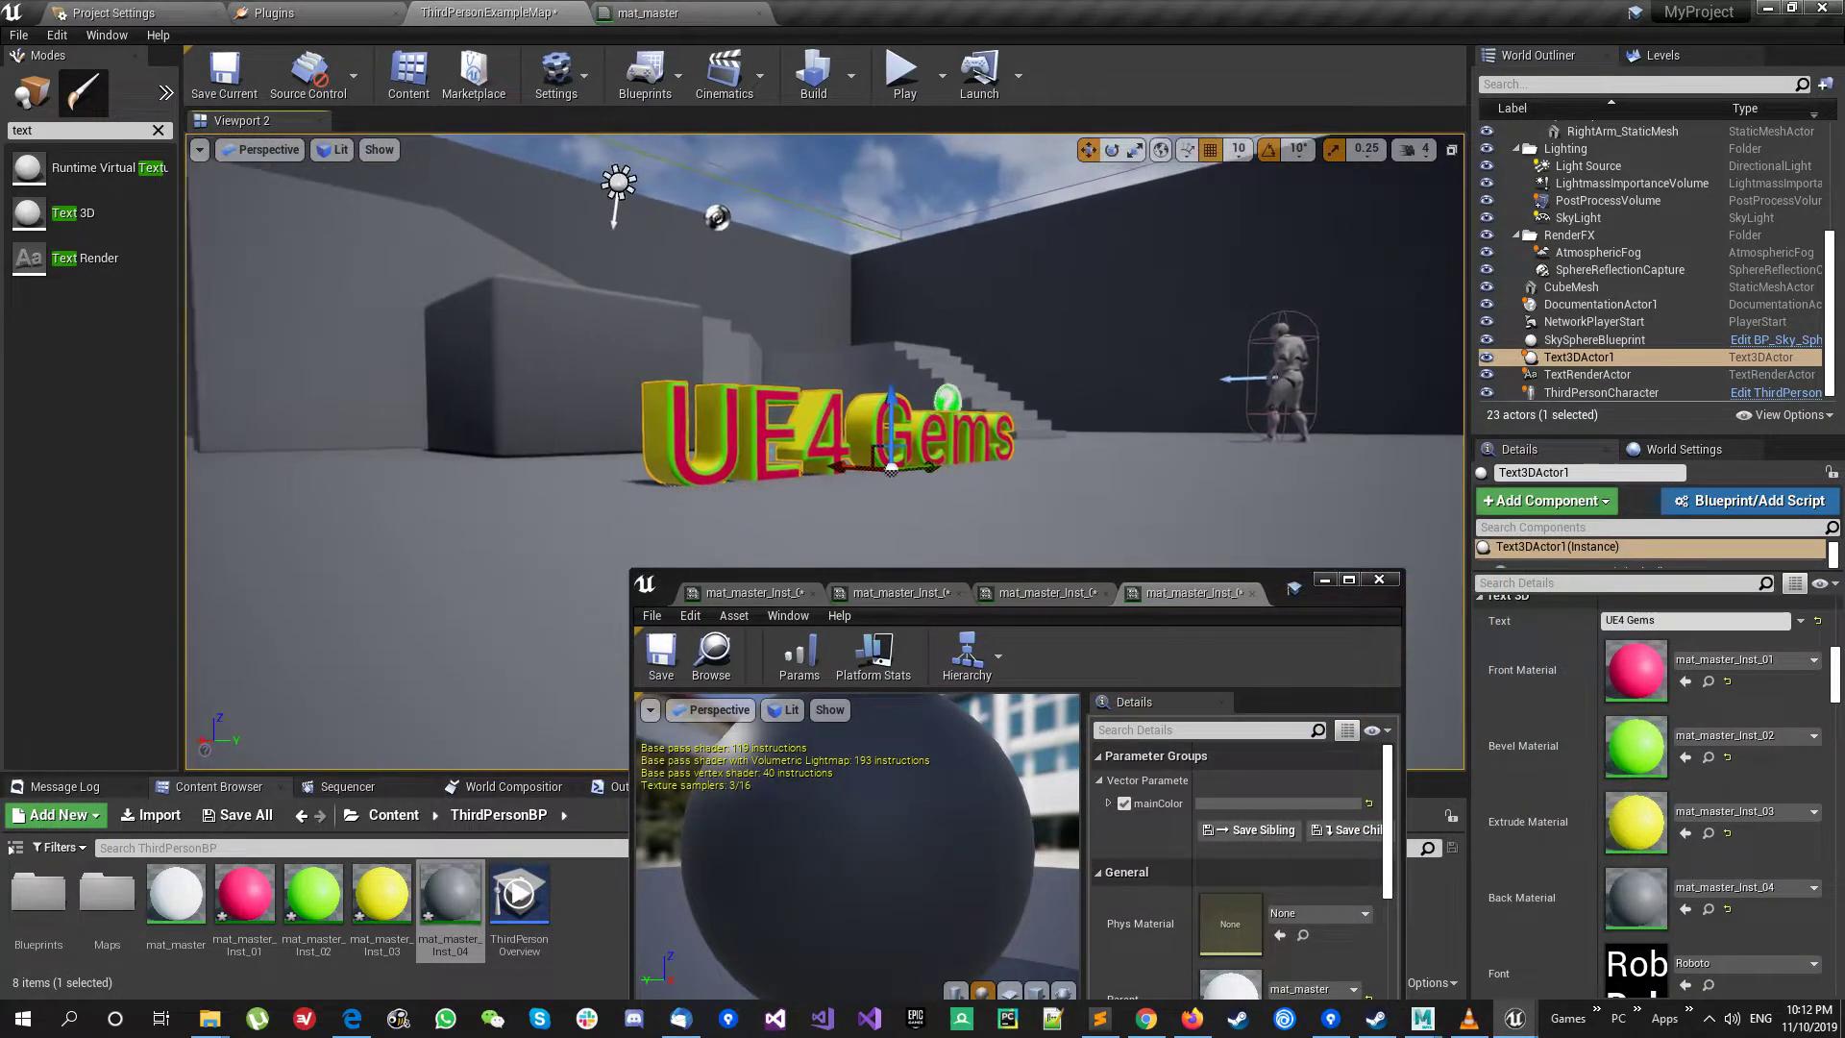
click(1328, 580)
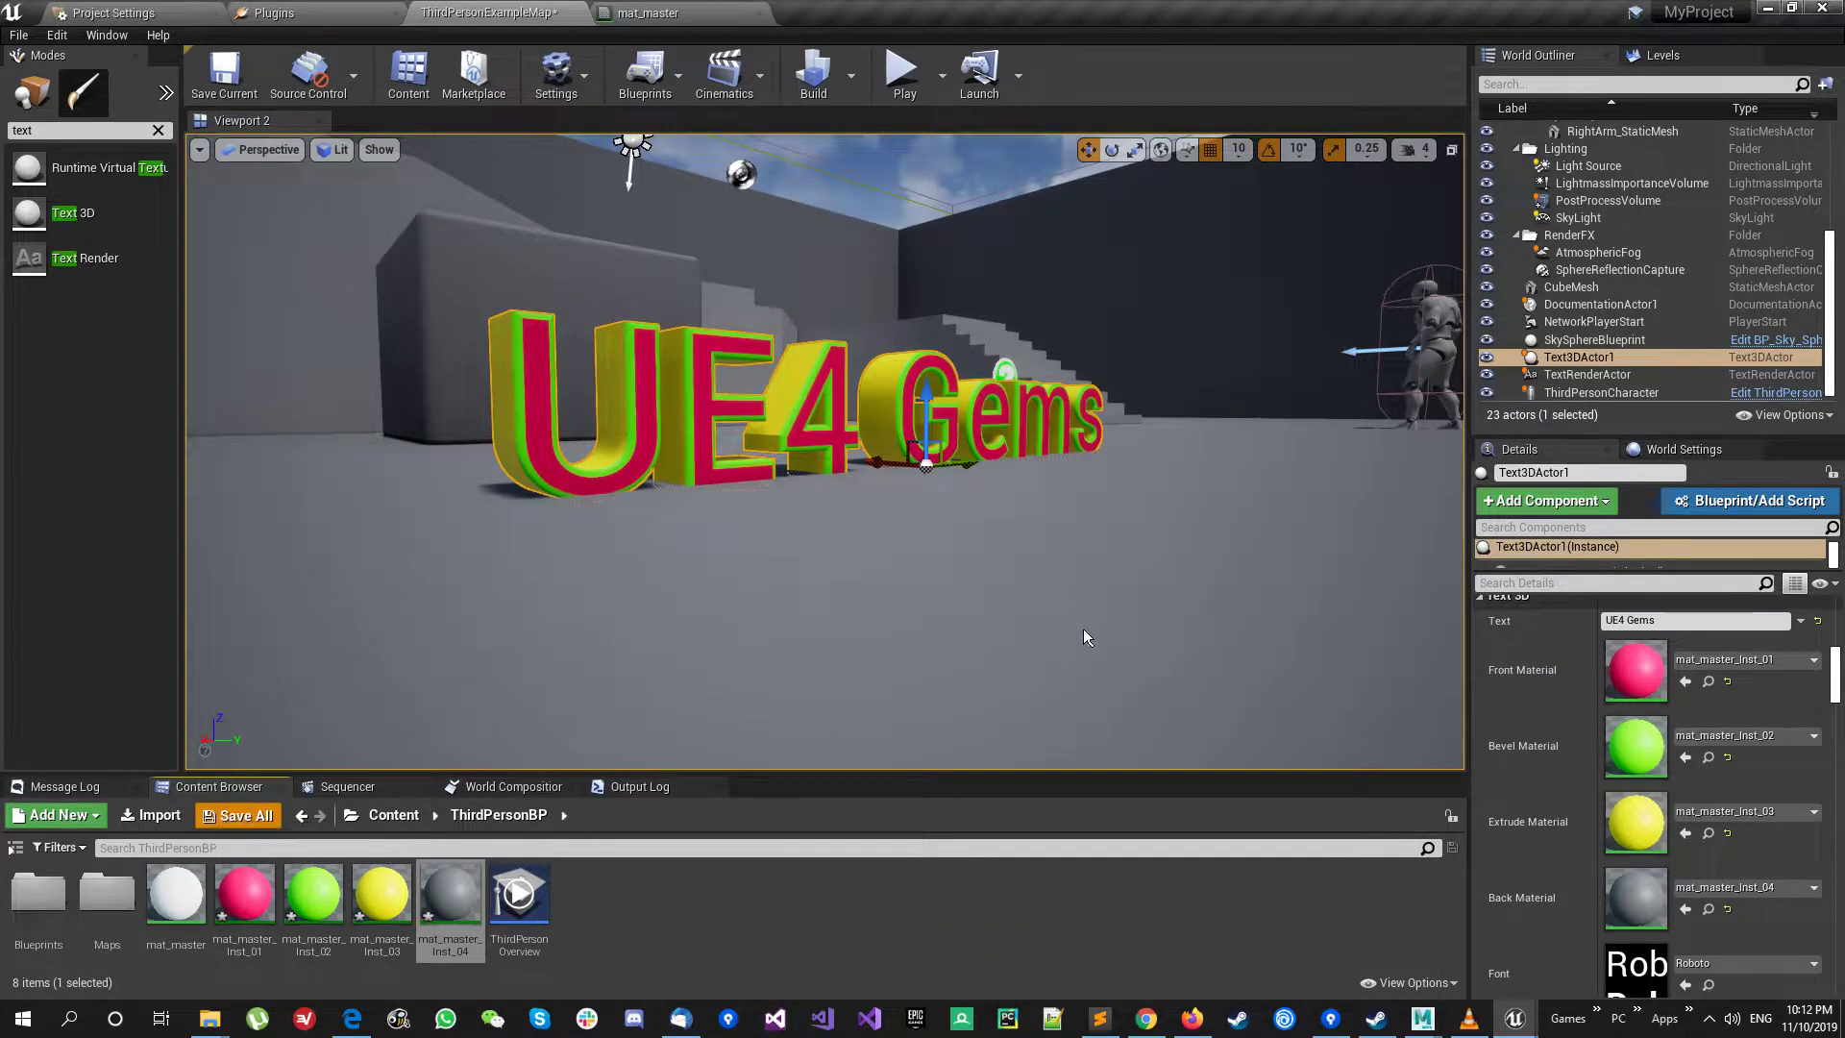
click(1092, 683)
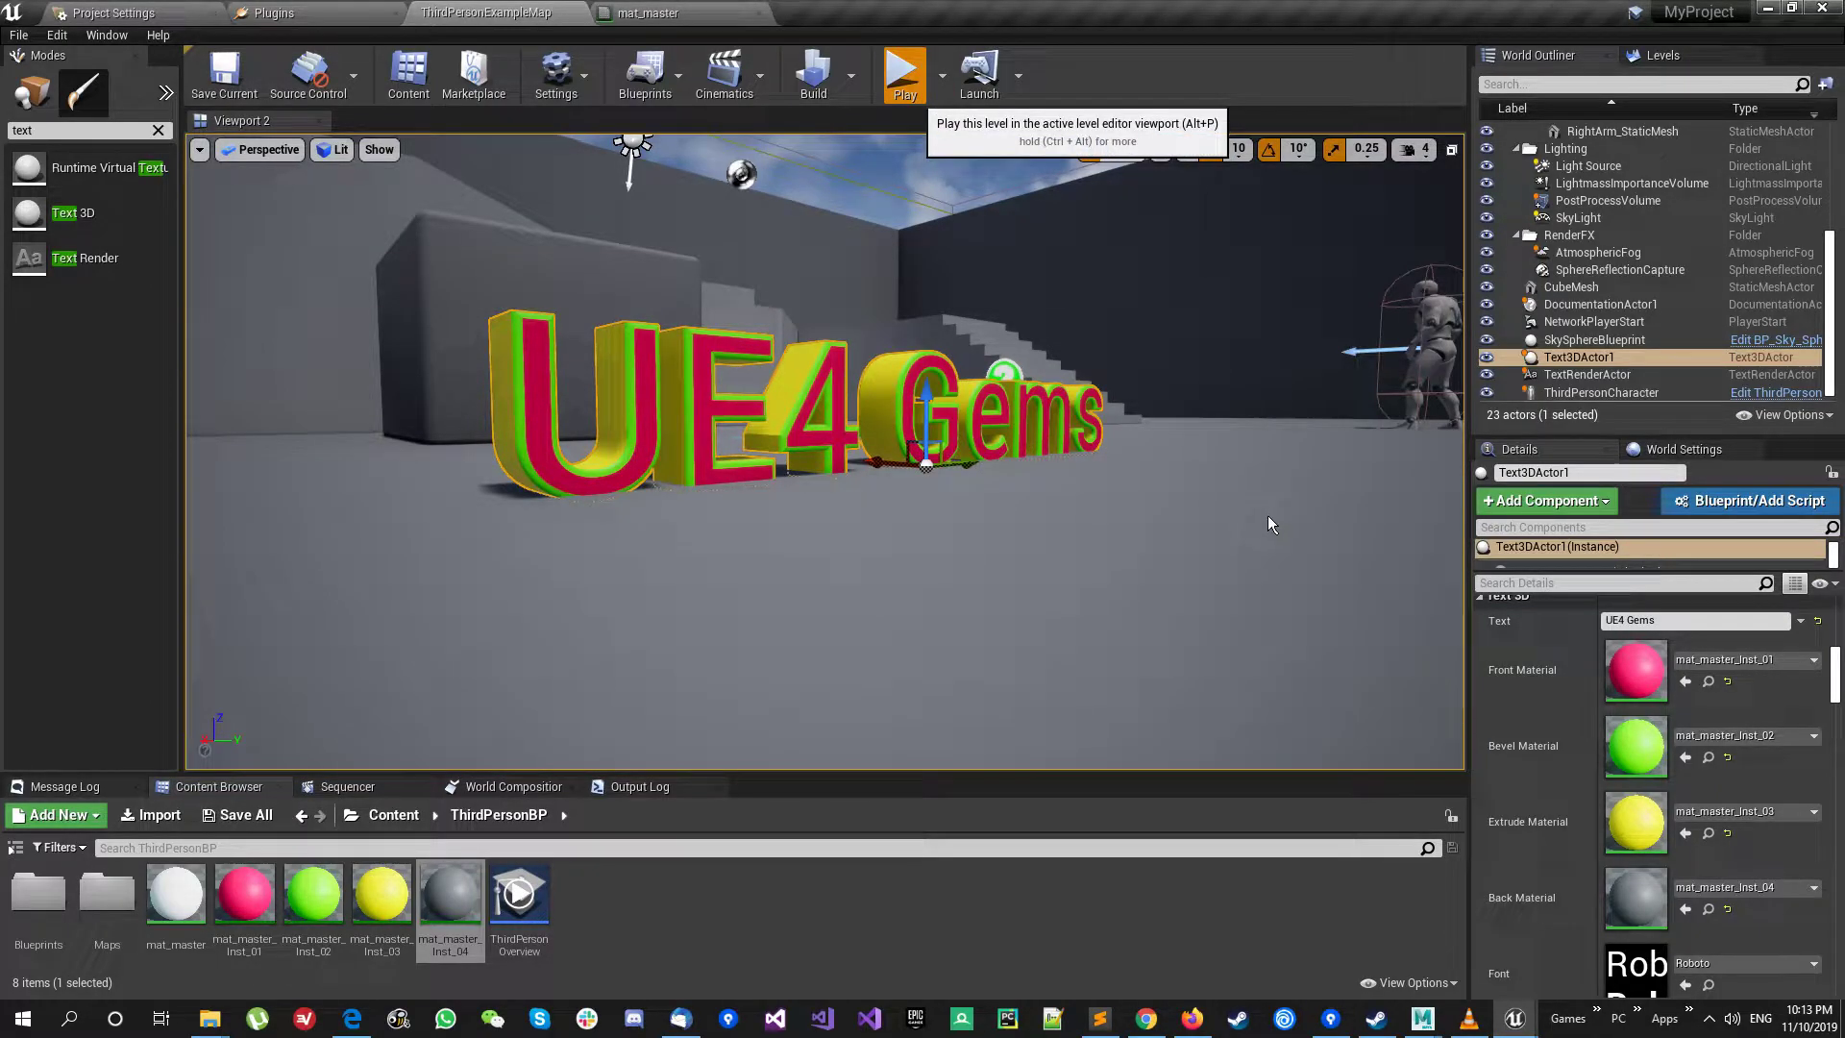
Step: Play-test the level, walking the character toward the UE4 Gems text, then stop the run
key(alt+p)
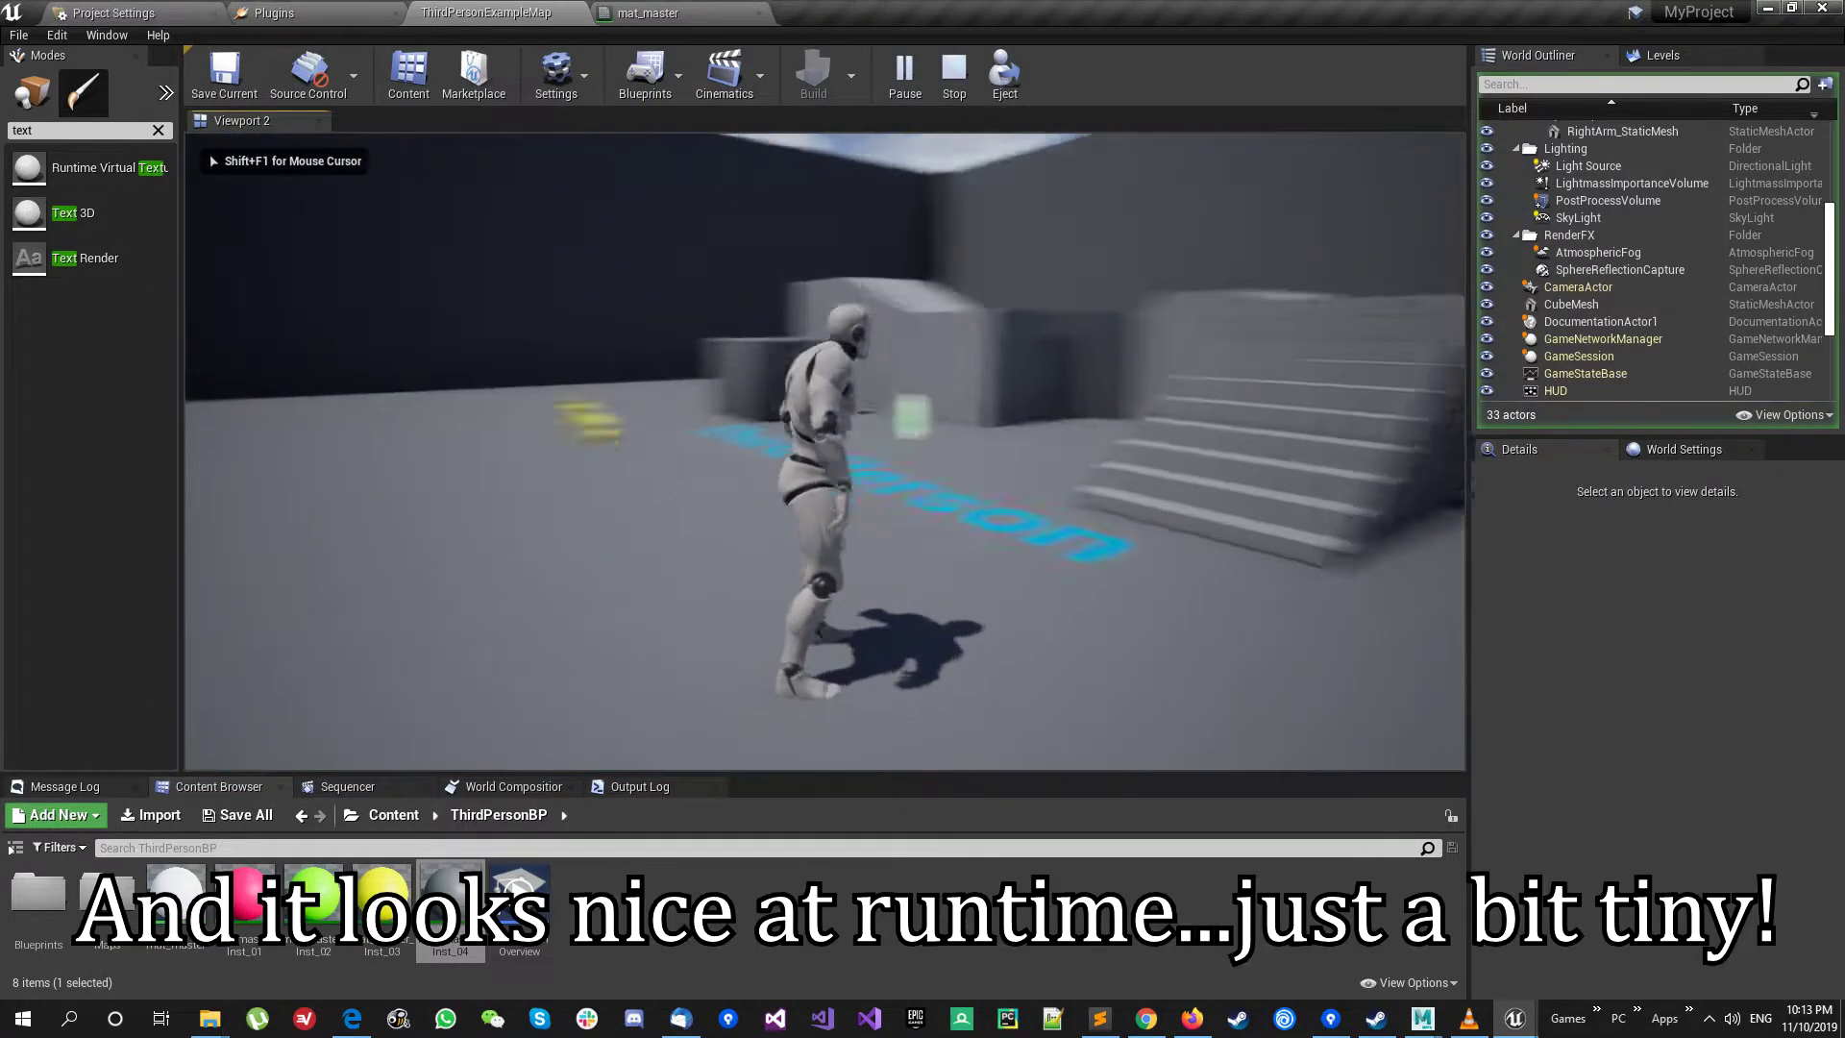
key(w)
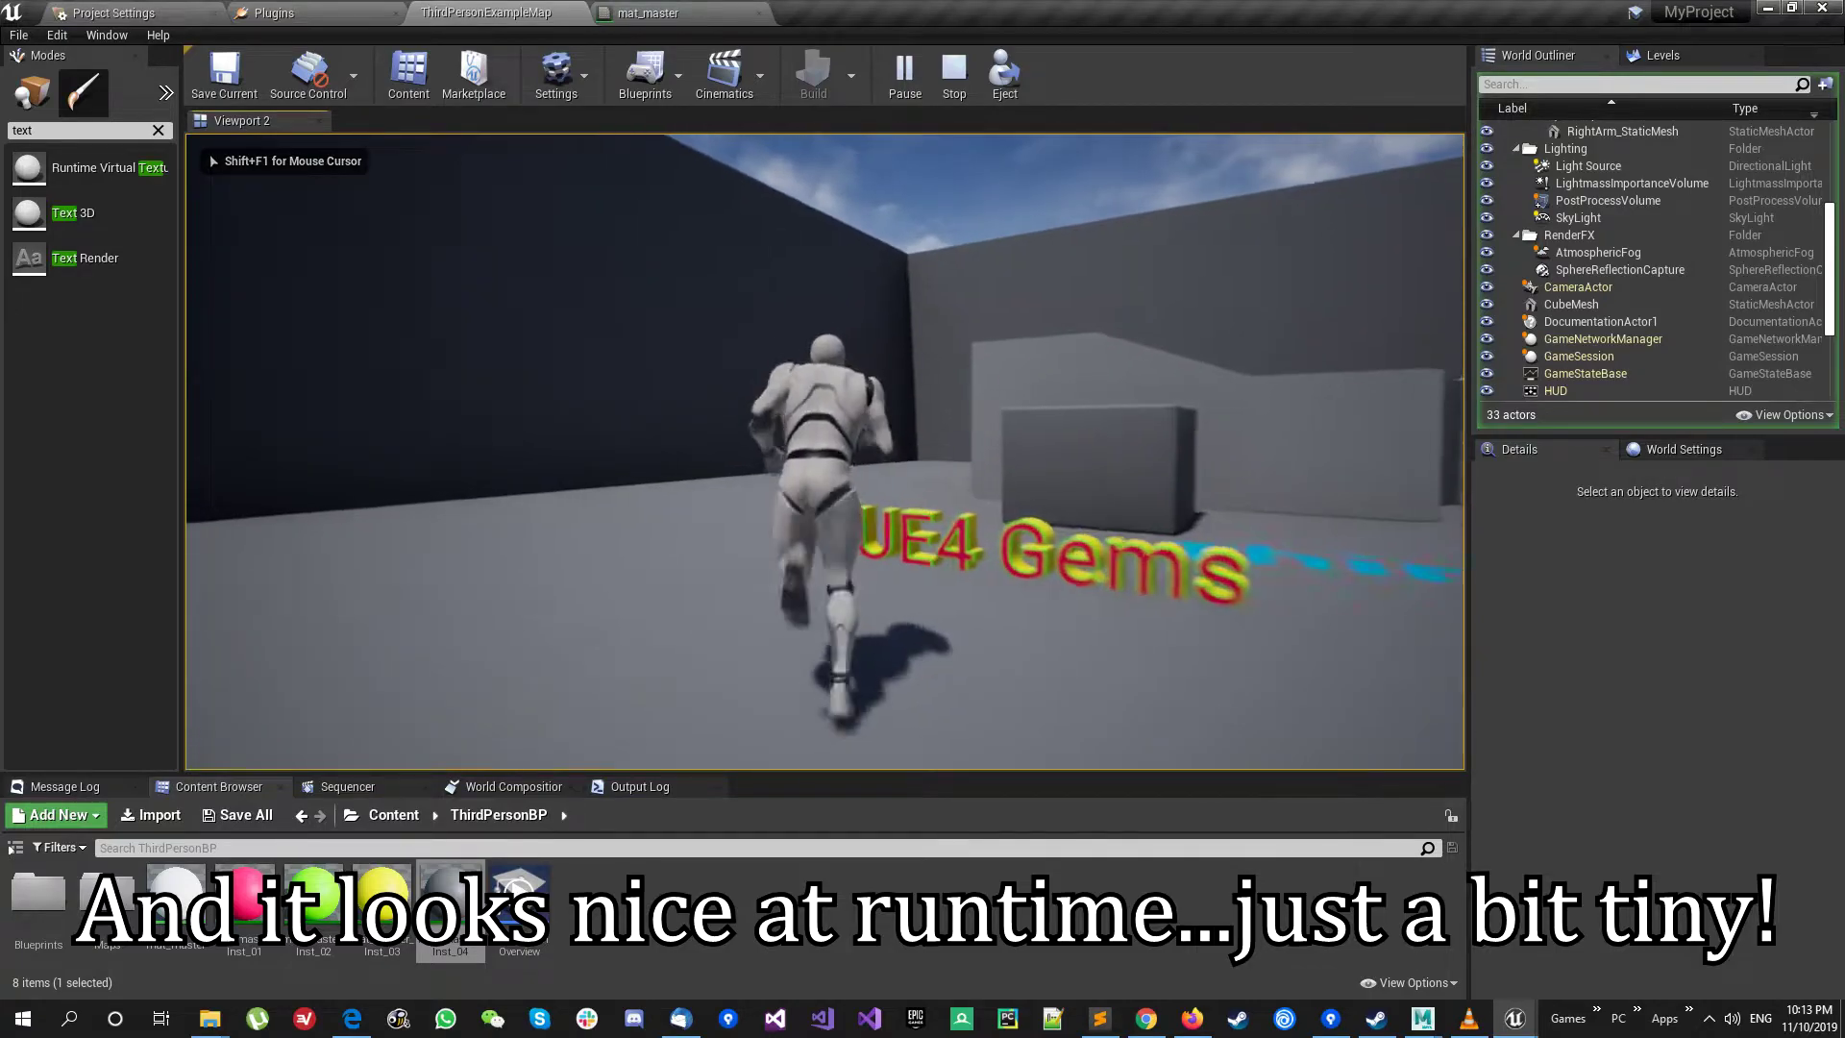
key(Escape)
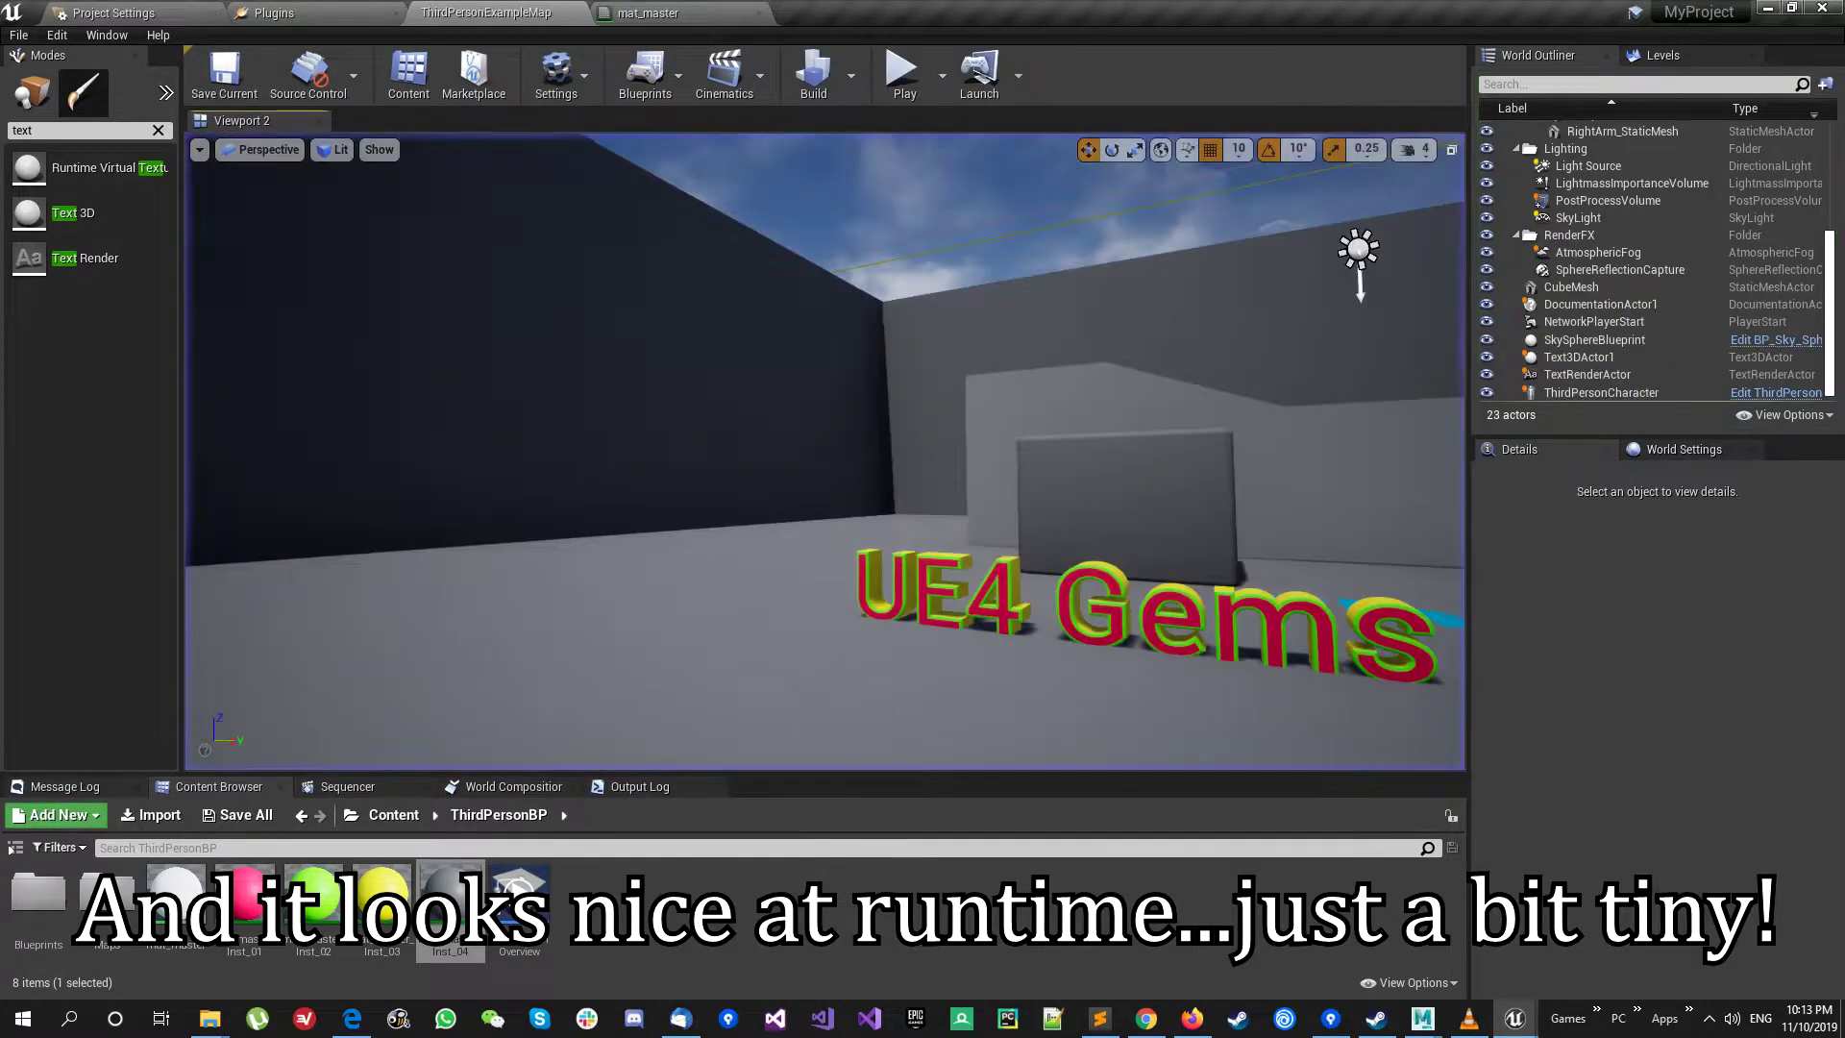
Step: Reframe the view, select the UE4 Gems Text3DActor and look through its Details panel
right_drag(825, 452, 672, 451)
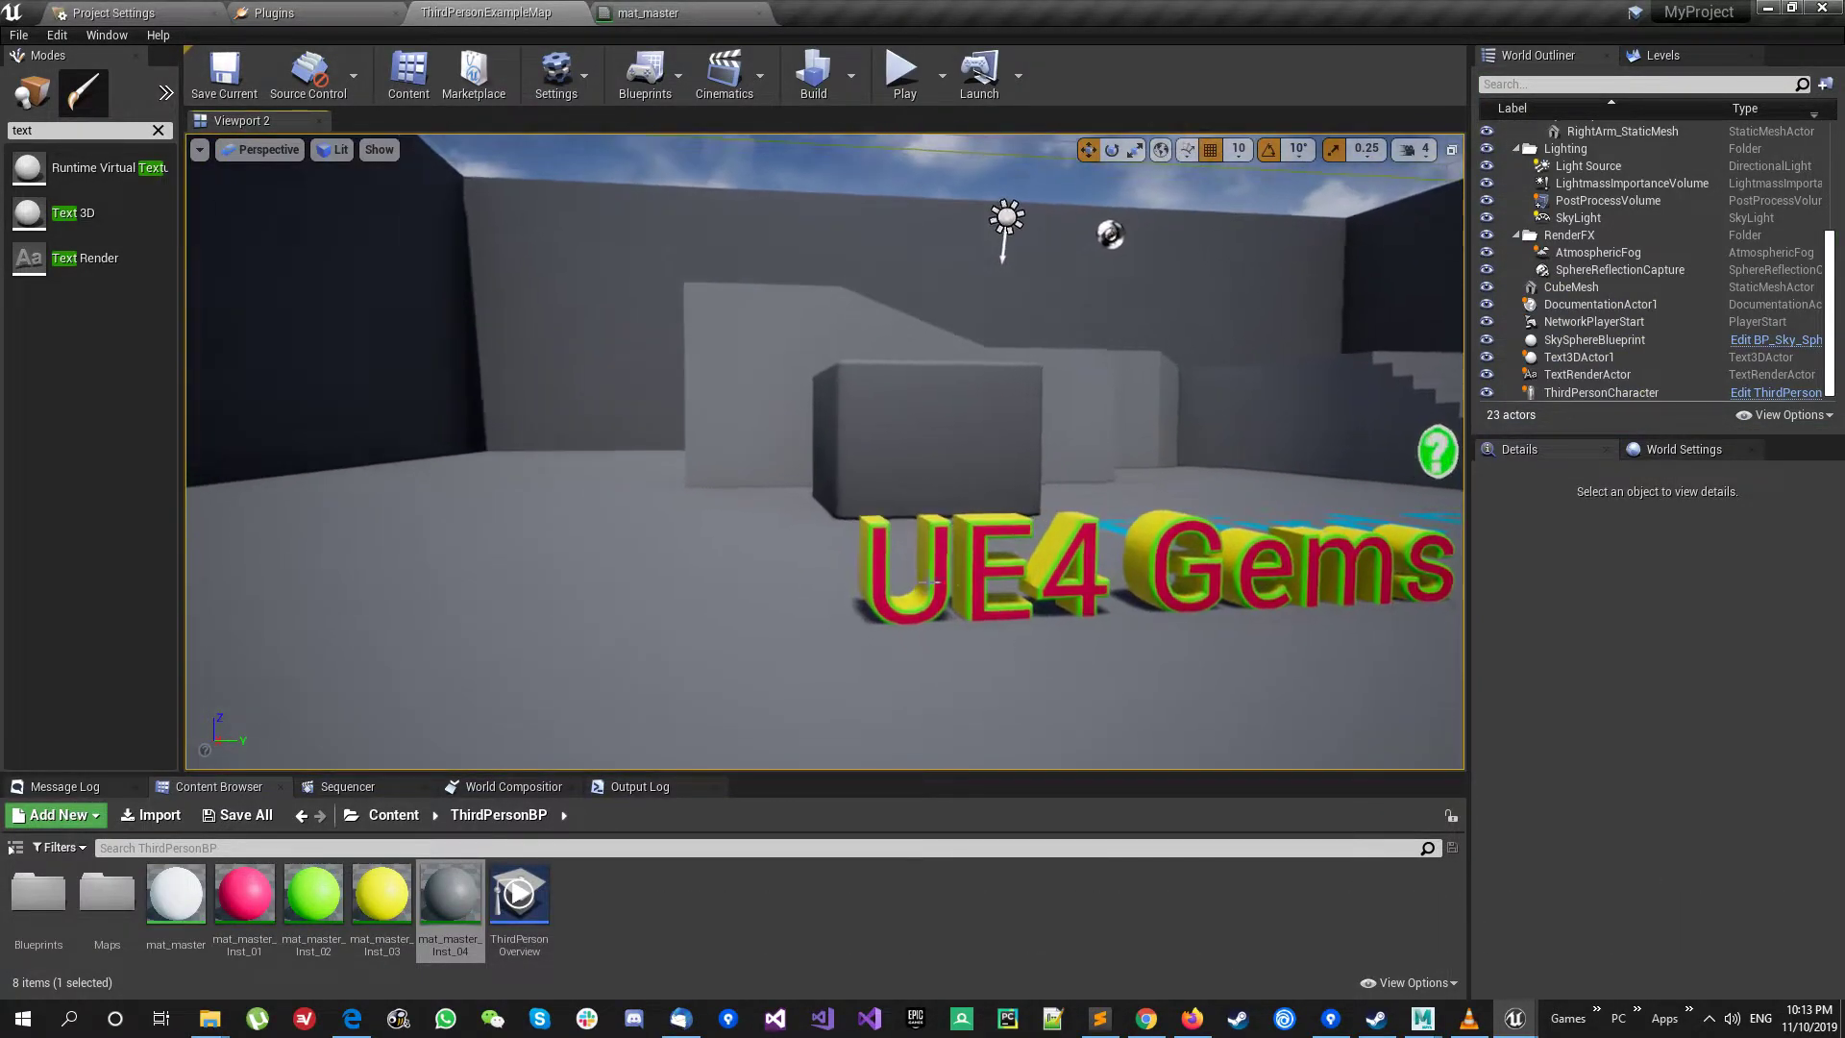
click(1230, 611)
scroll(1737, 818, up, 1)
scroll(1708, 811, down, 3)
scroll(1721, 838, down, 2)
scroll(1721, 838, down, 1)
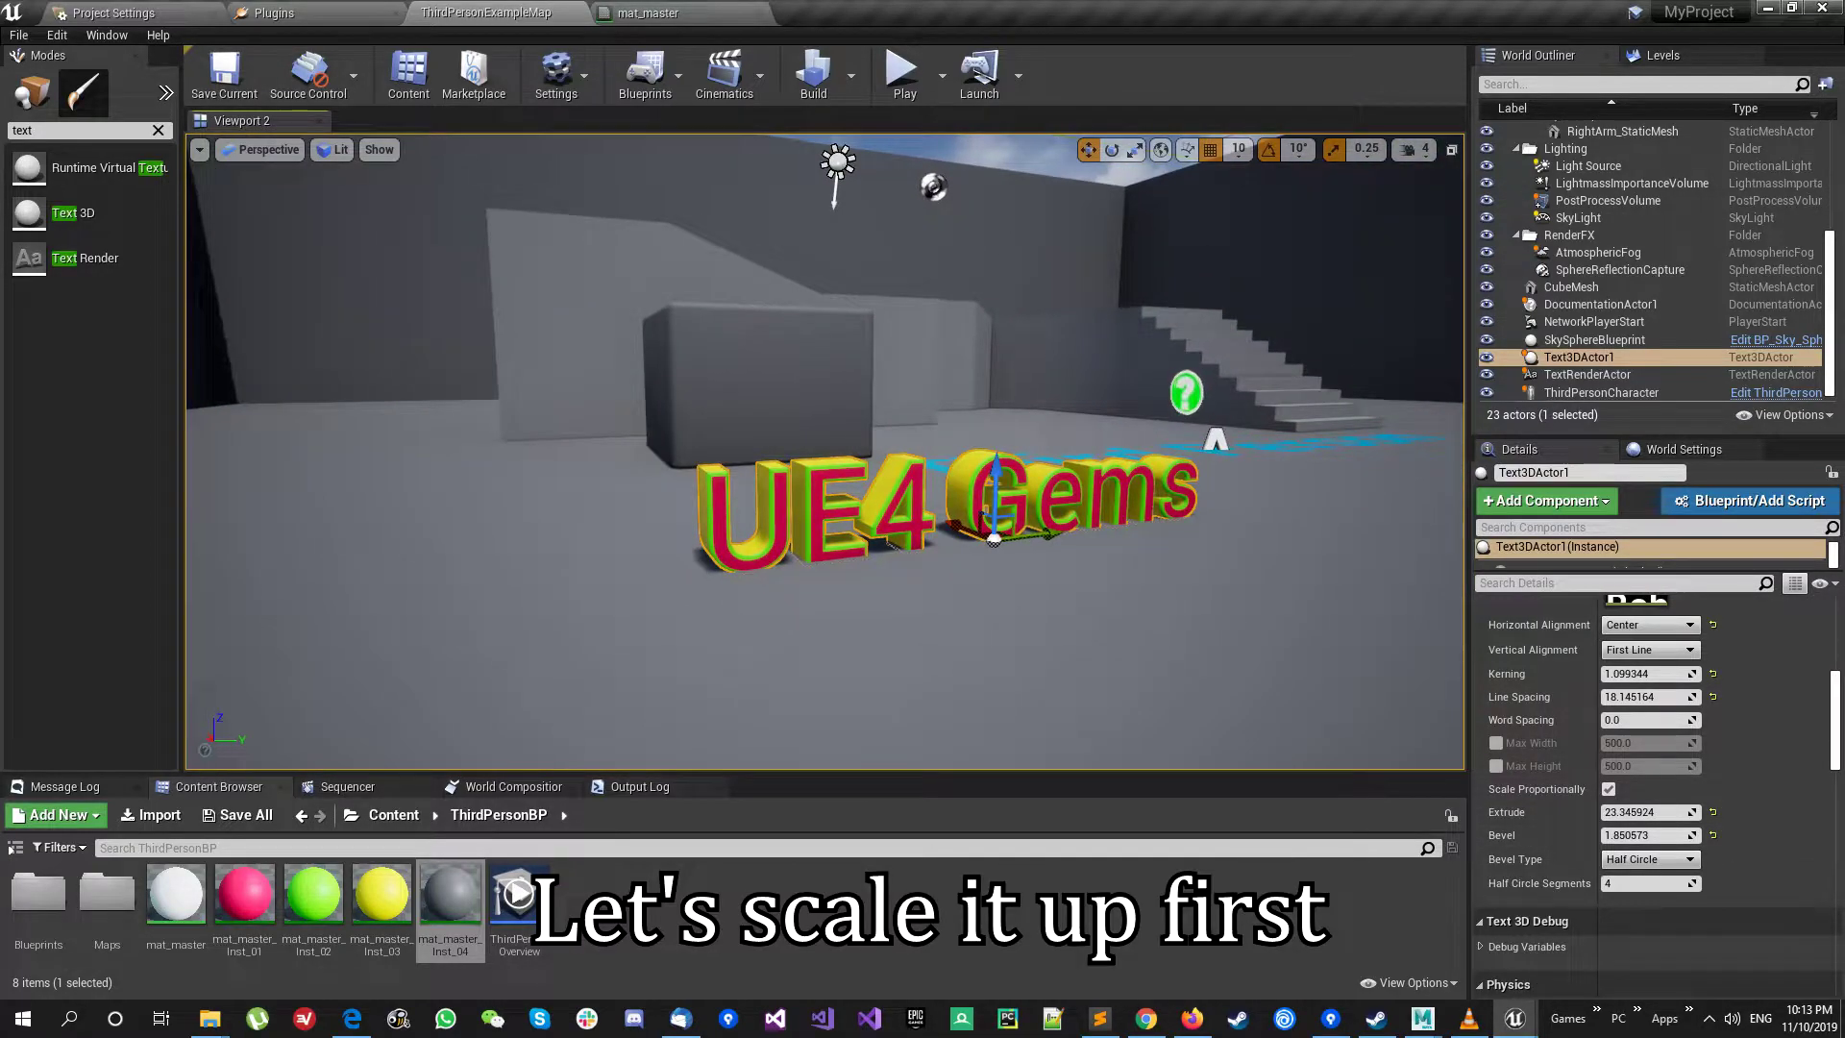
Step: Scale the UE4 Gems text up uniformly until it dominates the foreground, then select the directional light
mouse_move(996, 509)
mouse_down()
mouse_move(1037, 452)
mouse_move(1020, 473)
mouse_up()
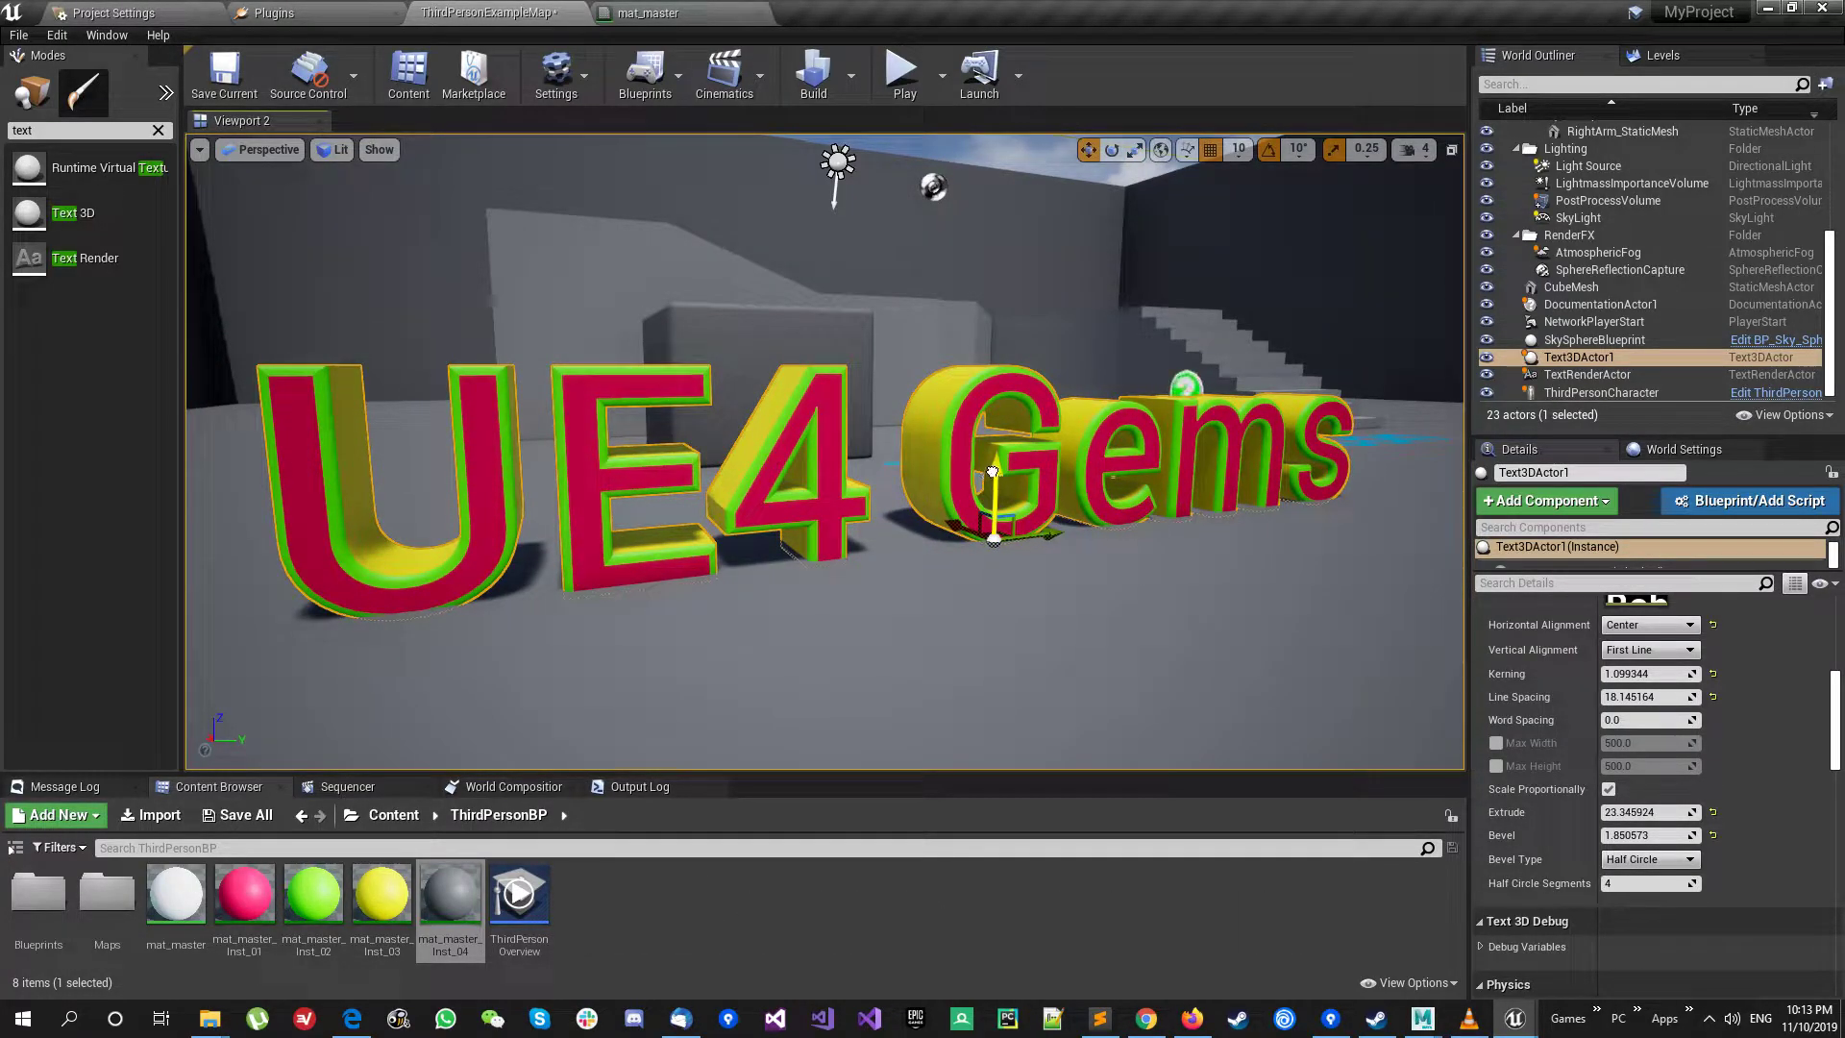
drag(992, 471, 993, 467)
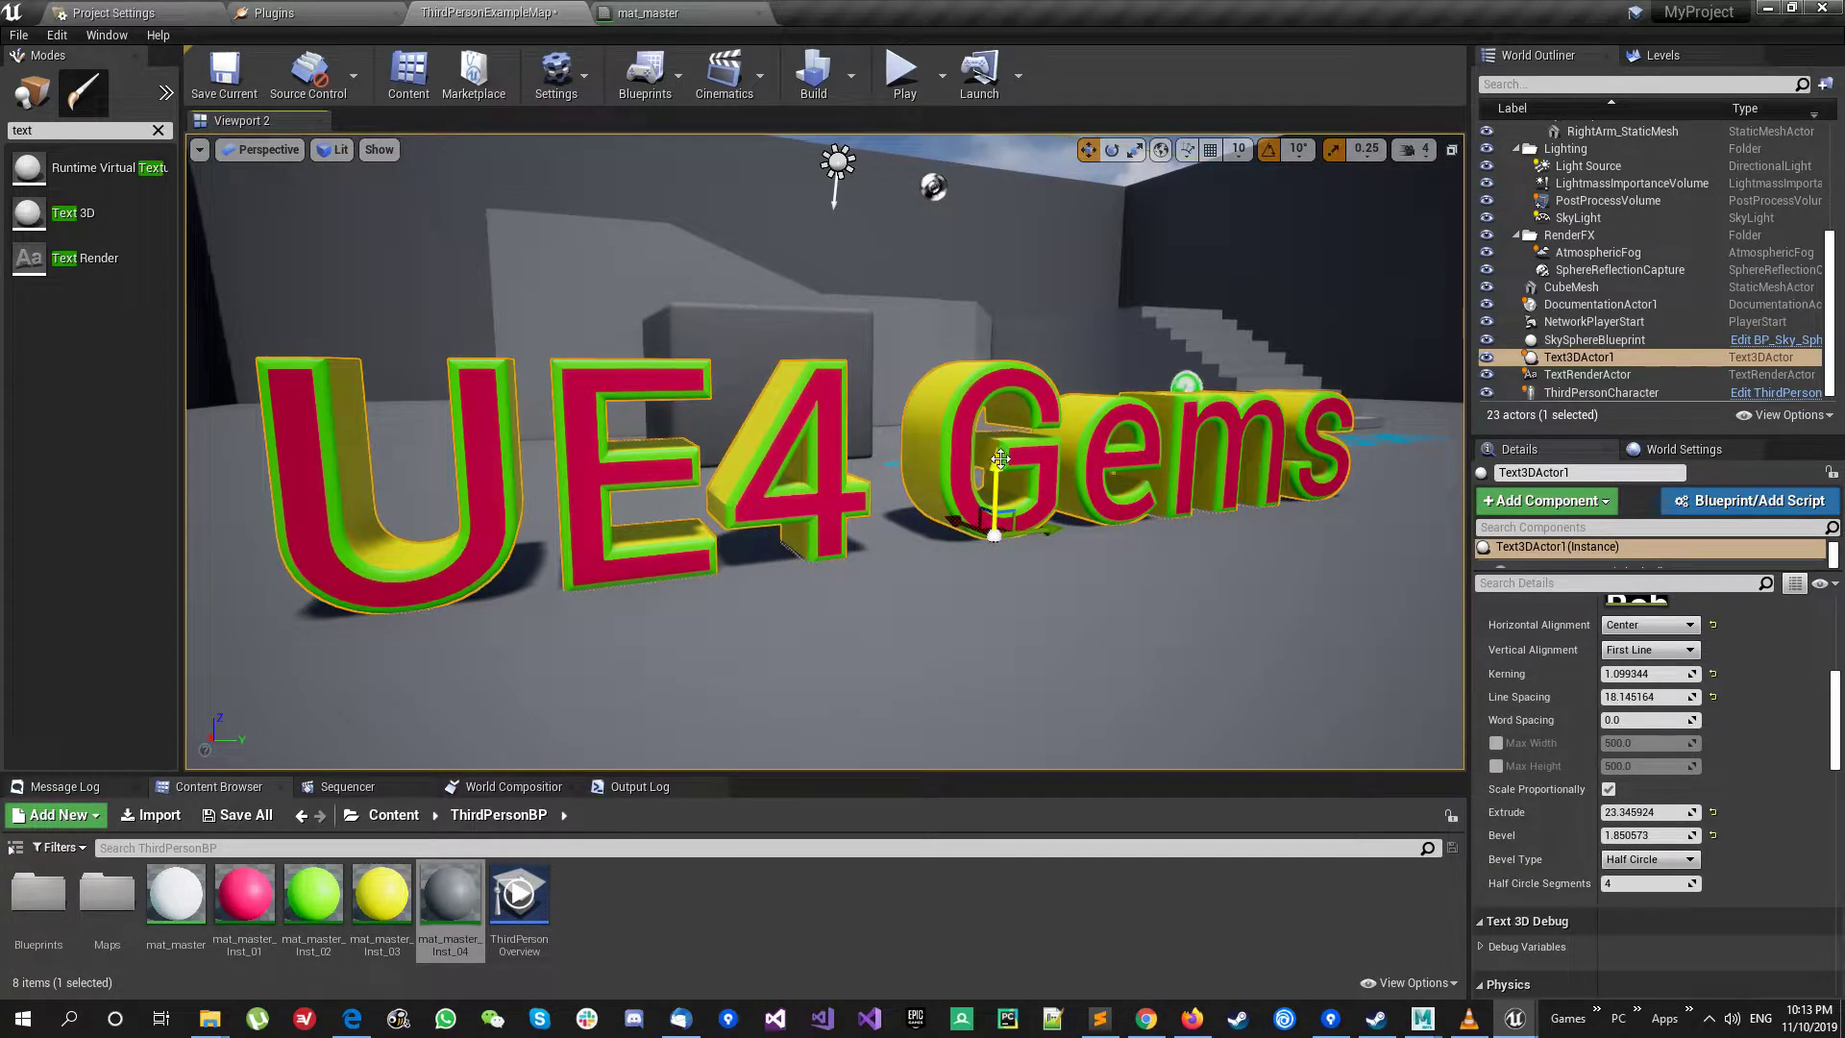
click(838, 164)
Step: Rotate the directional light so the UE4 Gems letters cast long shadows across the ground
key(e)
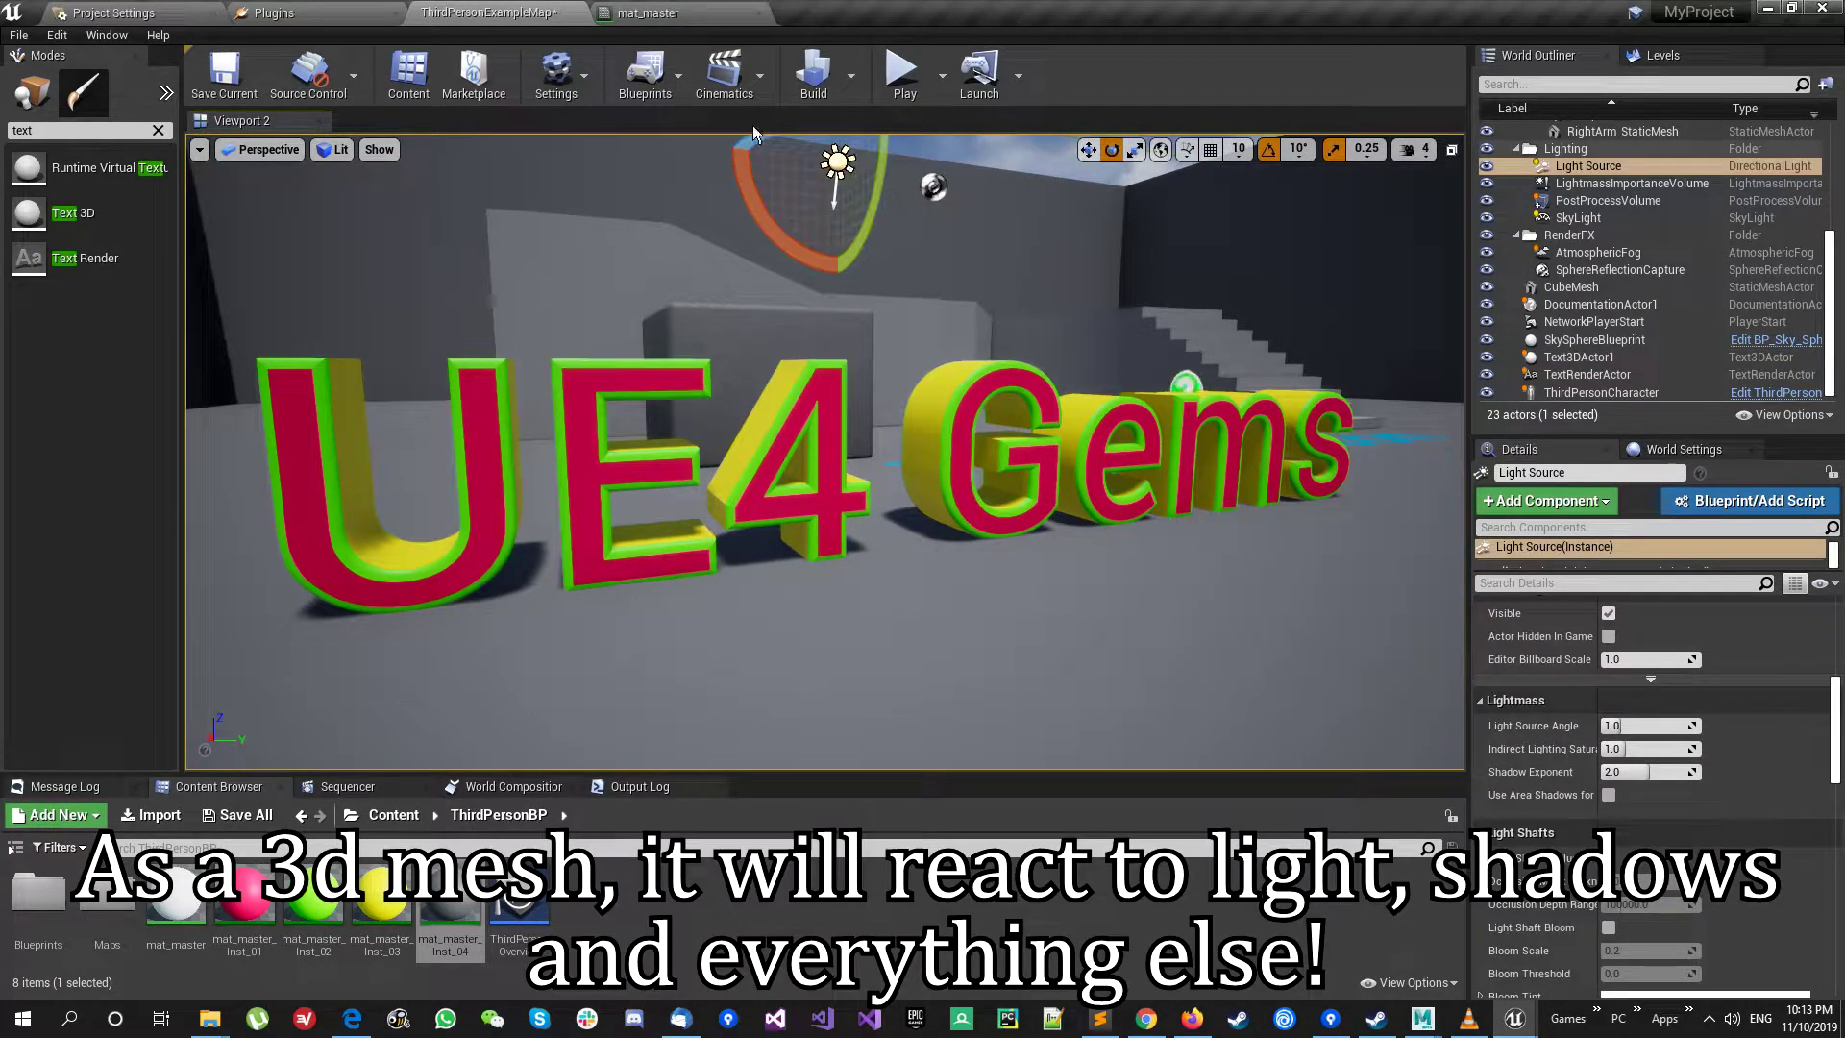
drag(757, 144, 759, 221)
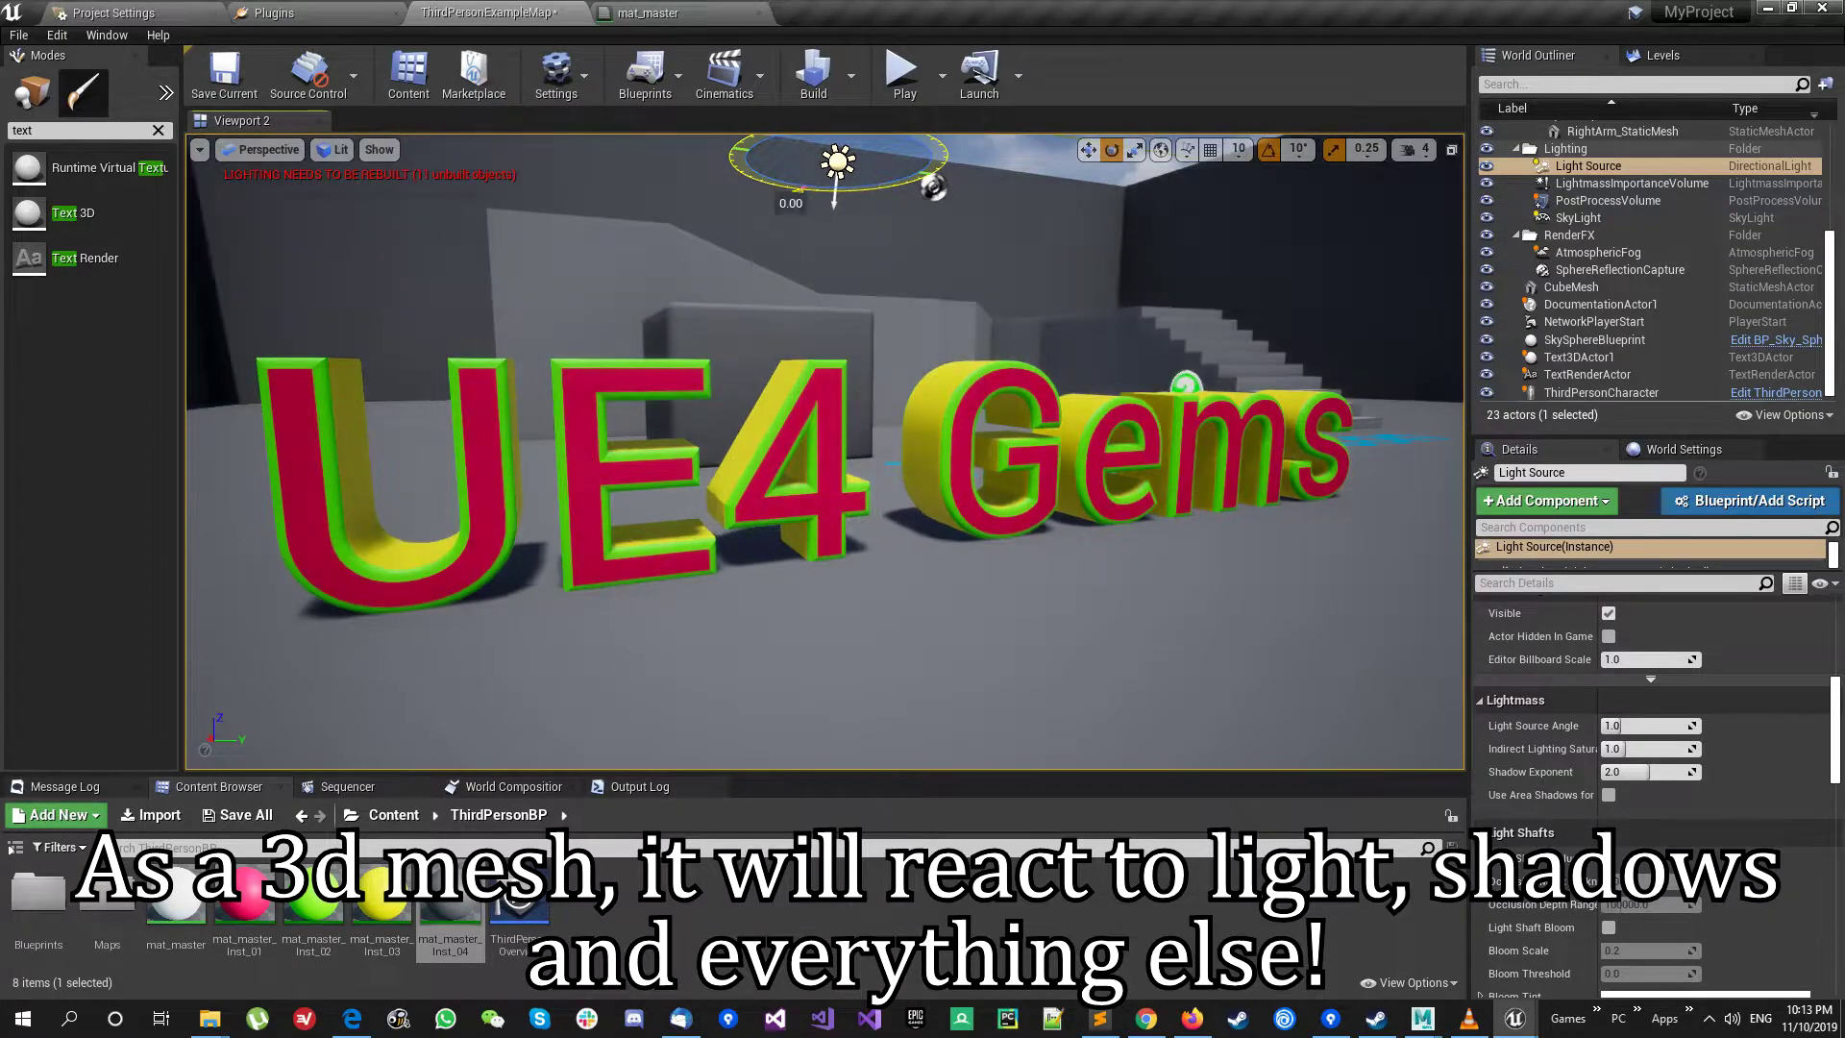
drag(759, 221, 759, 241)
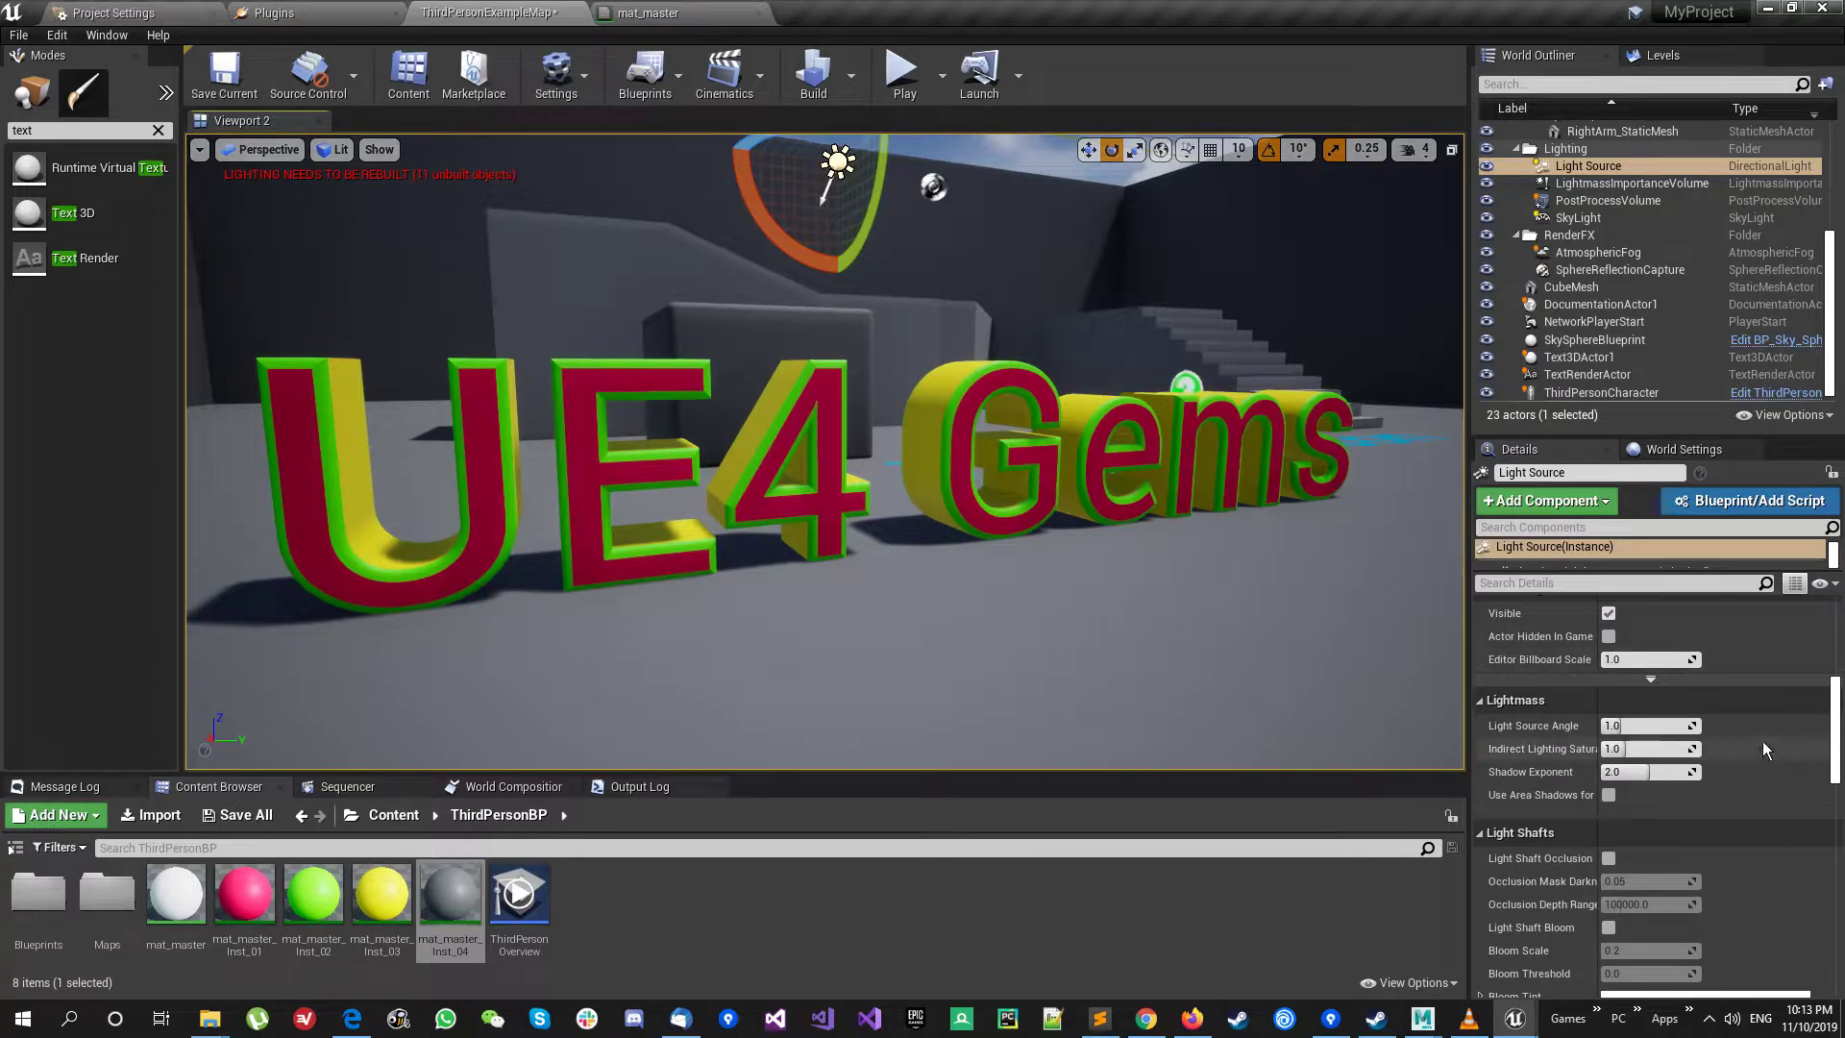
scroll(1762, 742, up, 2)
scroll(1698, 862, up, 5)
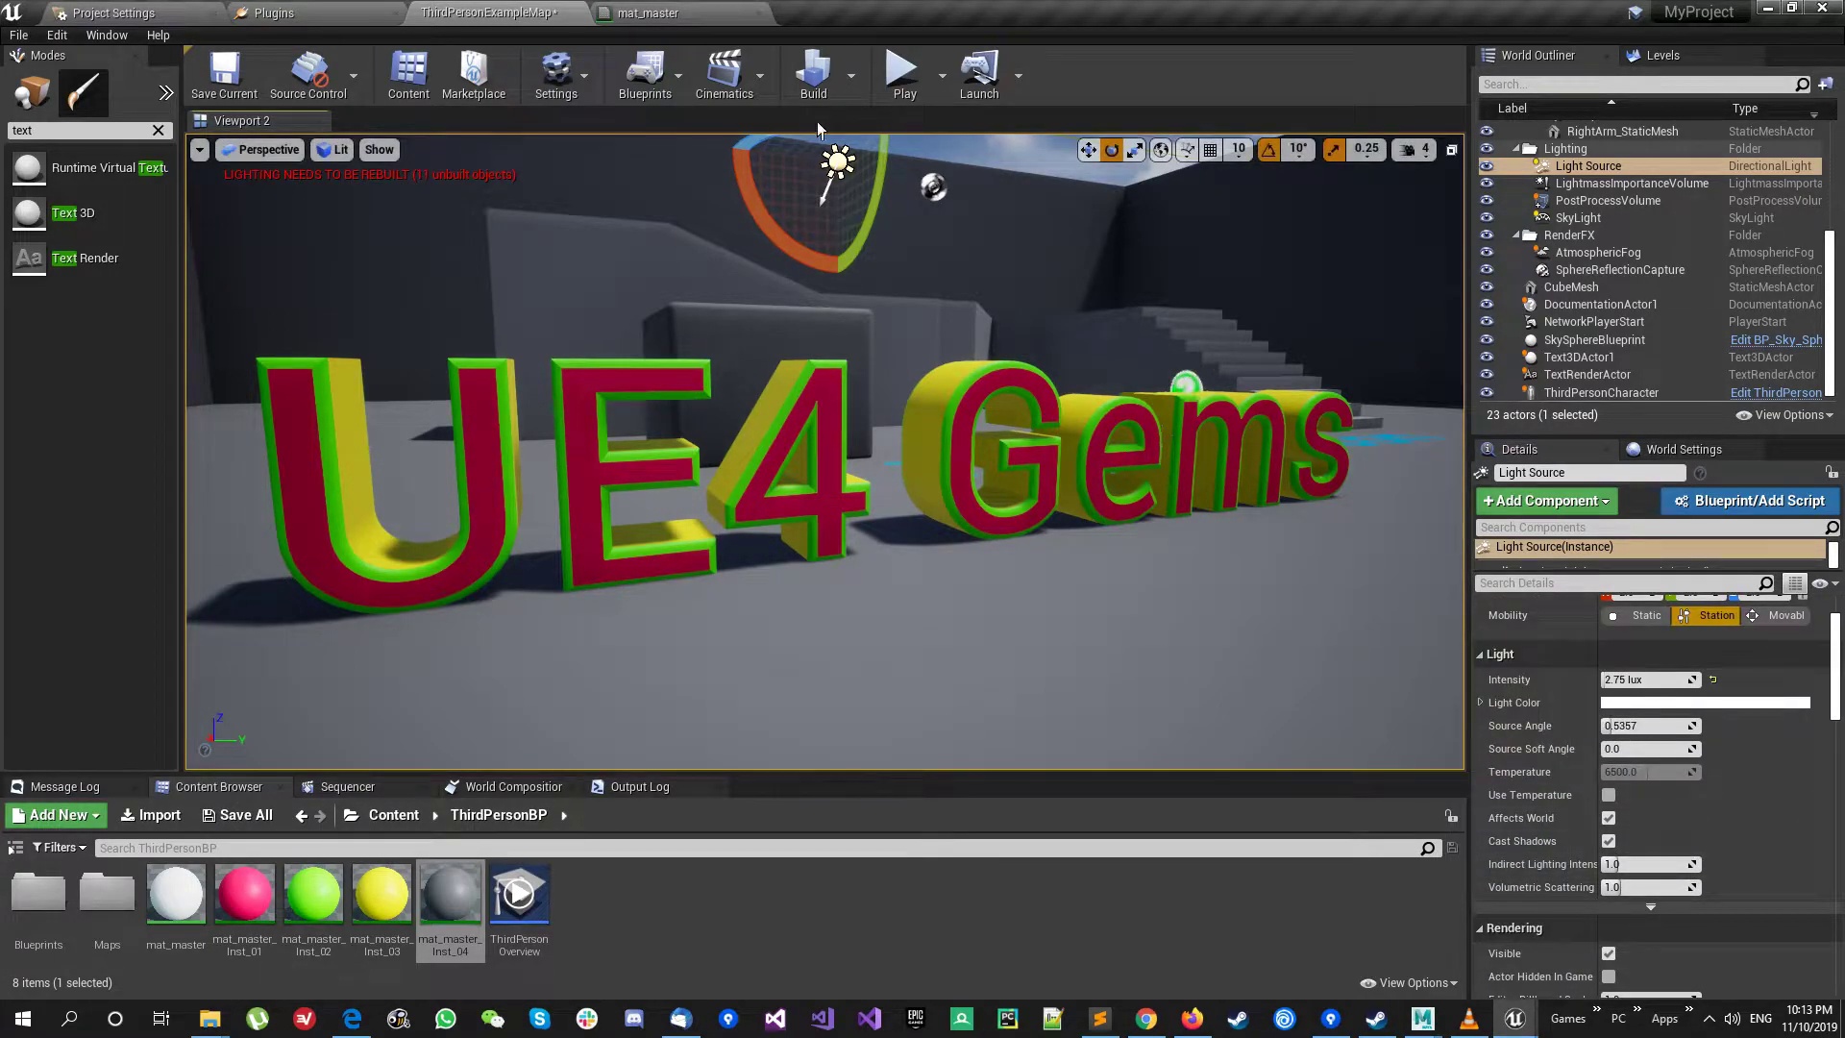
drag(877, 202, 869, 231)
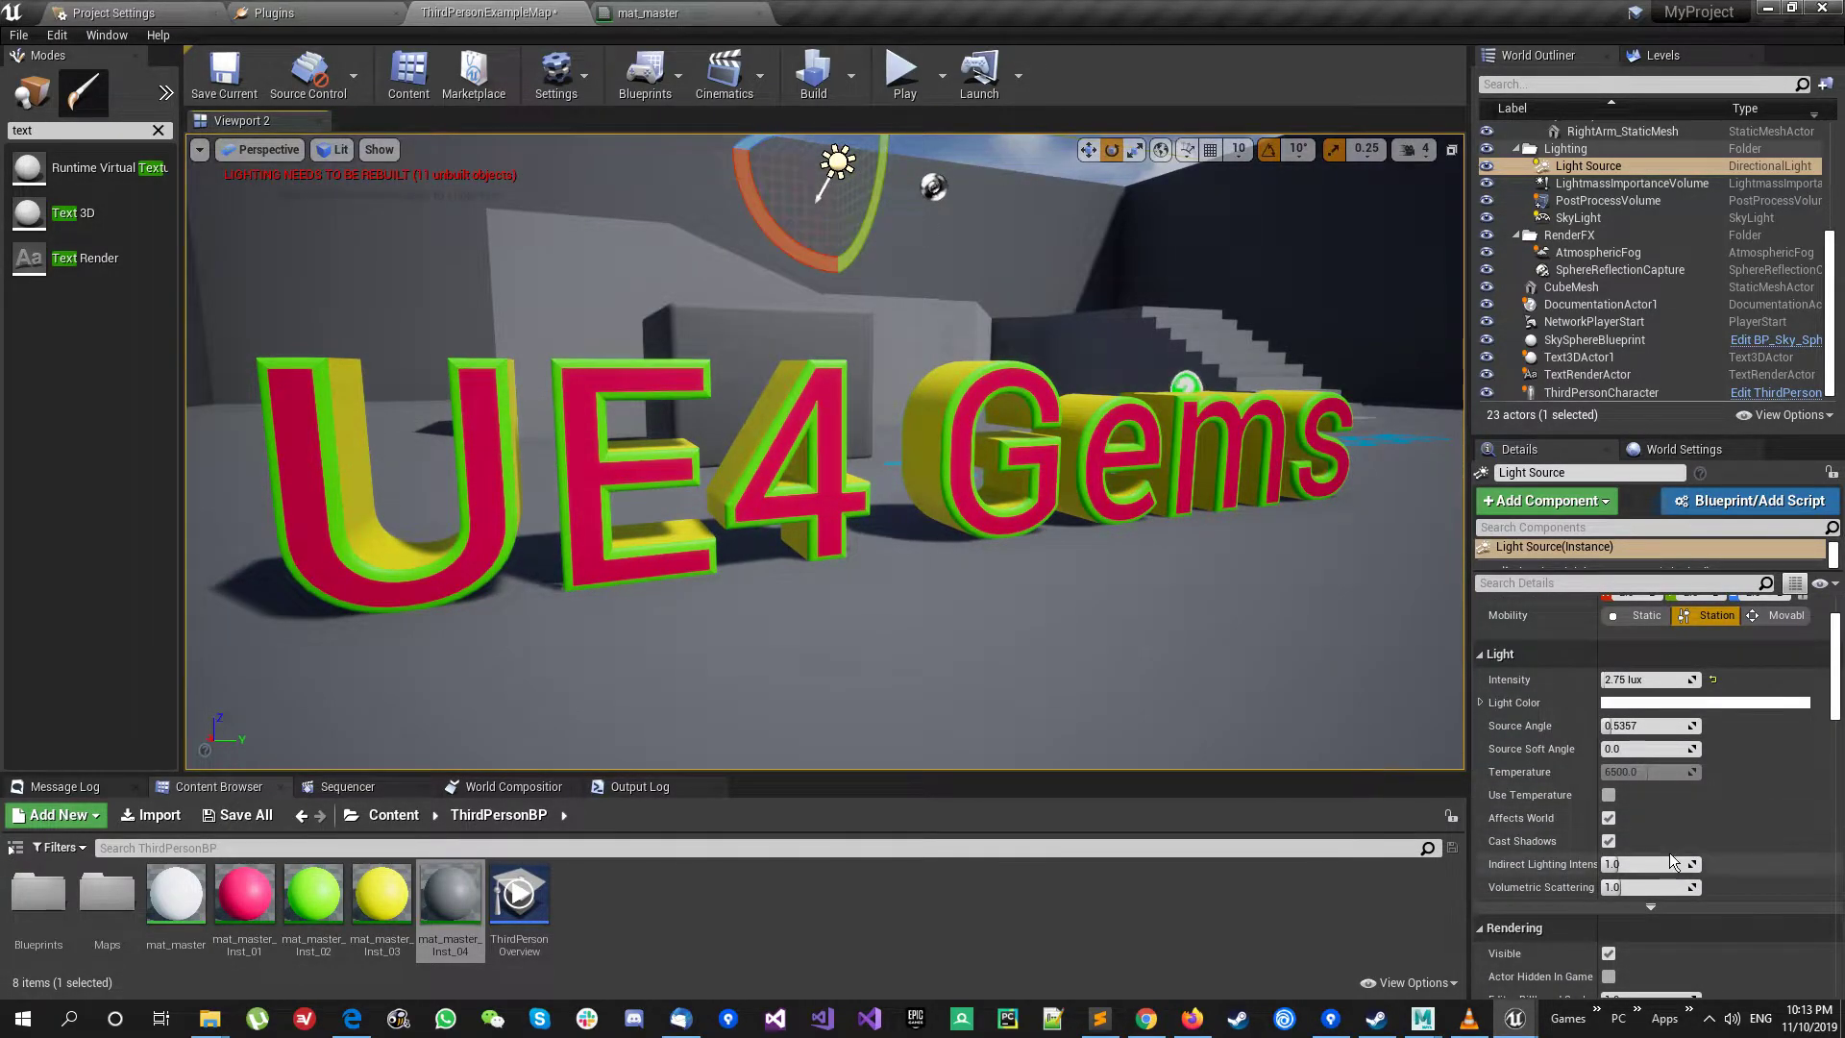
scroll(1669, 852, up, 2)
click(1121, 481)
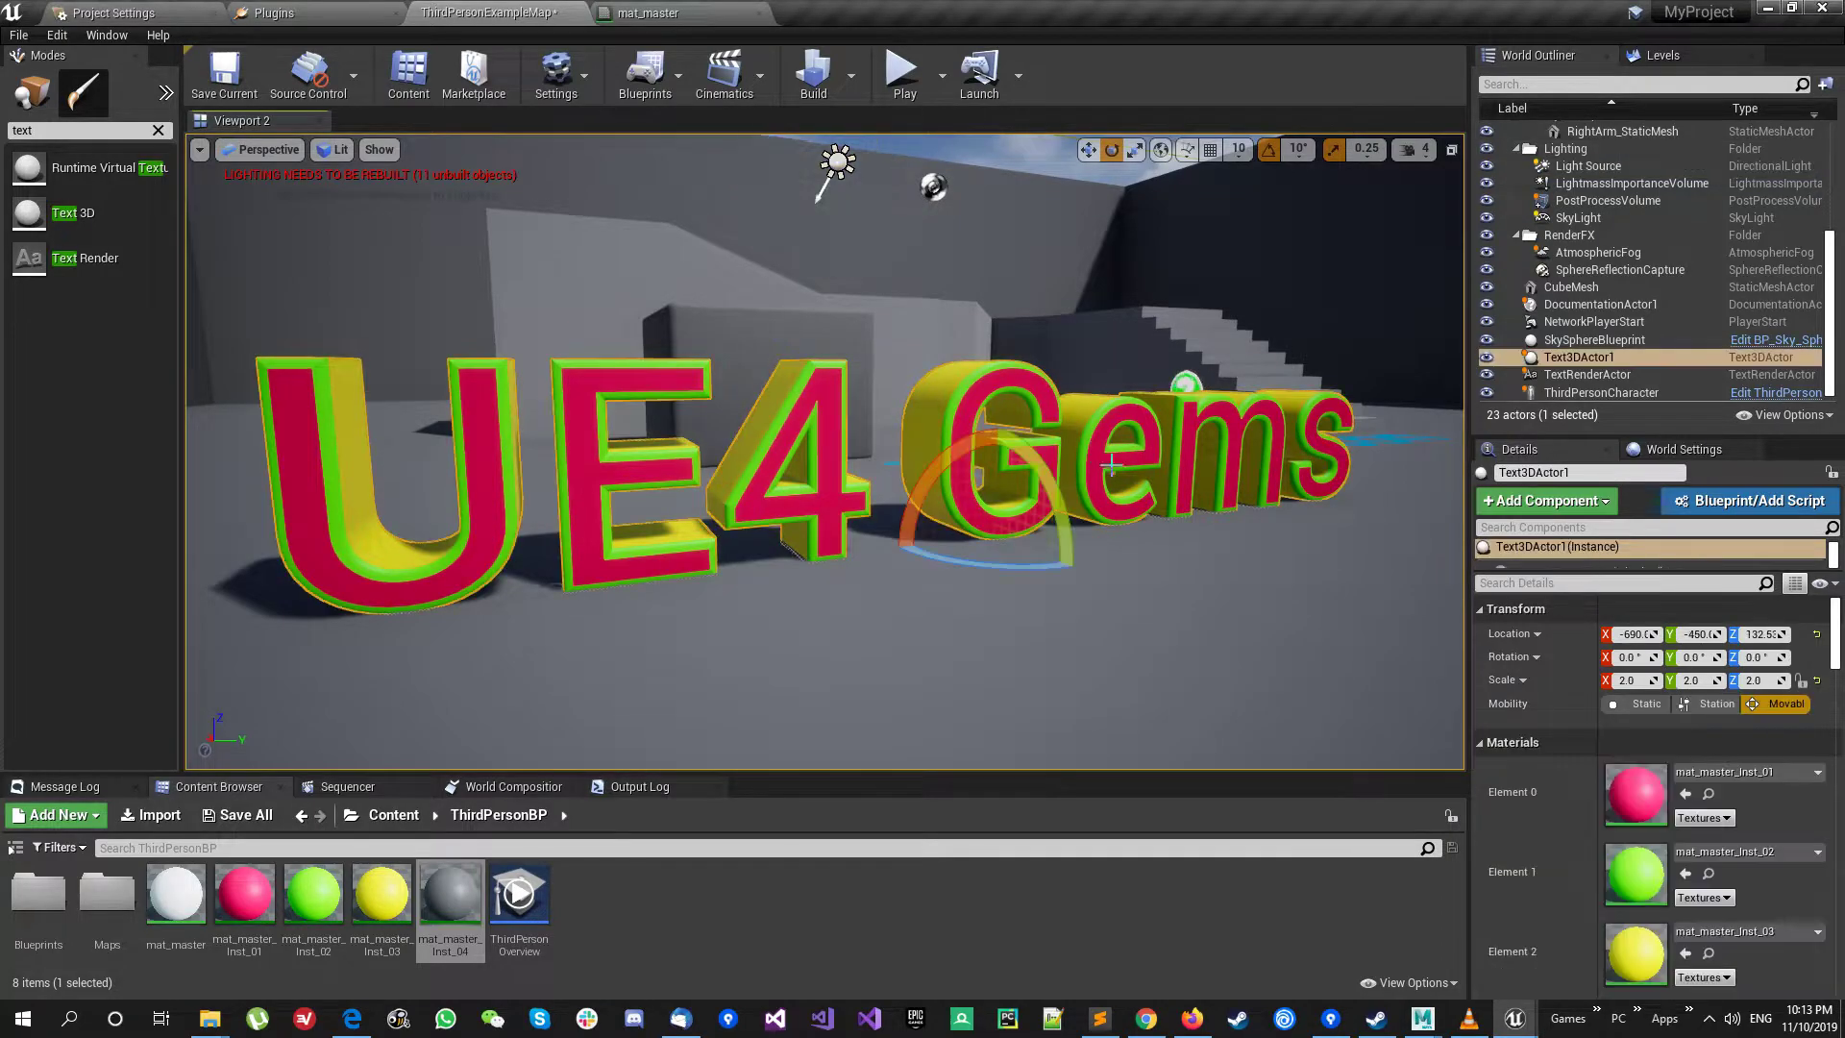
Step: Check the 3D text's Font picker, which offers nothing besides the default Roboto
scroll(1743, 865, down, 3)
scroll(1733, 851, down, 3)
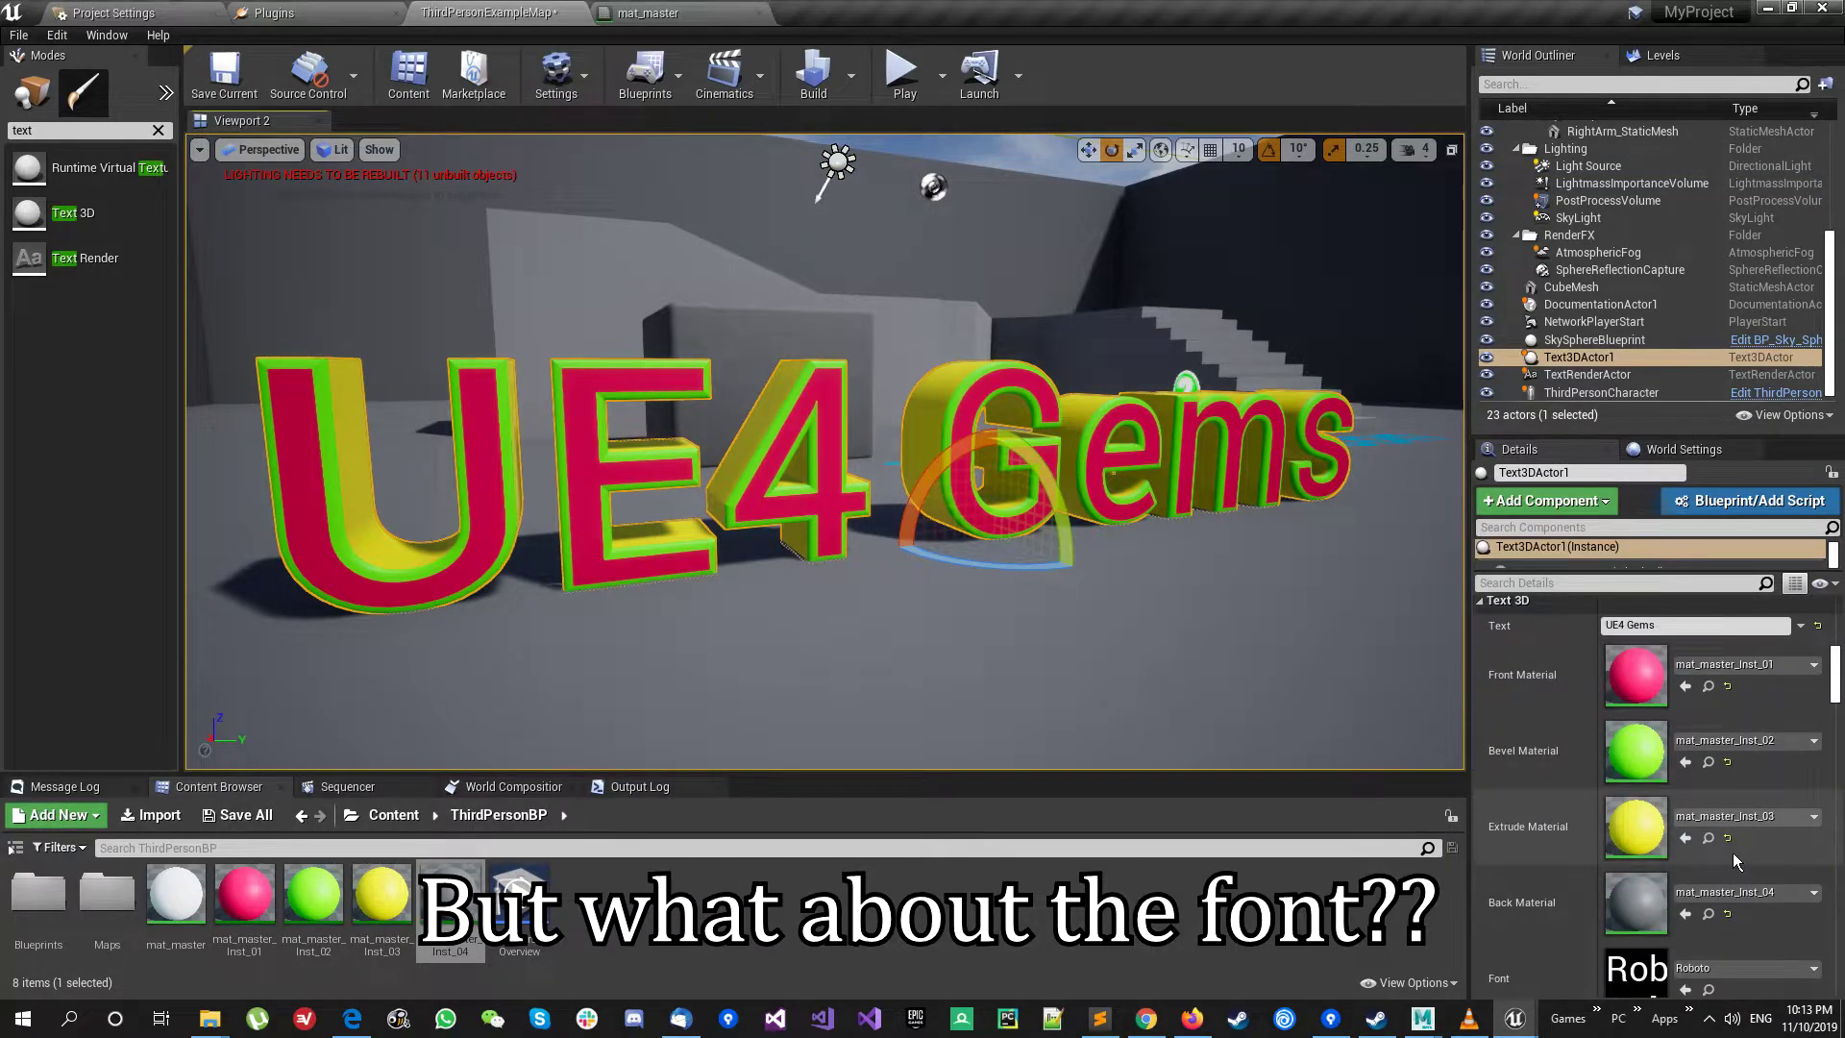
scroll(1732, 851, down, 3)
click(1725, 851)
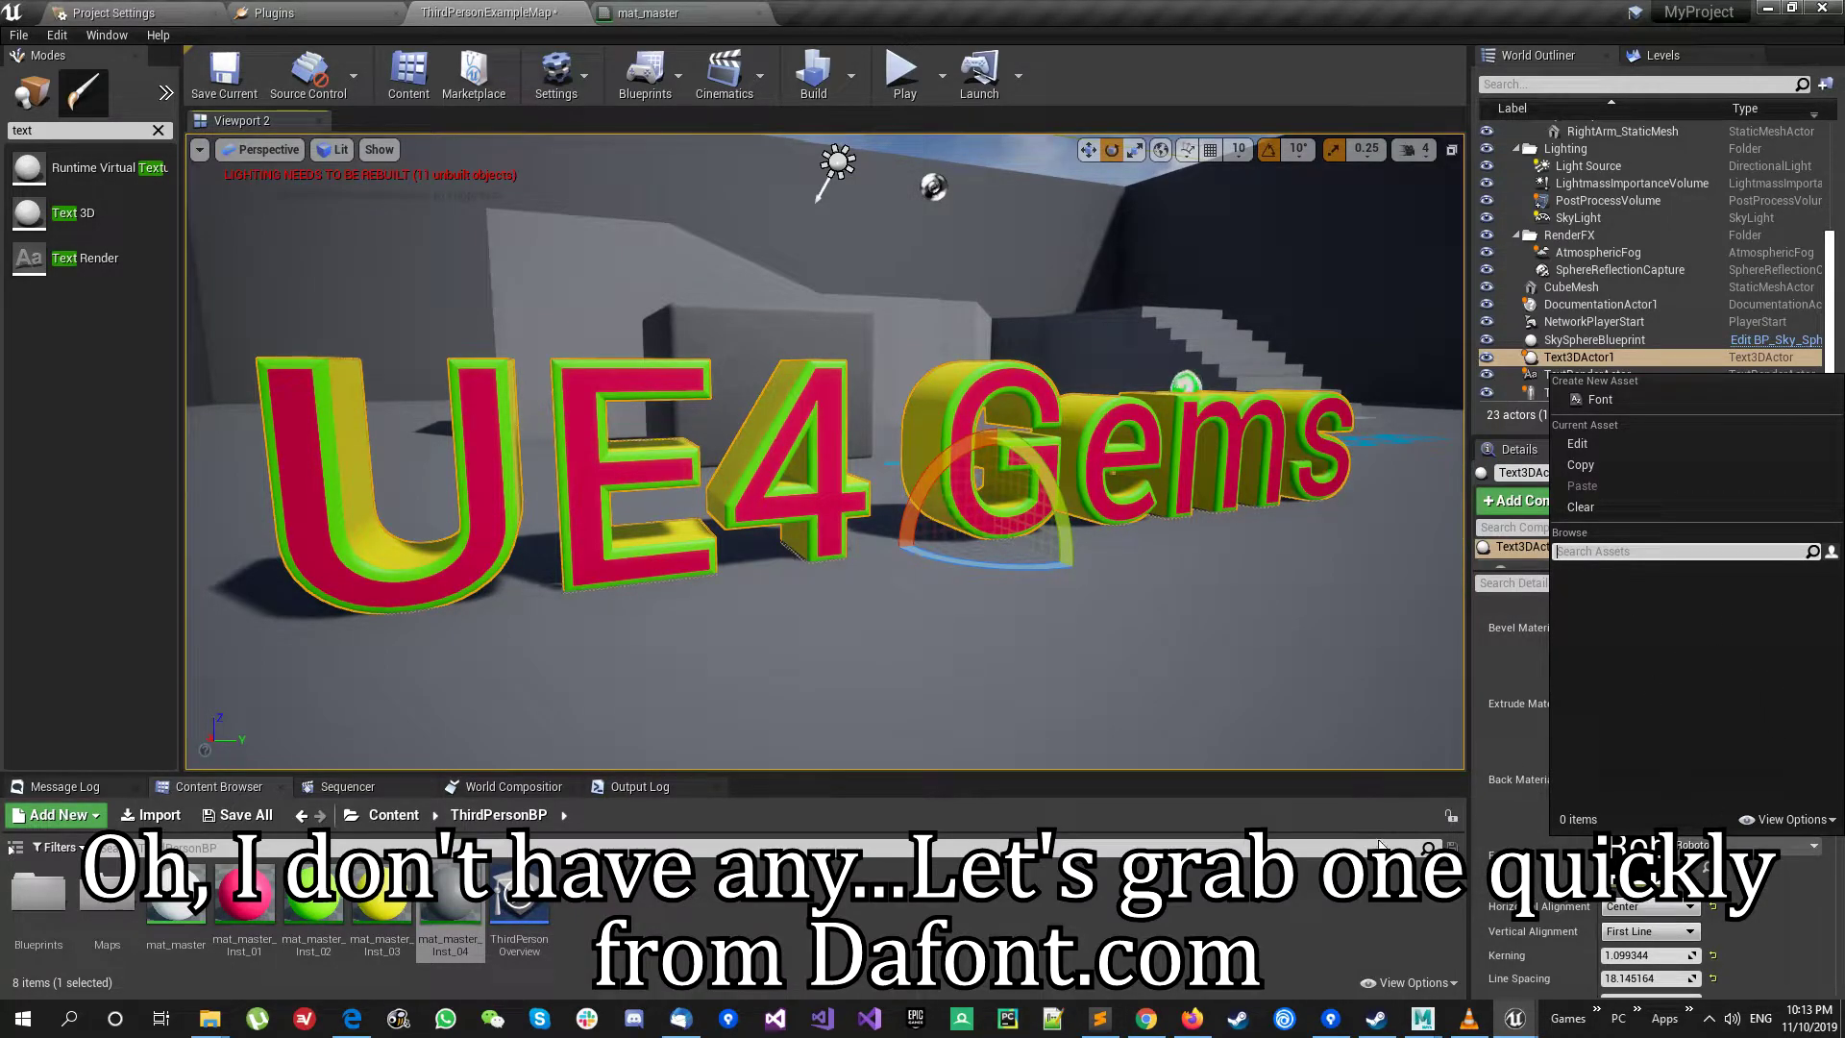
click(1326, 907)
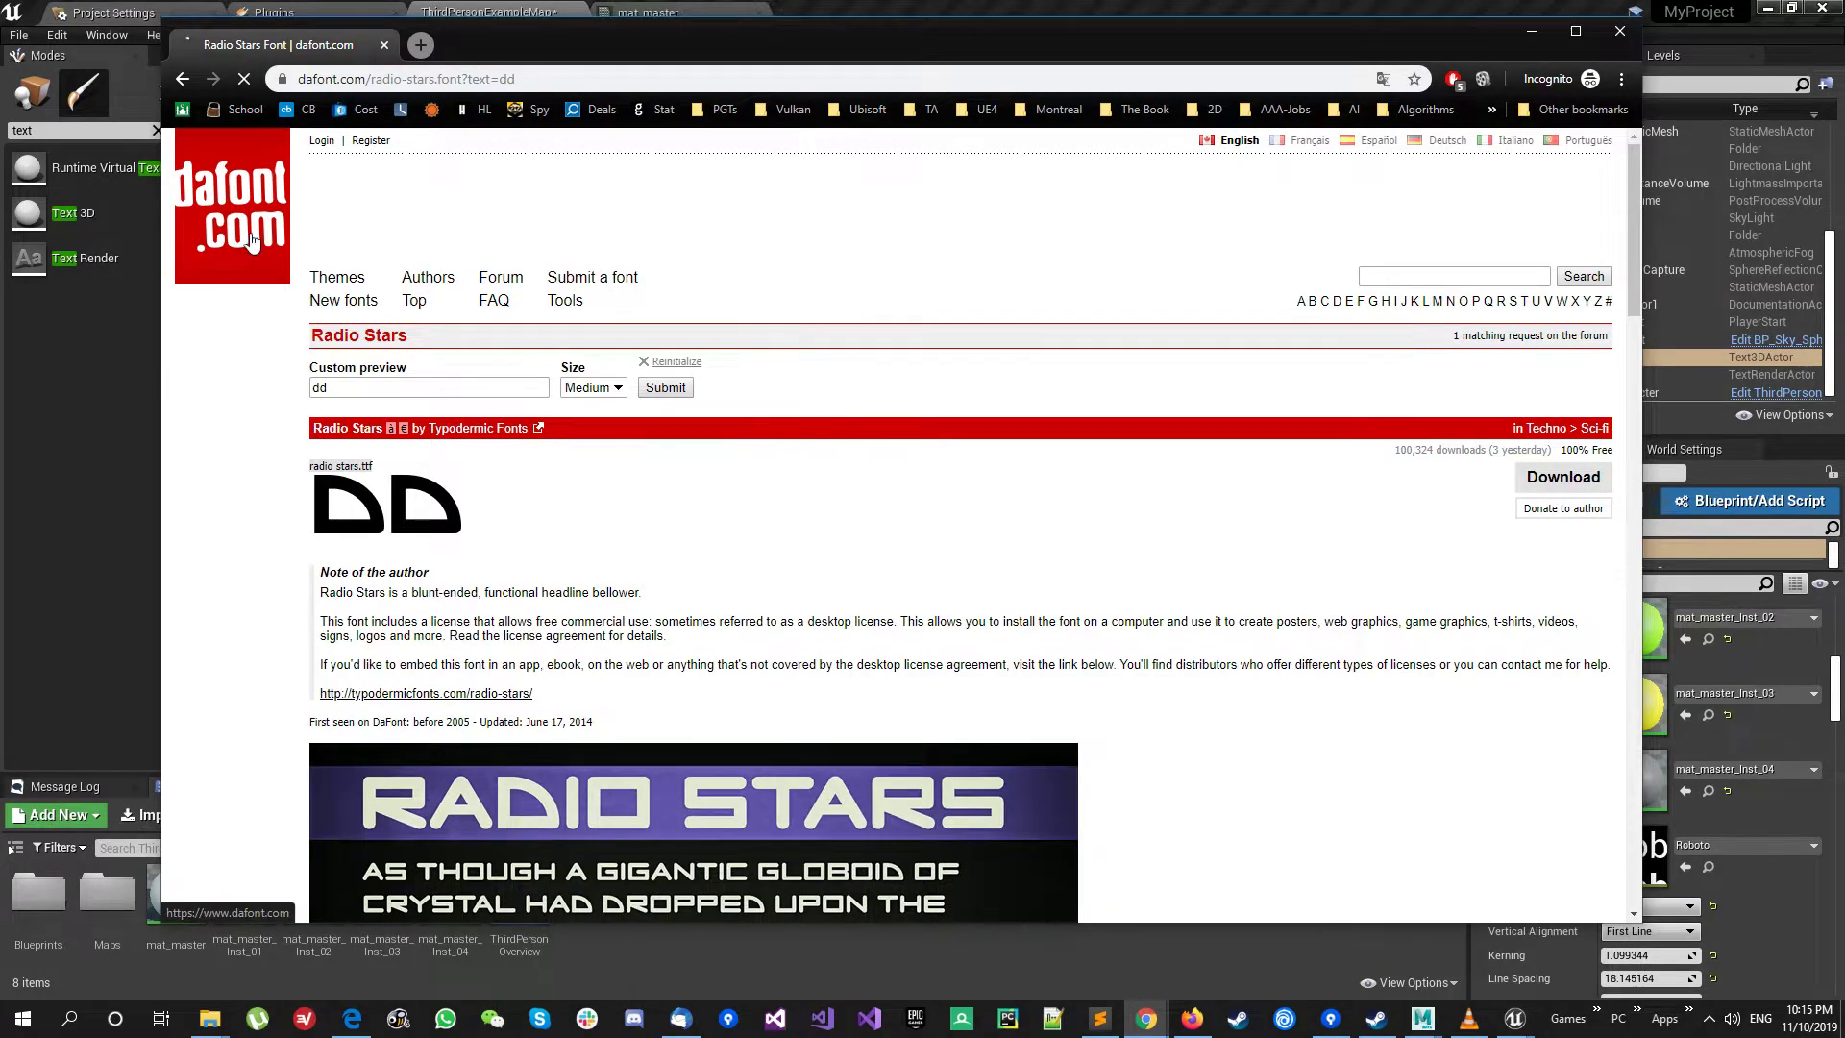
Step: Find the Madjoe font on the dafont.com home page and download madjoe.zip
click(251, 241)
scroll(845, 382, down, 5)
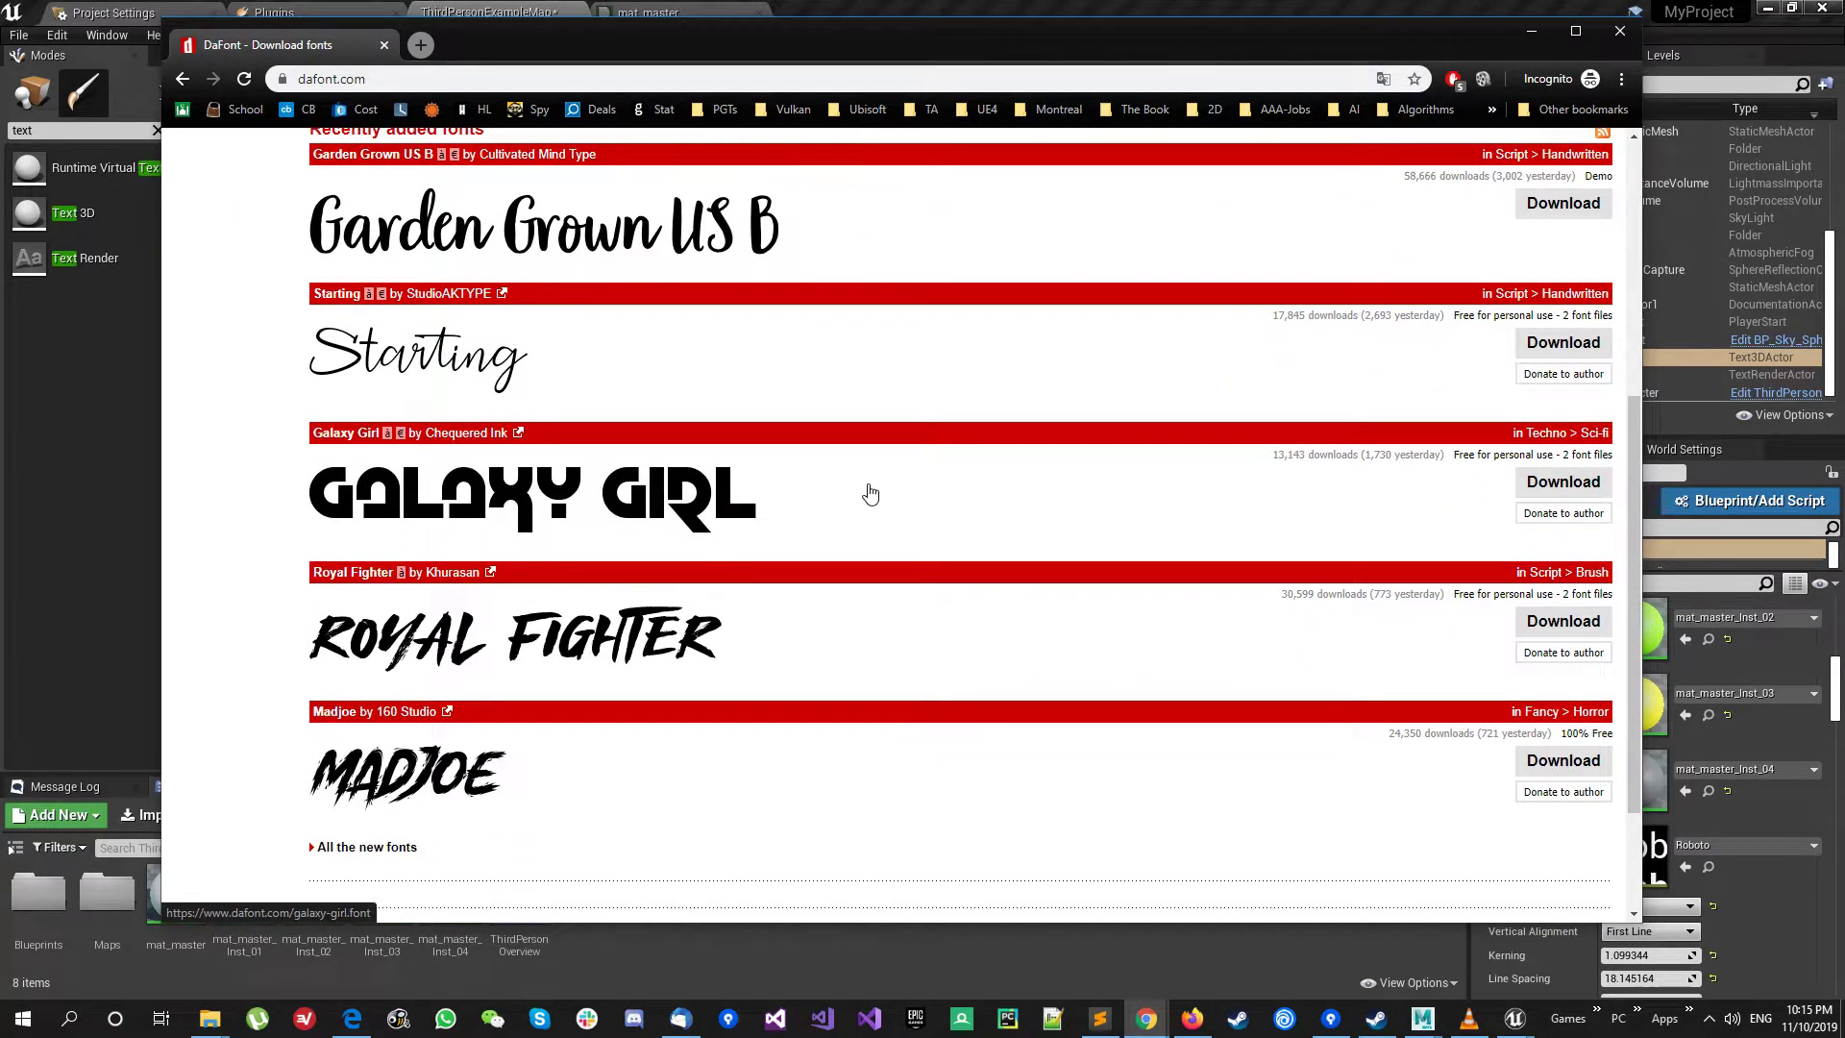
scroll(871, 494, down, 2)
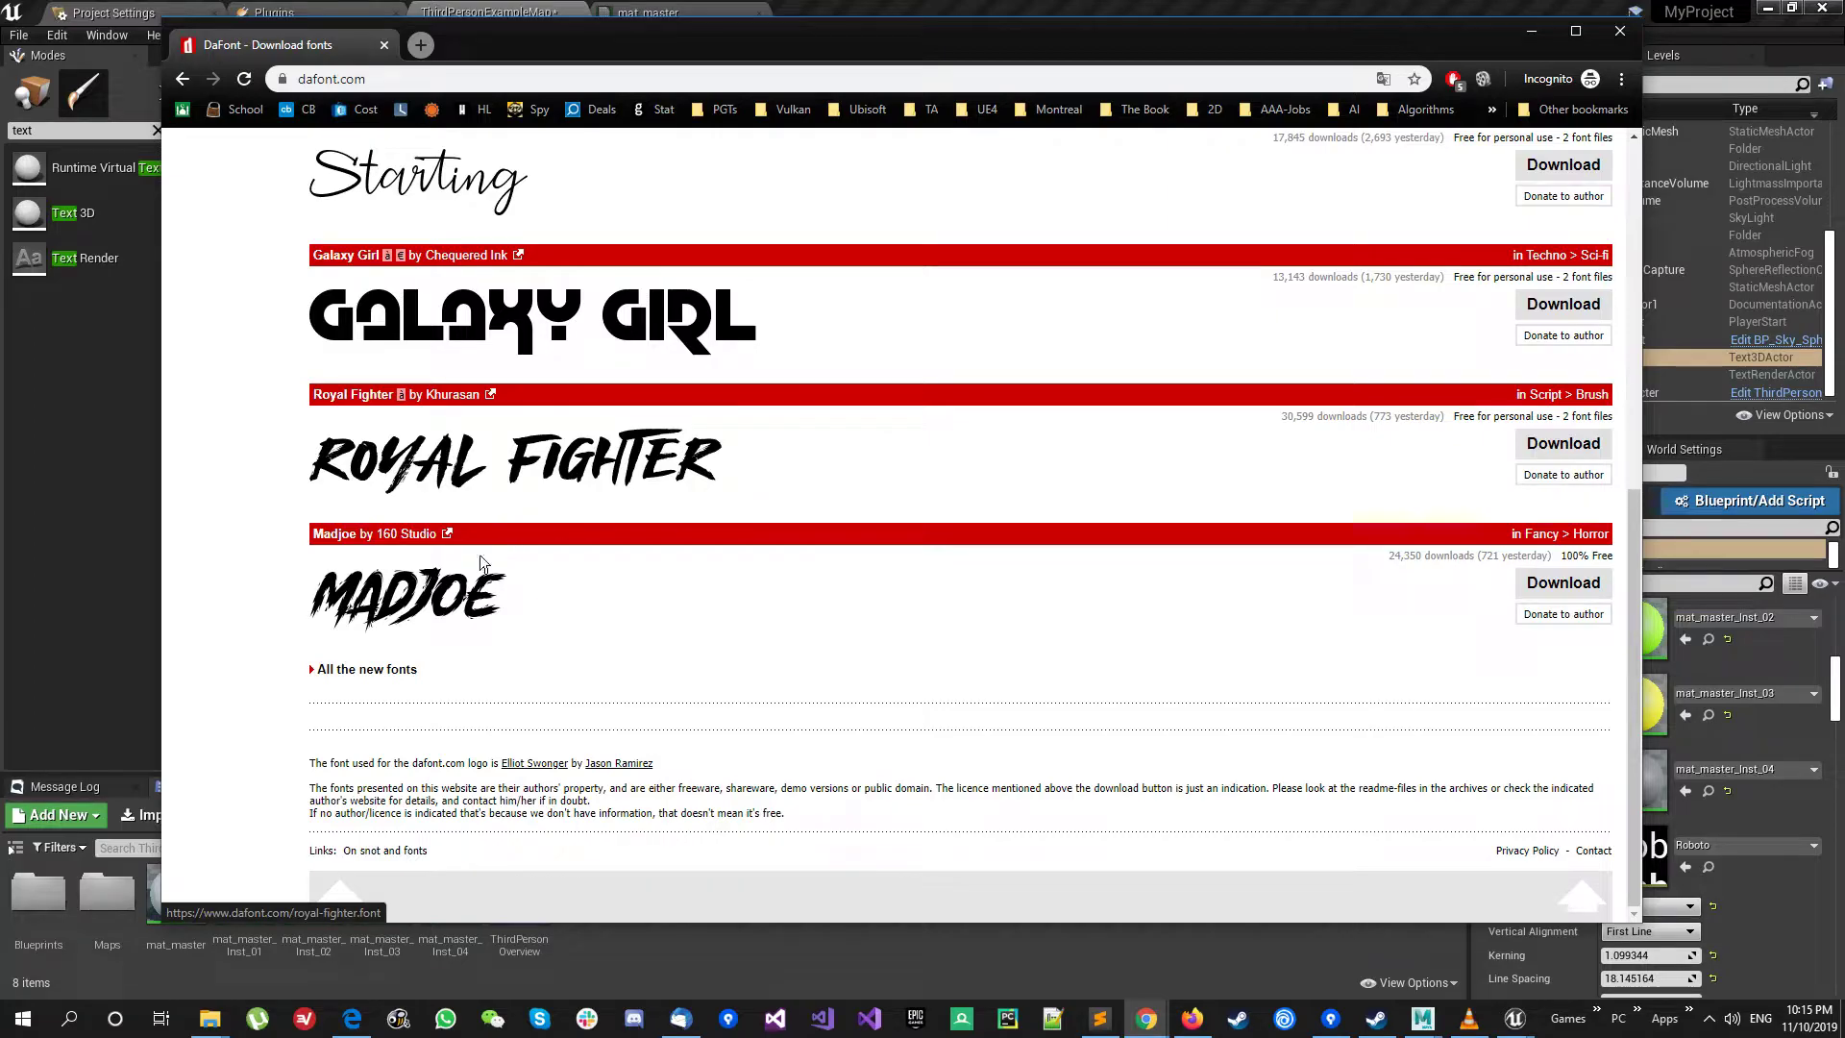
click(569, 619)
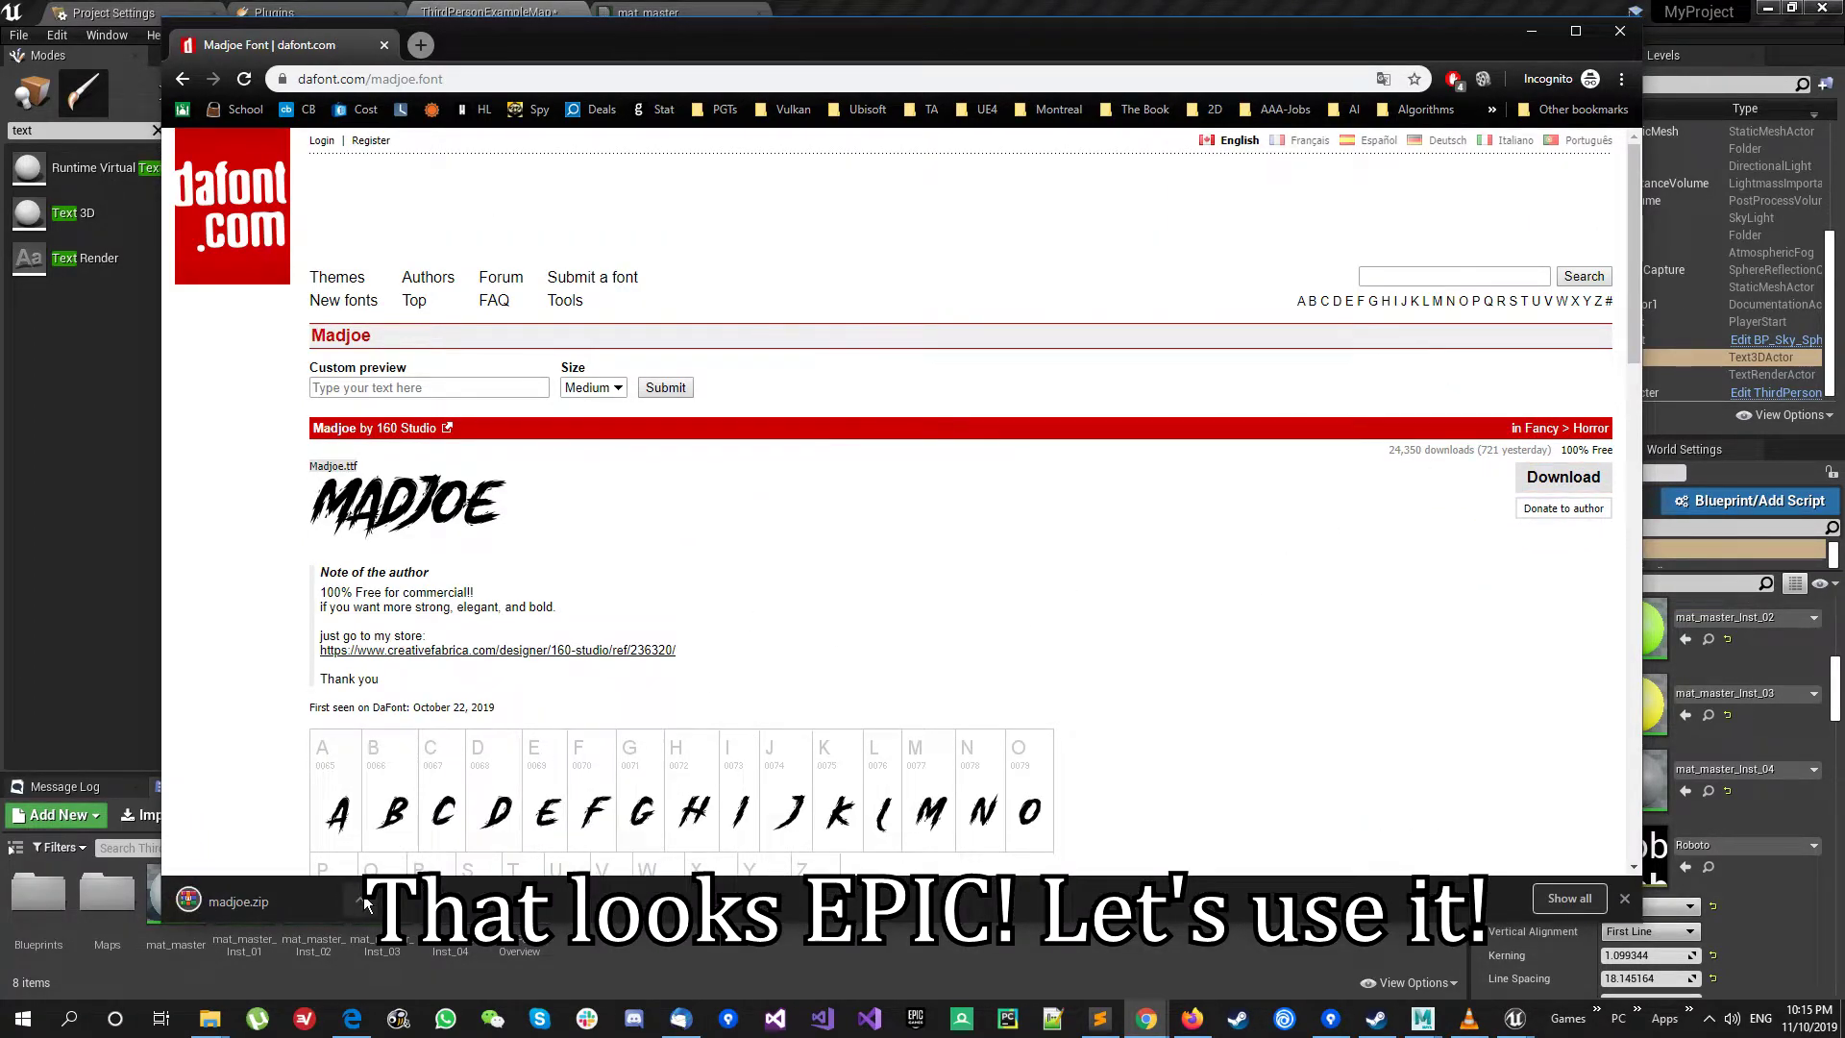
Step: Show madjoe.zip in its folder and select the extracted Madjoe.ttf
click(364, 901)
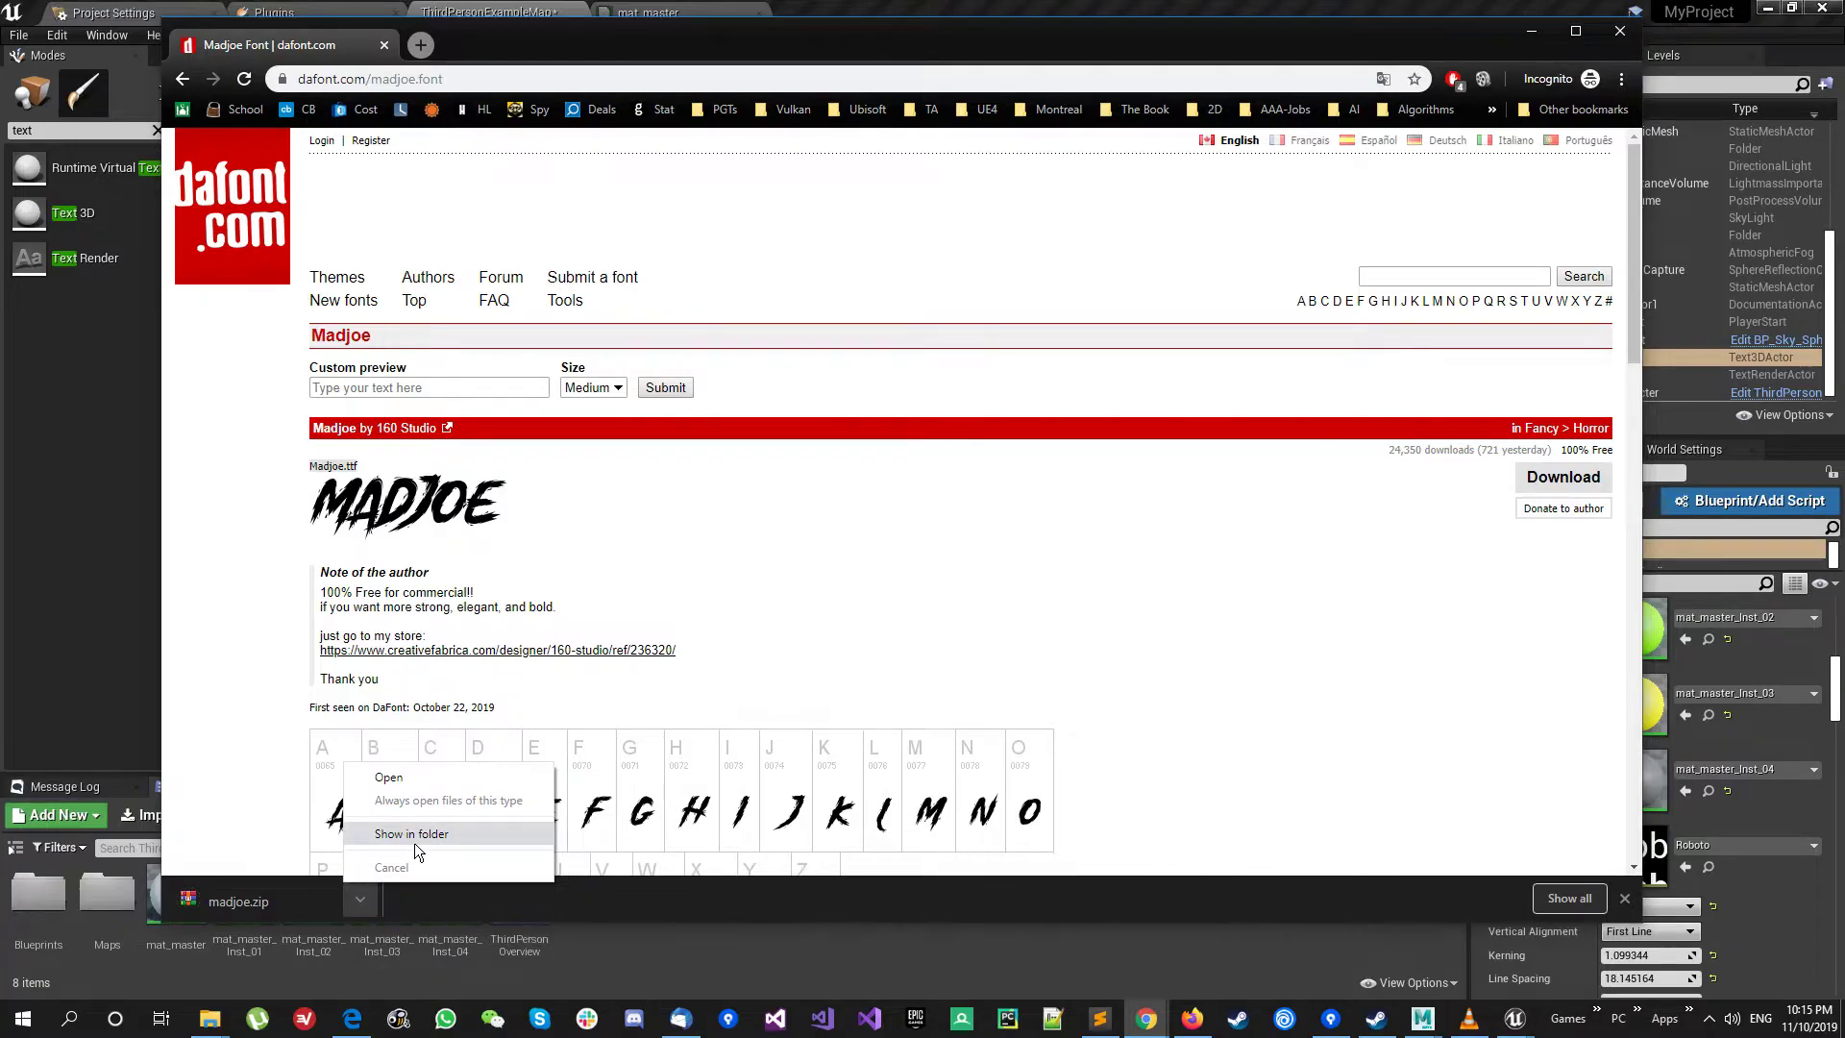
click(416, 834)
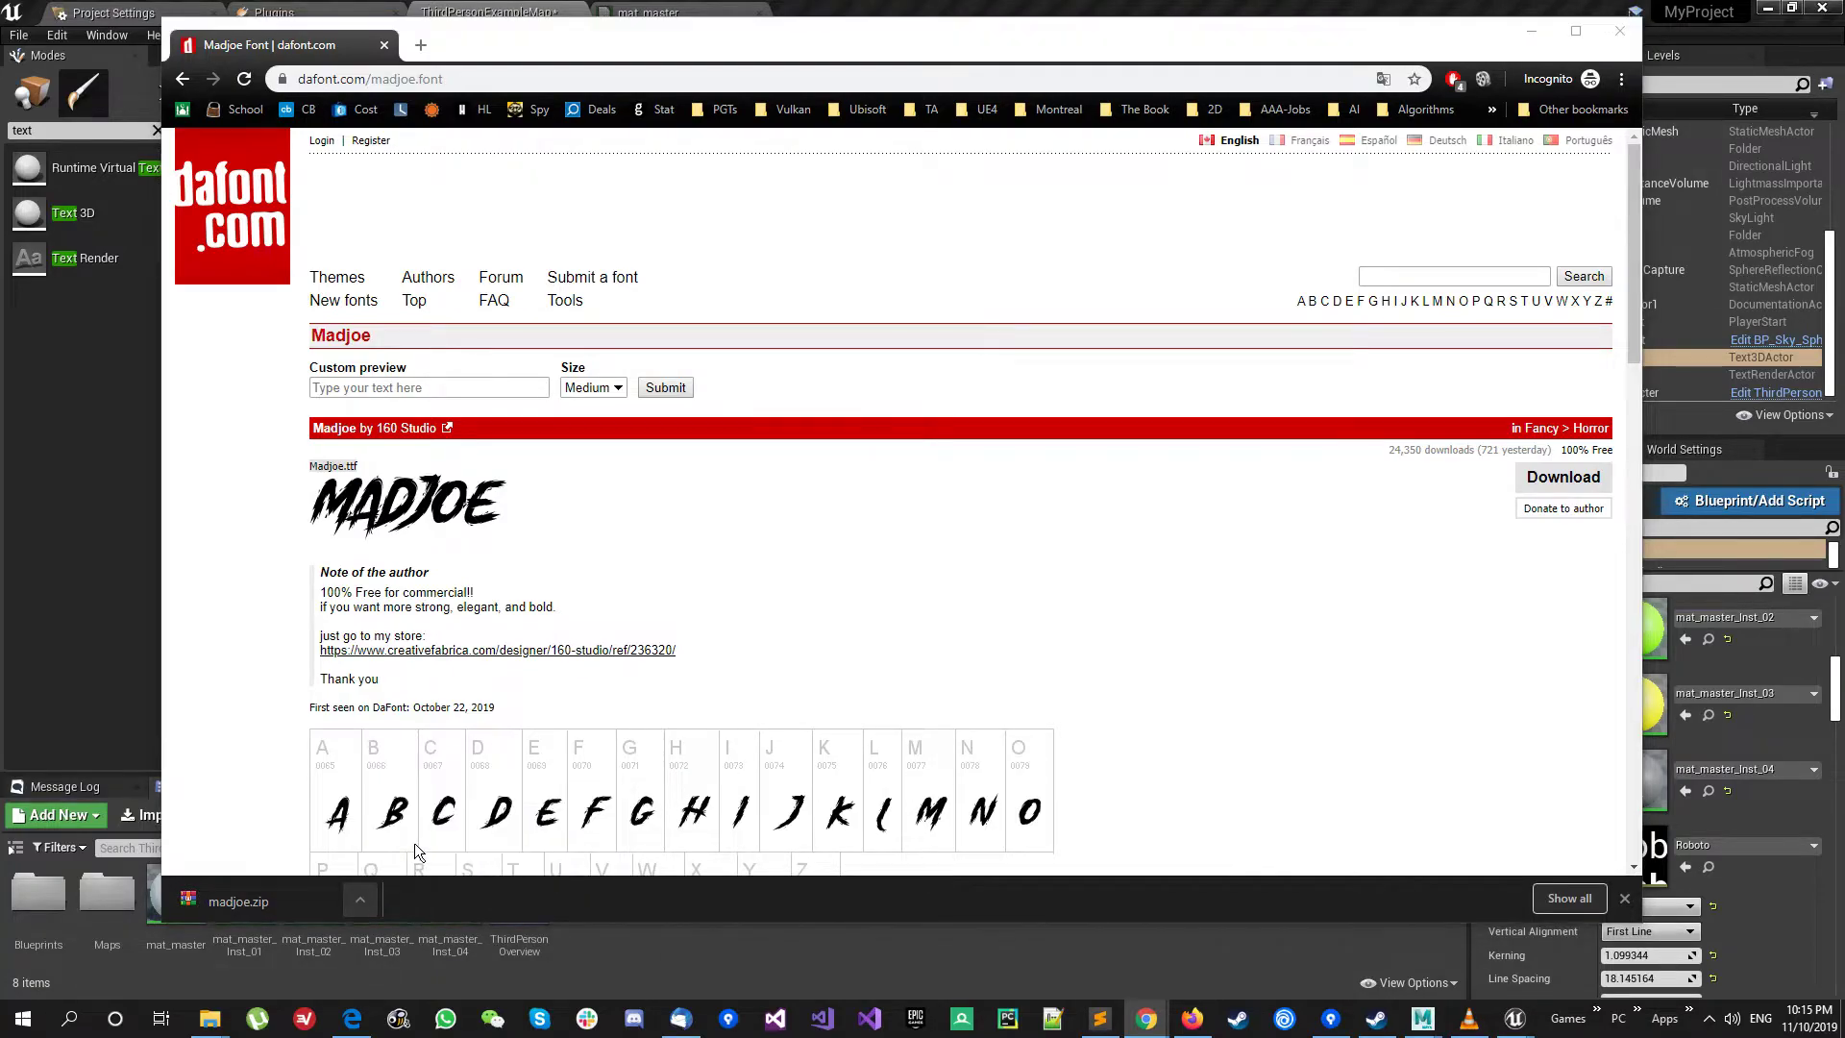
click(1069, 242)
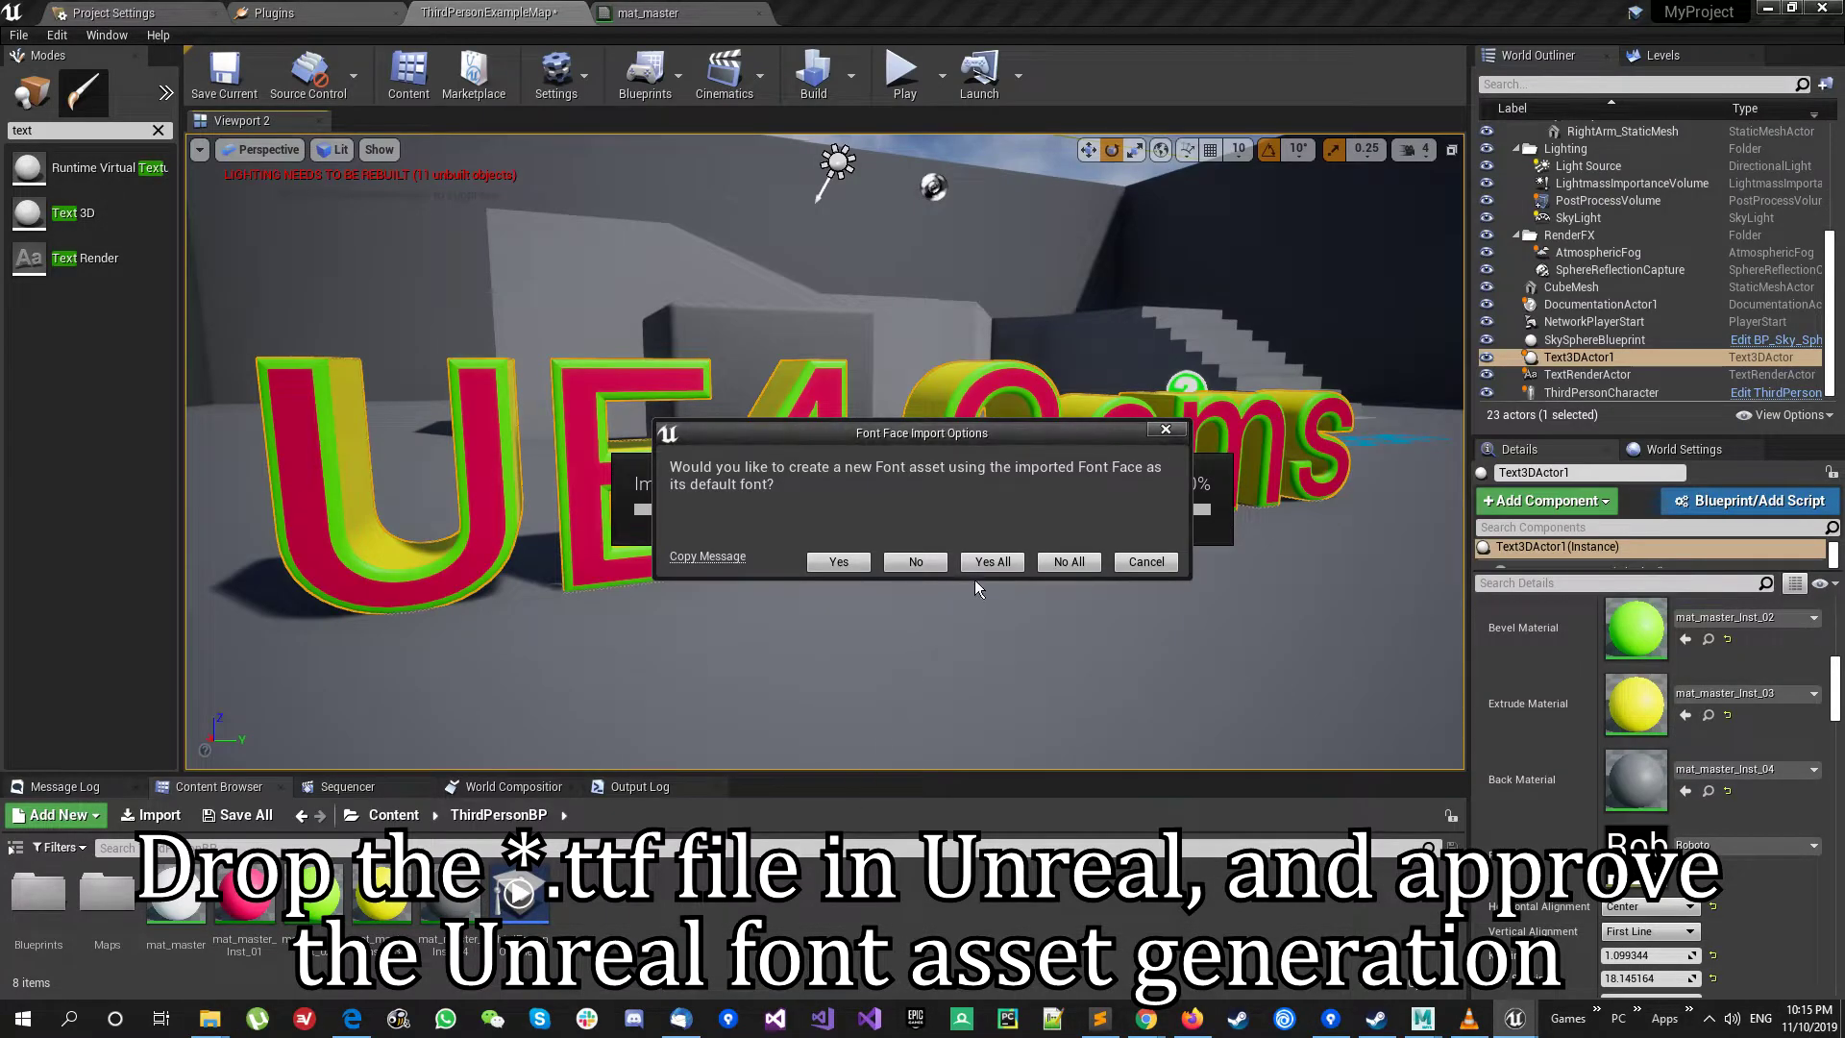
Step: Create Madjoe and Madjoe_Font assets from Madjoe.ttf in ThirdPersonBP and save all
click(974, 579)
click(894, 920)
key(ctrl+shift+s)
click(1105, 684)
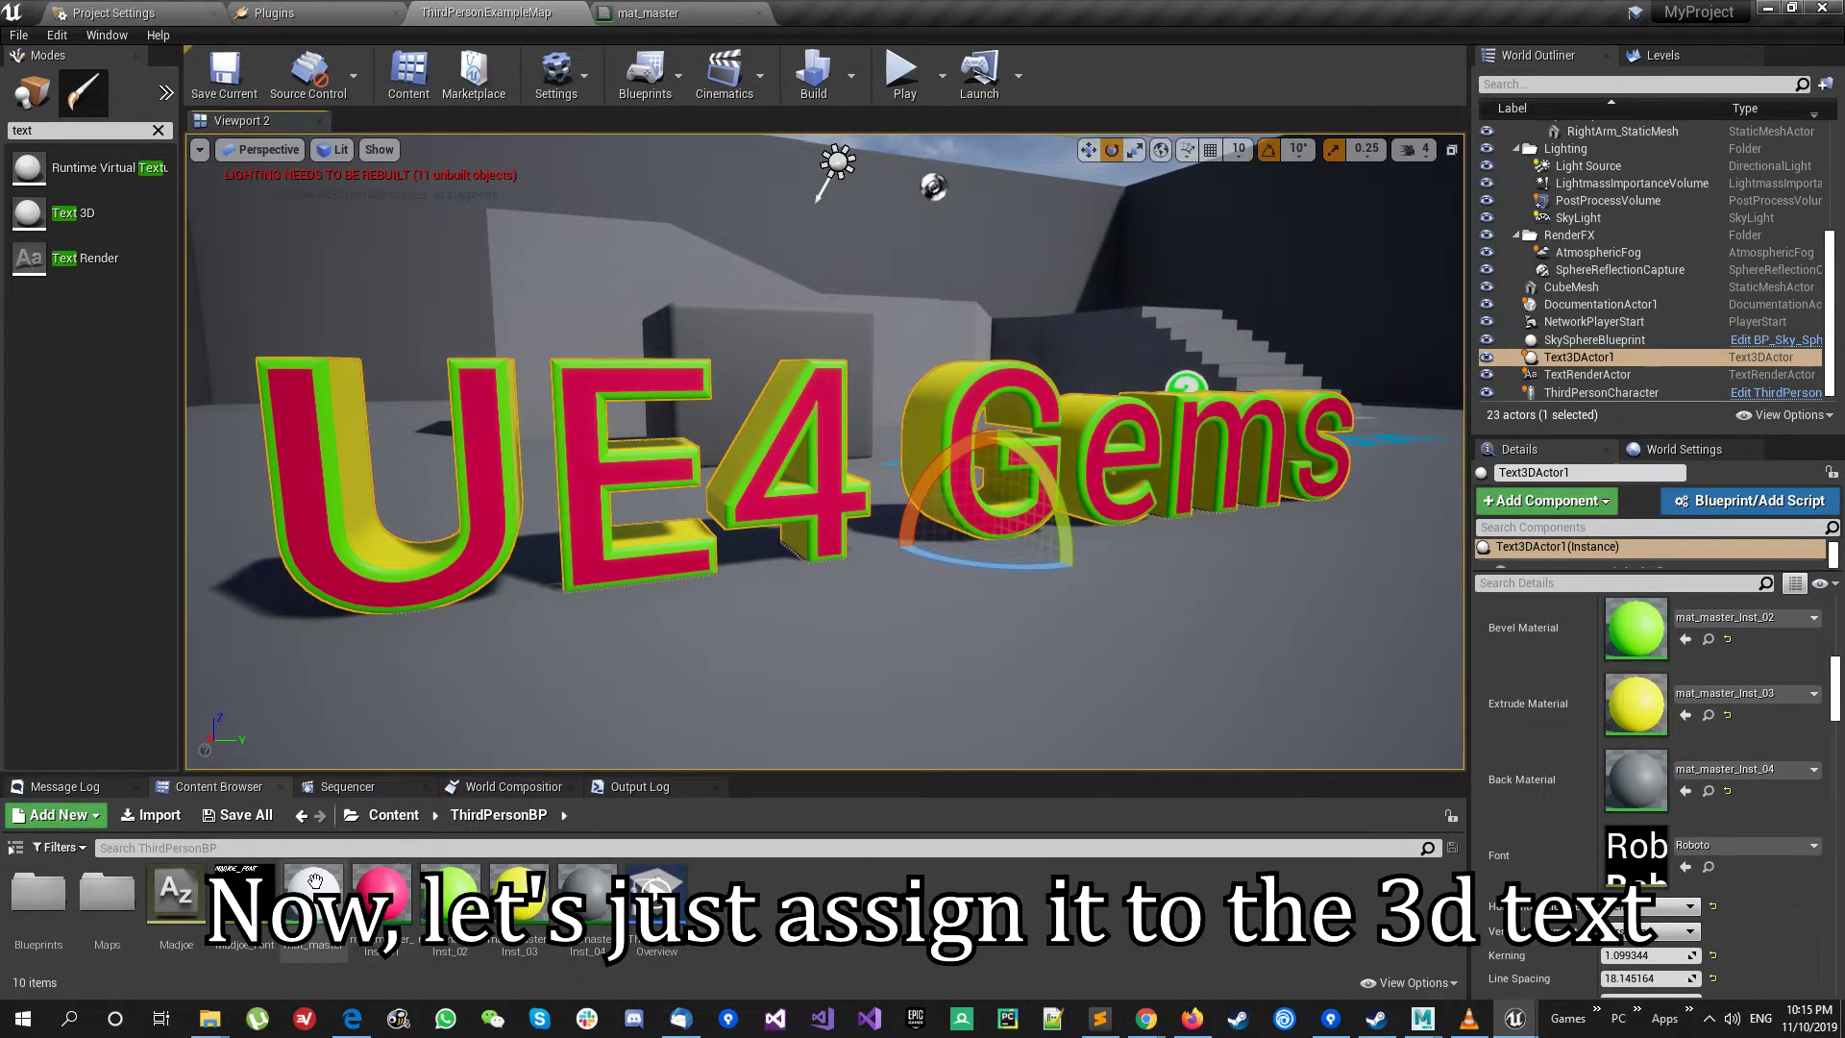
Step: Set the 3D text's Font to Madjoe_Font and frame the old text render actor in the viewport
click(1683, 866)
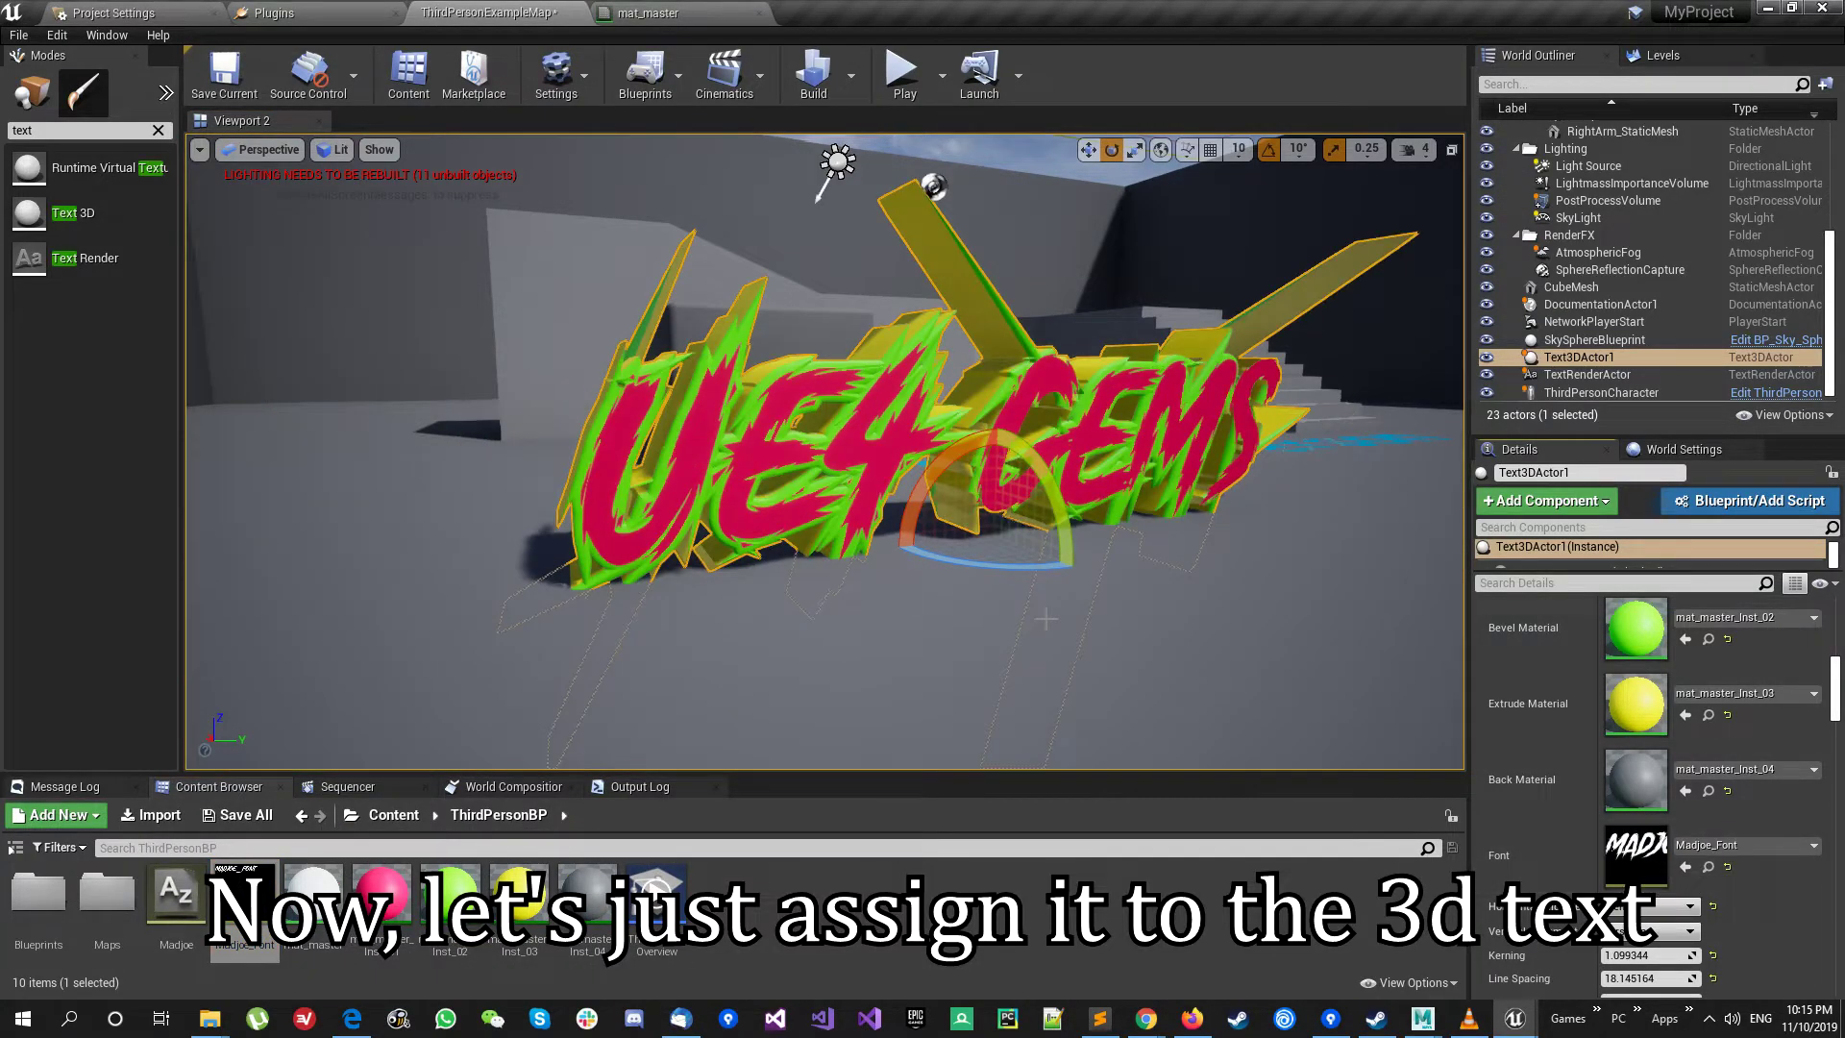
double_click(1587, 374)
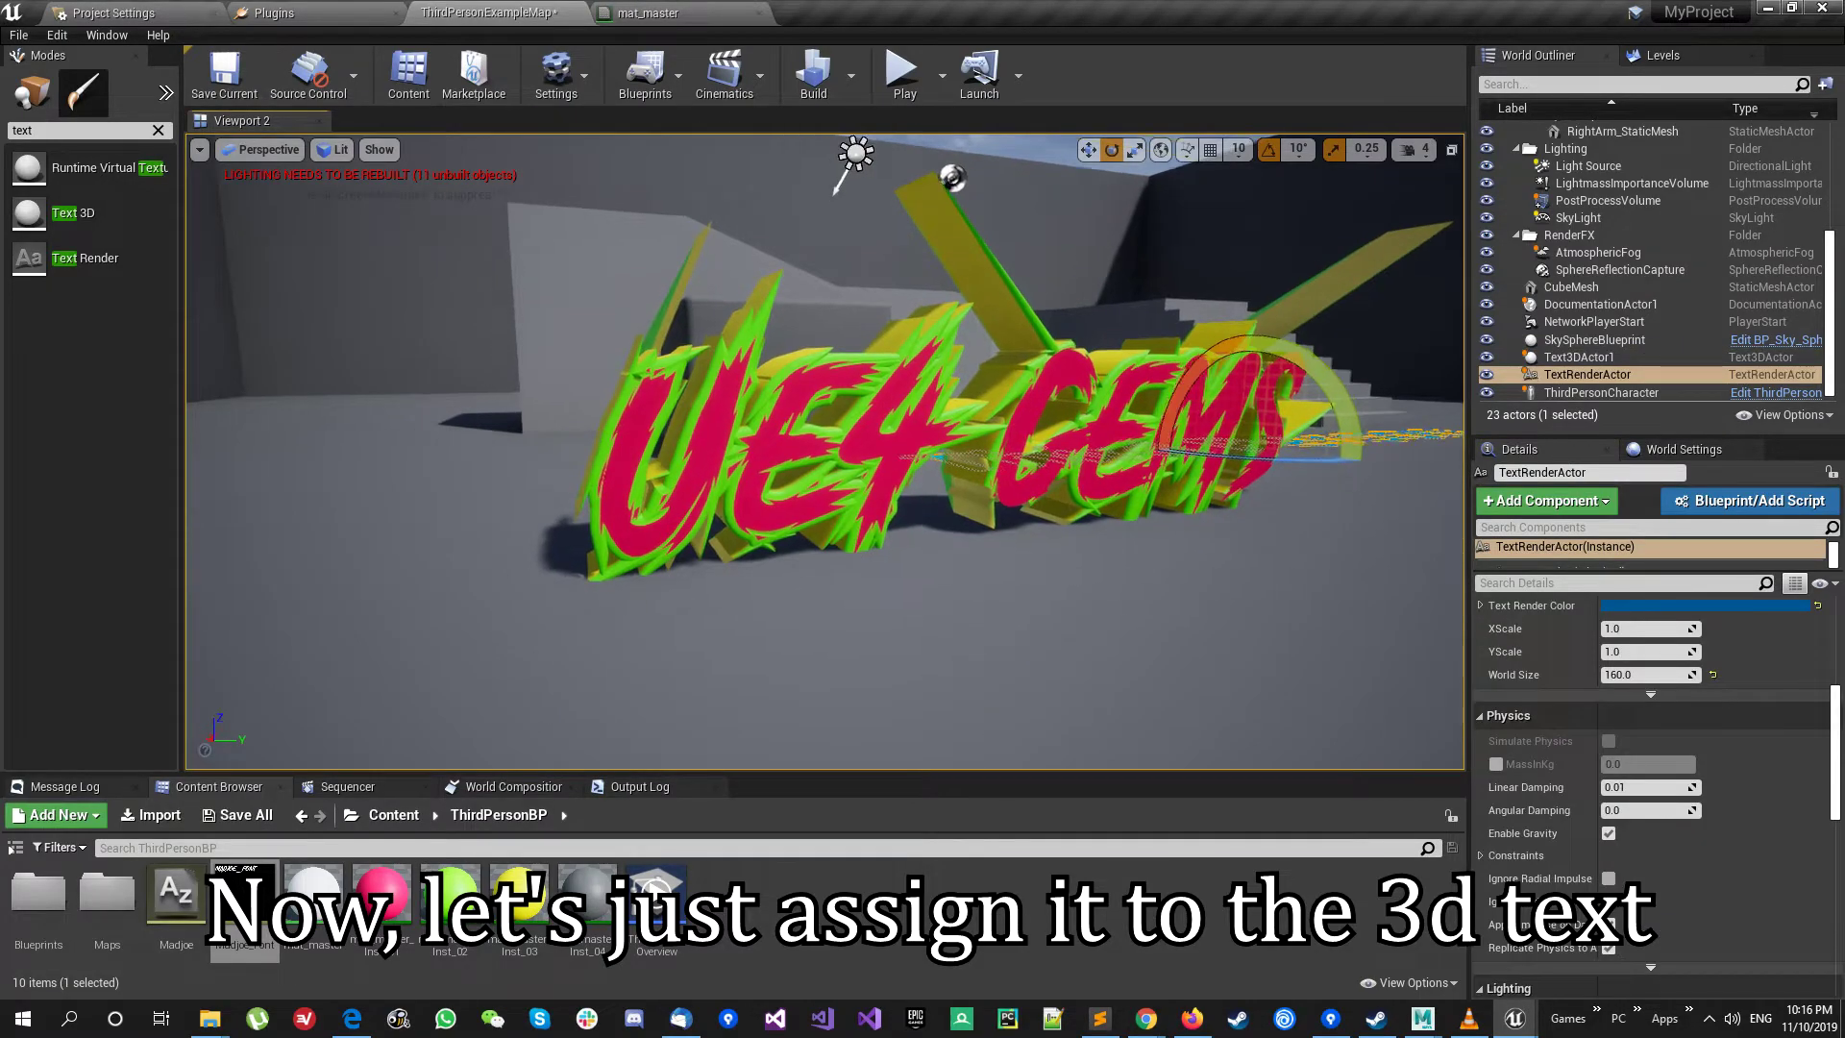
click(1013, 269)
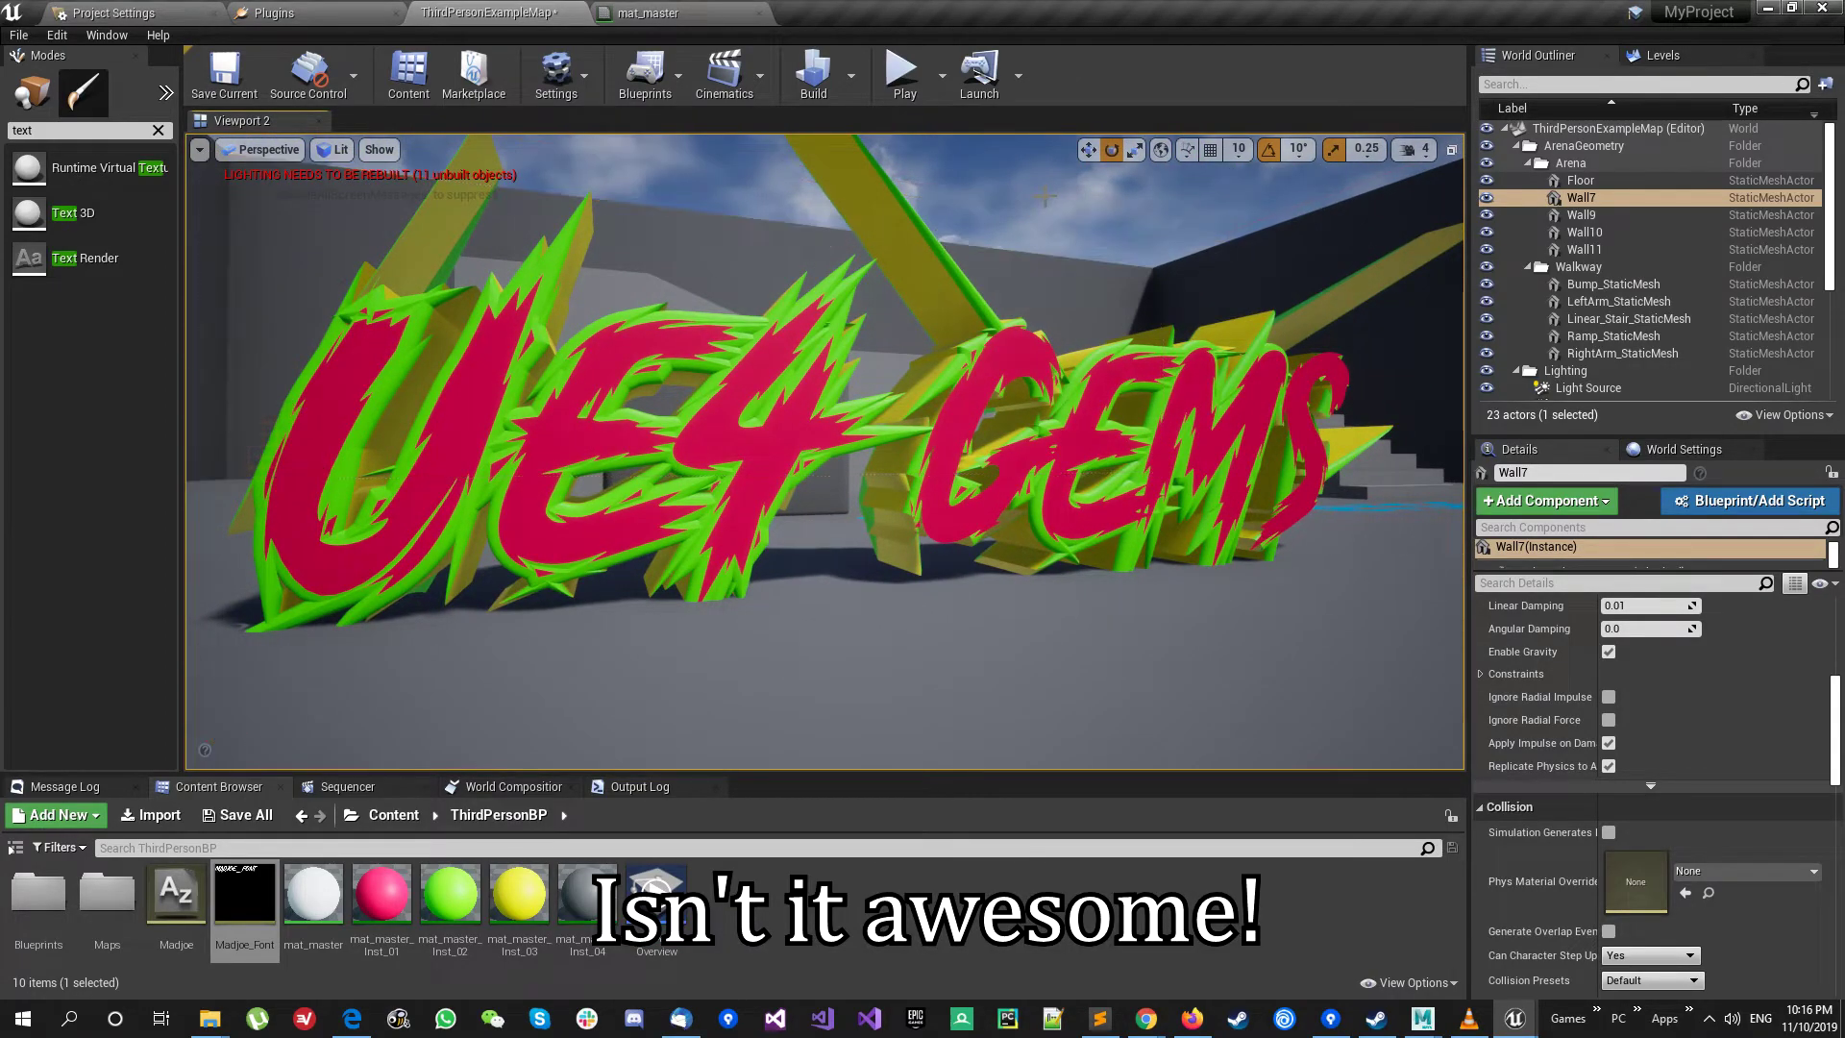
Step: Launch Play from the toolbar to test the level with the Madjoe lettering
click(904, 75)
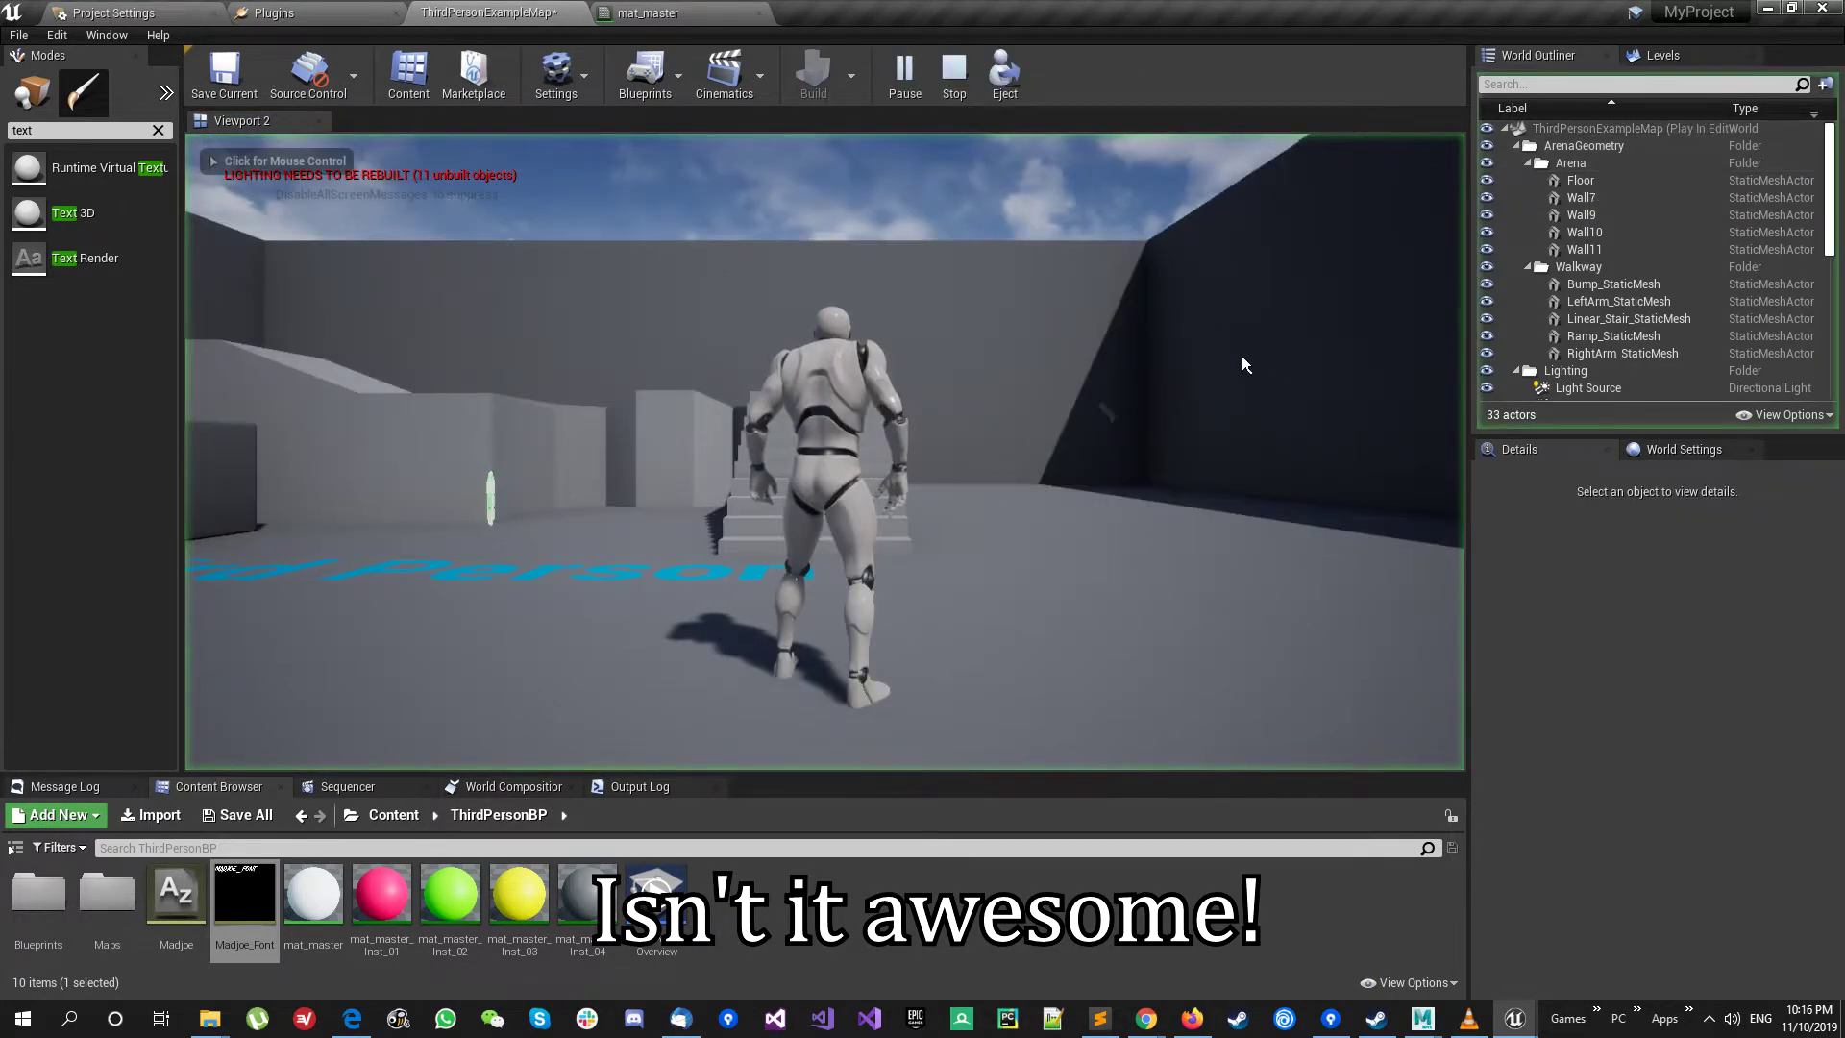